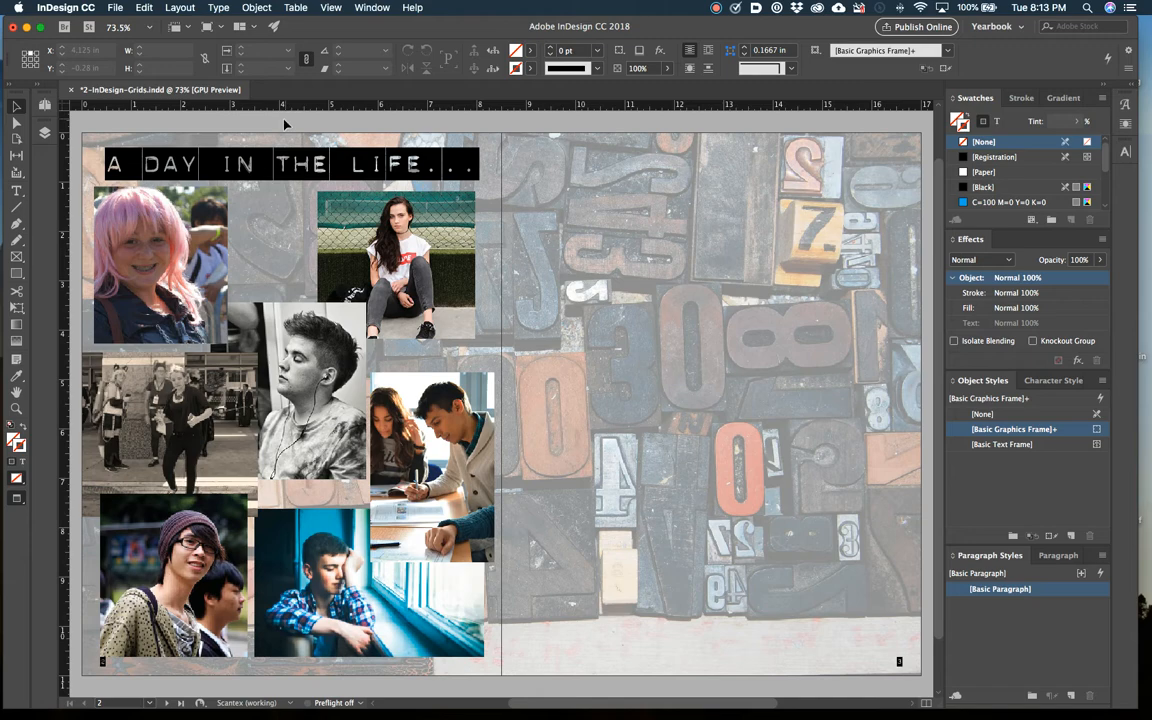
- Check the document's layers and leave the preview mode to show the guides and frame edges
{"action": "left_click", "coordinate": [44, 133]}
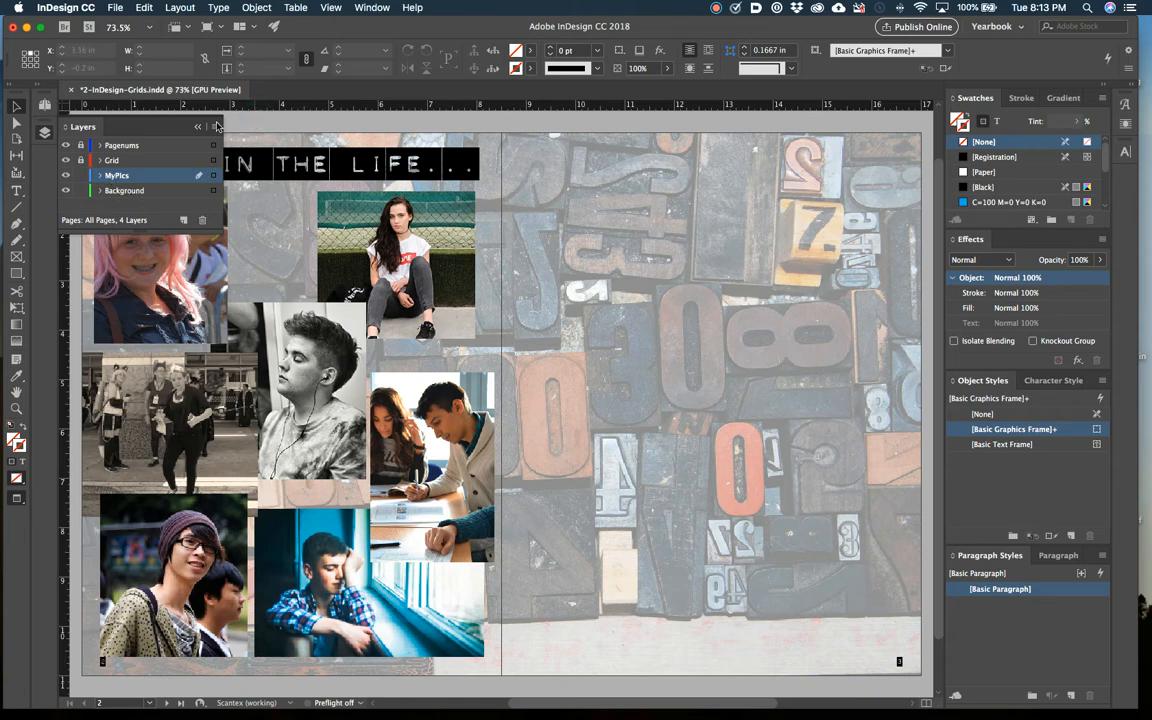
{"action": "left_click", "coordinate": [180, 117]}
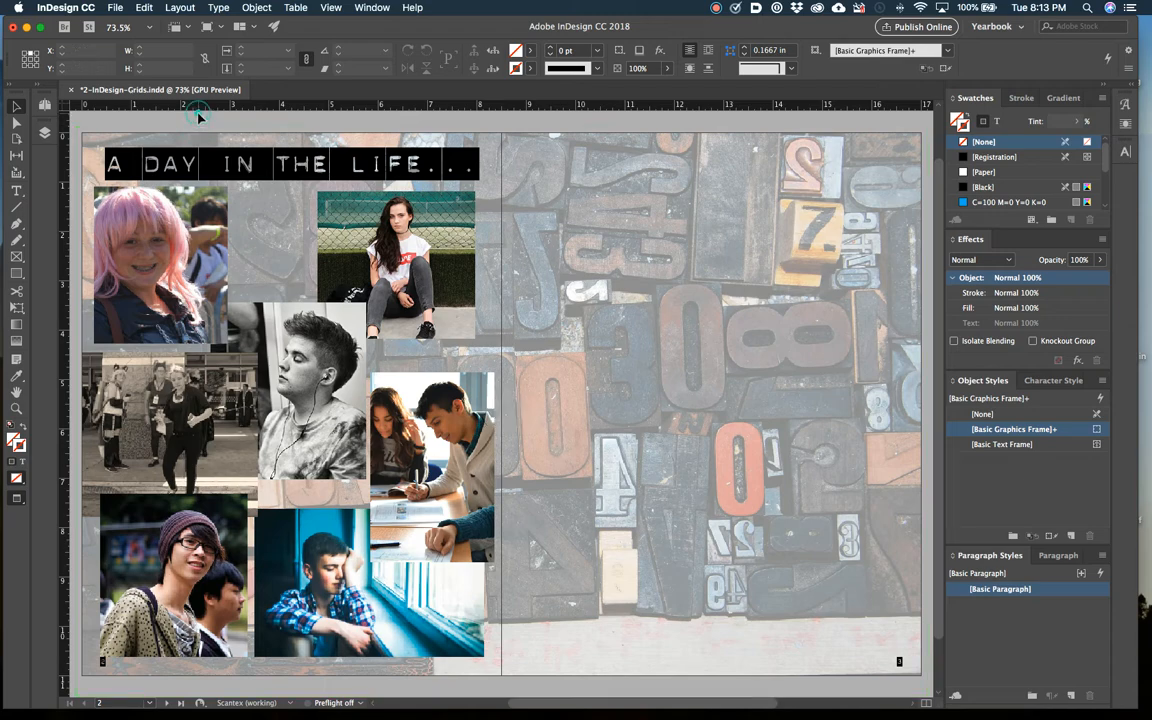
{"action": "key", "text": "w"}
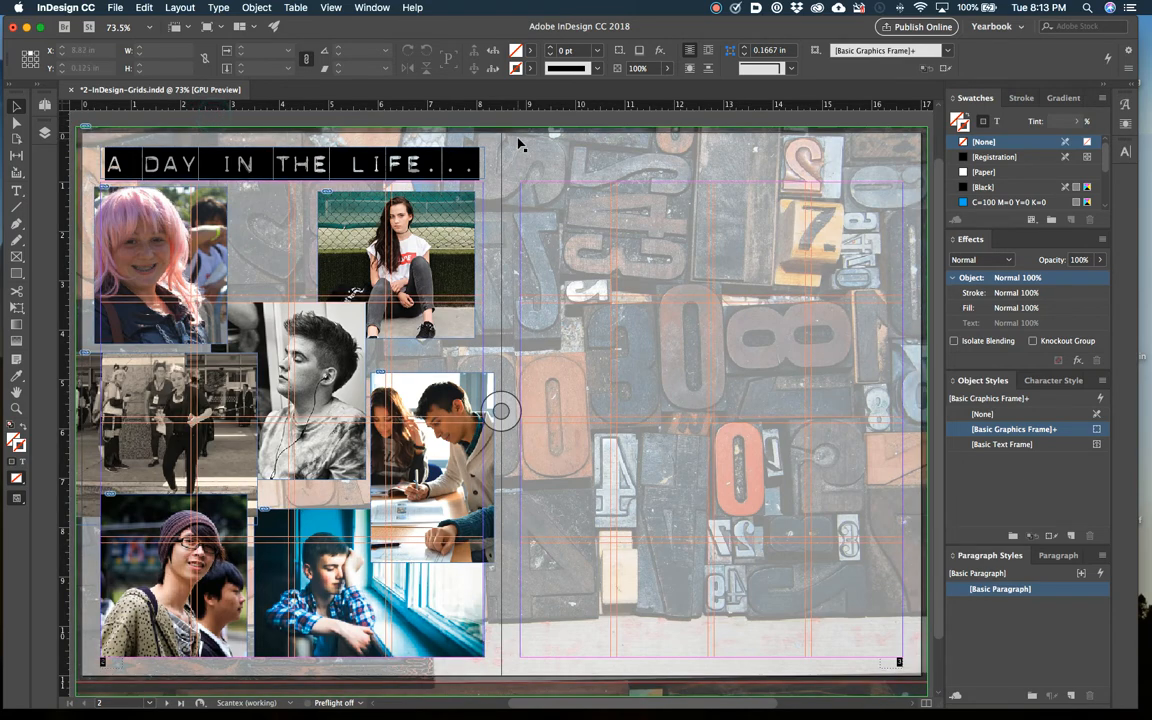
- Select the letterpress background image spanning the spread and raise its opacity to 100%
{"action": "left_click", "coordinate": [467, 129]}
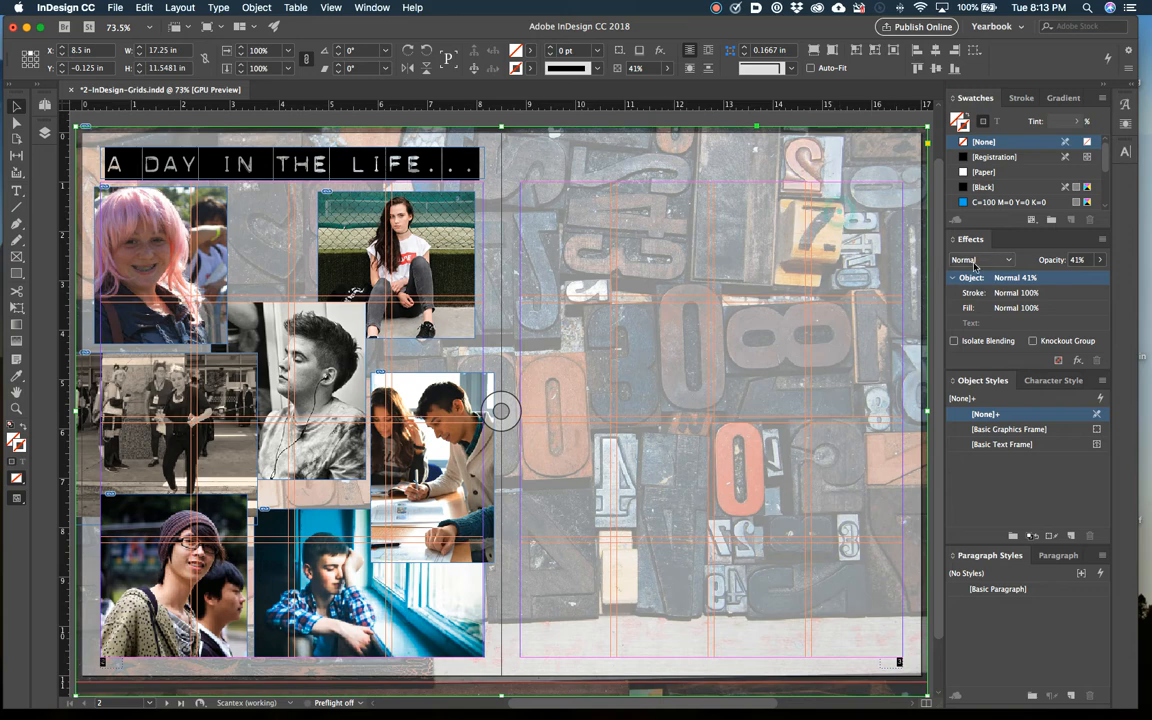
{"action": "left_click", "coordinate": [1100, 260]}
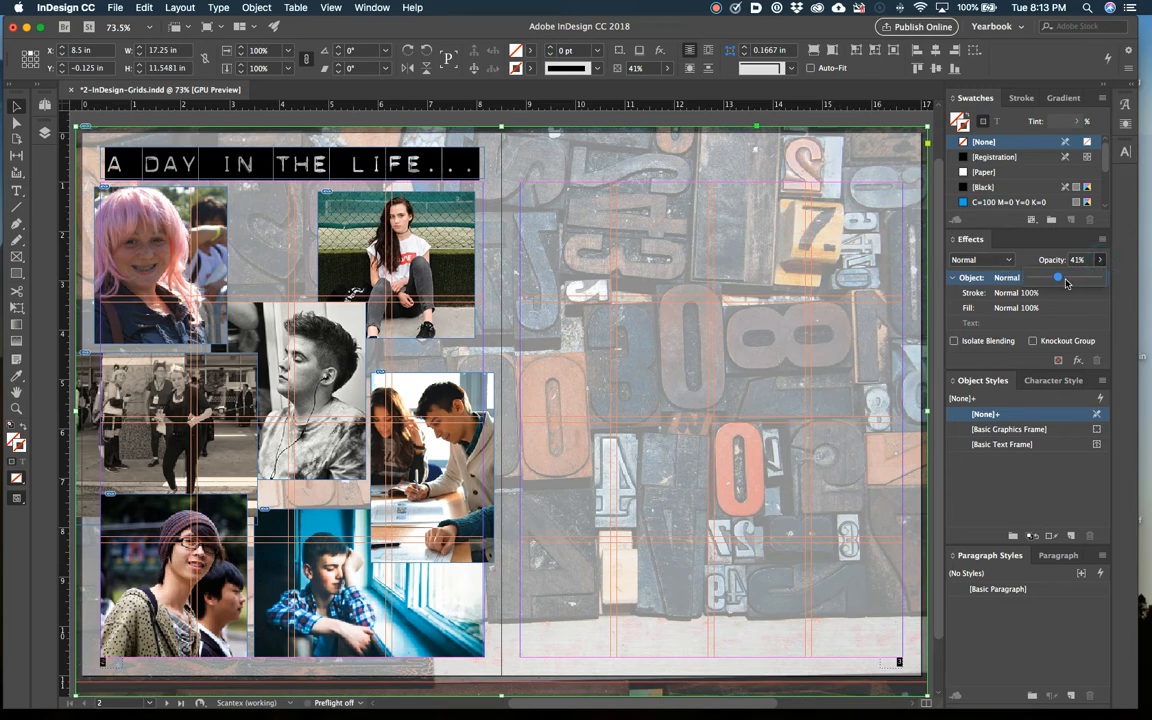
{"action": "left_click_drag", "start_coordinate": [1060, 281], "coordinate": [1102, 278]}
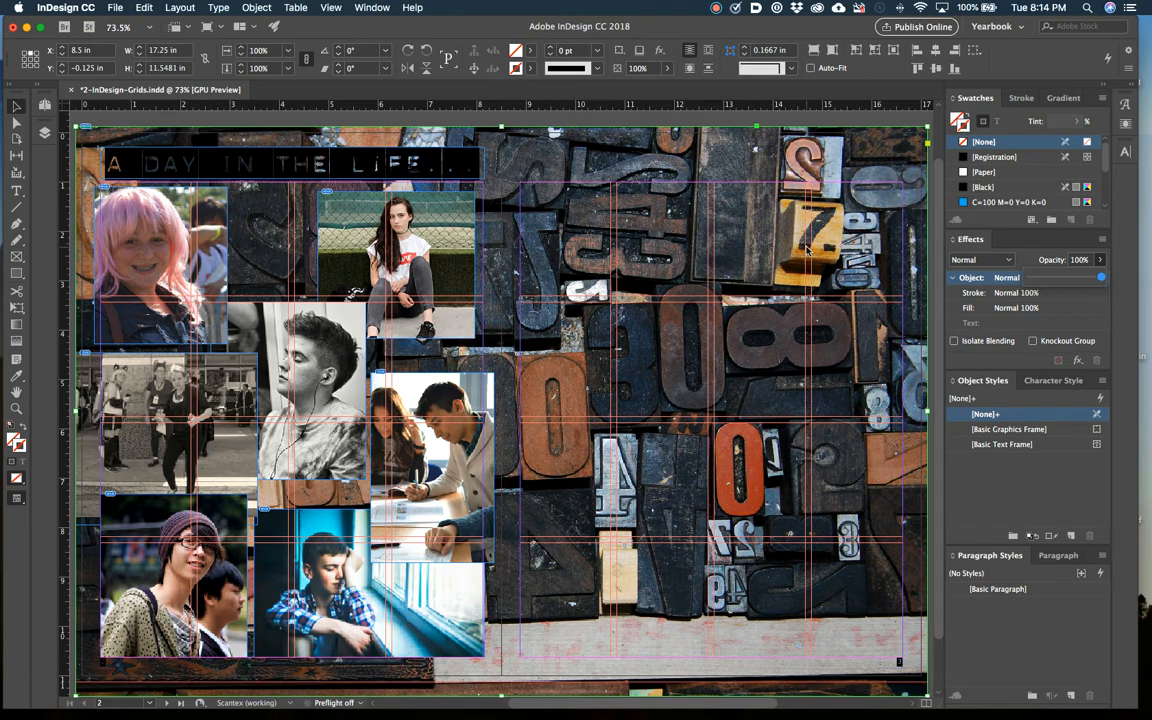
{"action": "left_click", "coordinate": [724, 119]}
{"action": "left_click", "coordinate": [726, 143]}
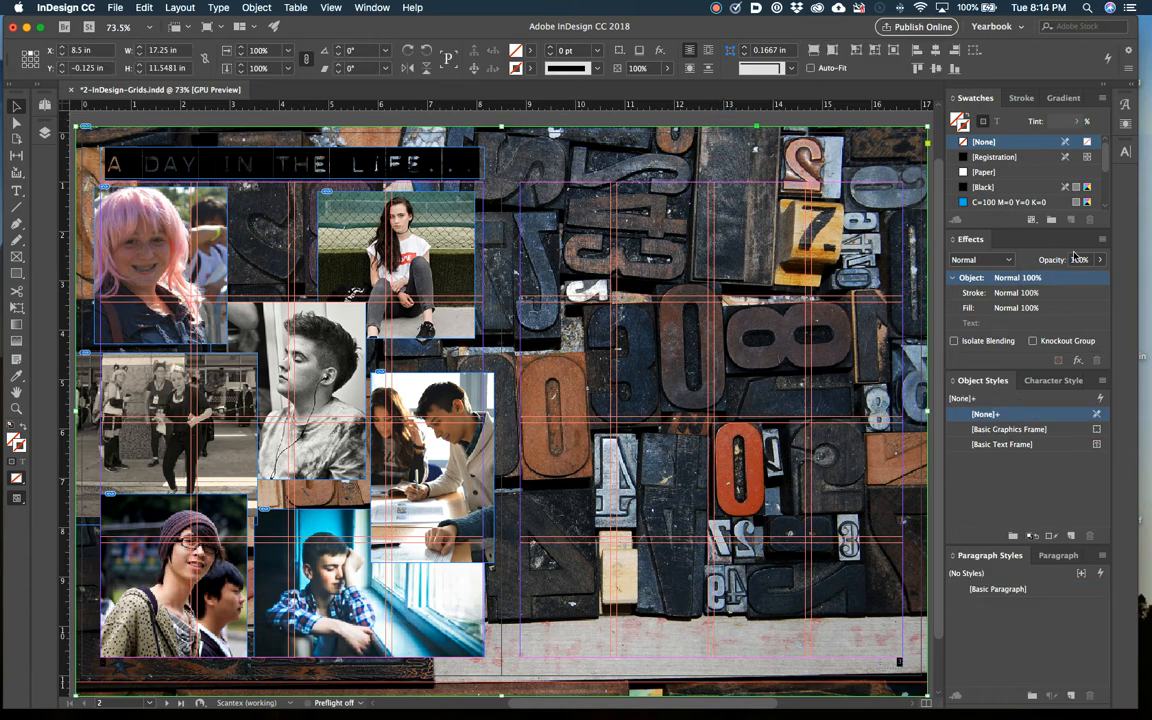
{"action": "left_click", "coordinate": [1099, 261]}
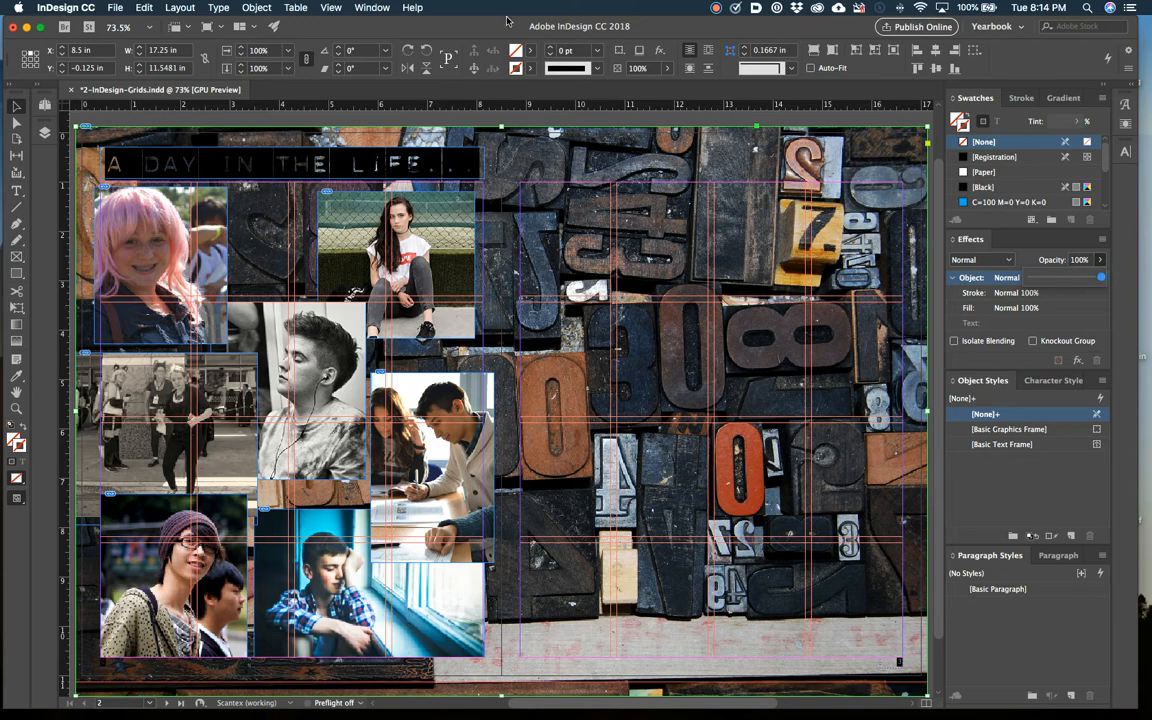
{"action": "left_click", "coordinate": [372, 7]}
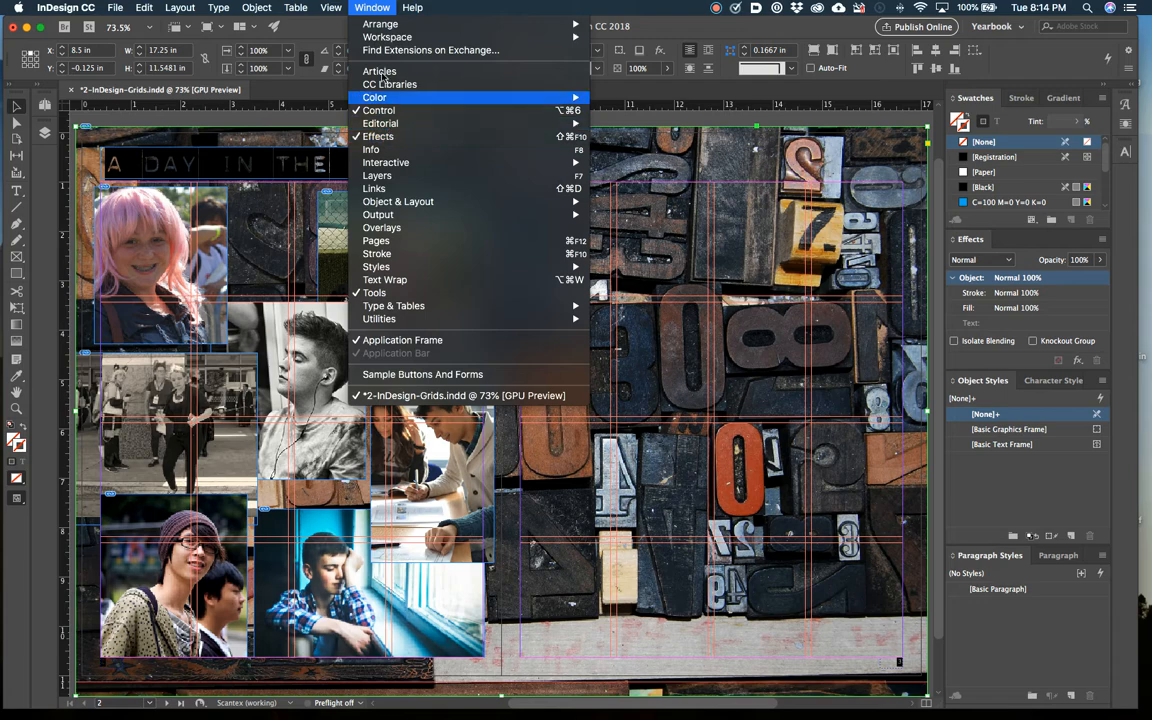
{"action": "left_click", "coordinate": [372, 7]}
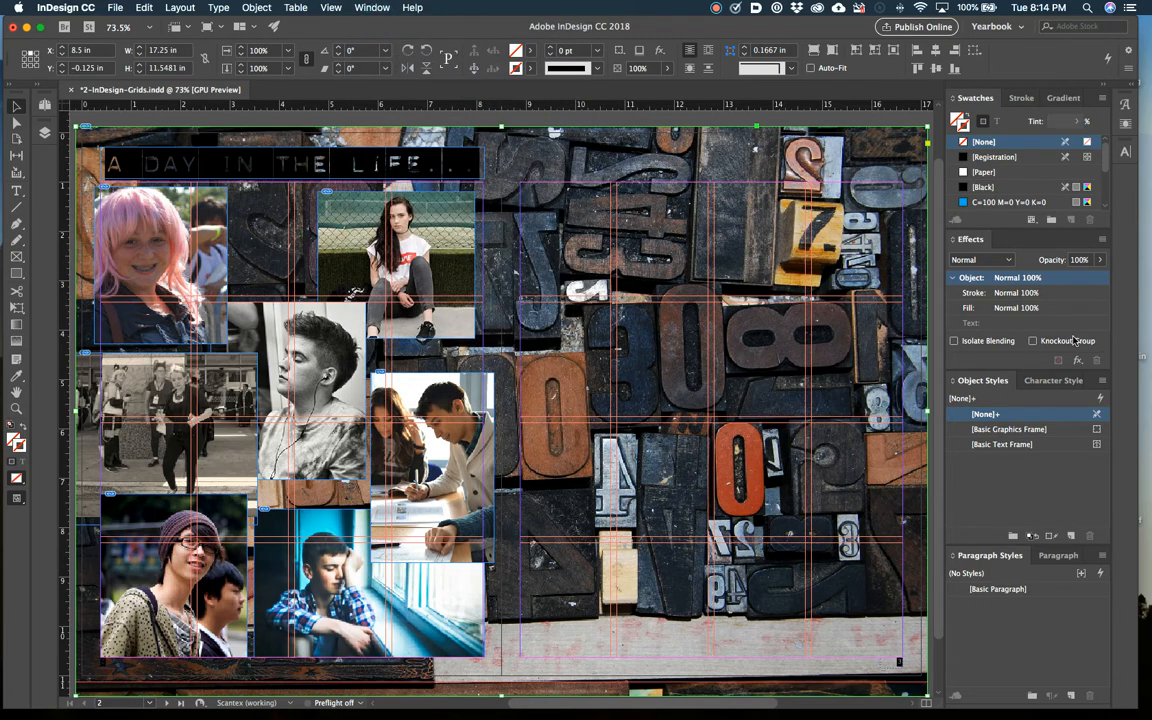
- Lower the letterpress background image's opacity to 40% and deselect it
{"action": "left_click", "coordinate": [1099, 260]}
{"action": "left_click_drag", "start_coordinate": [1099, 276], "coordinate": [1055, 278]}
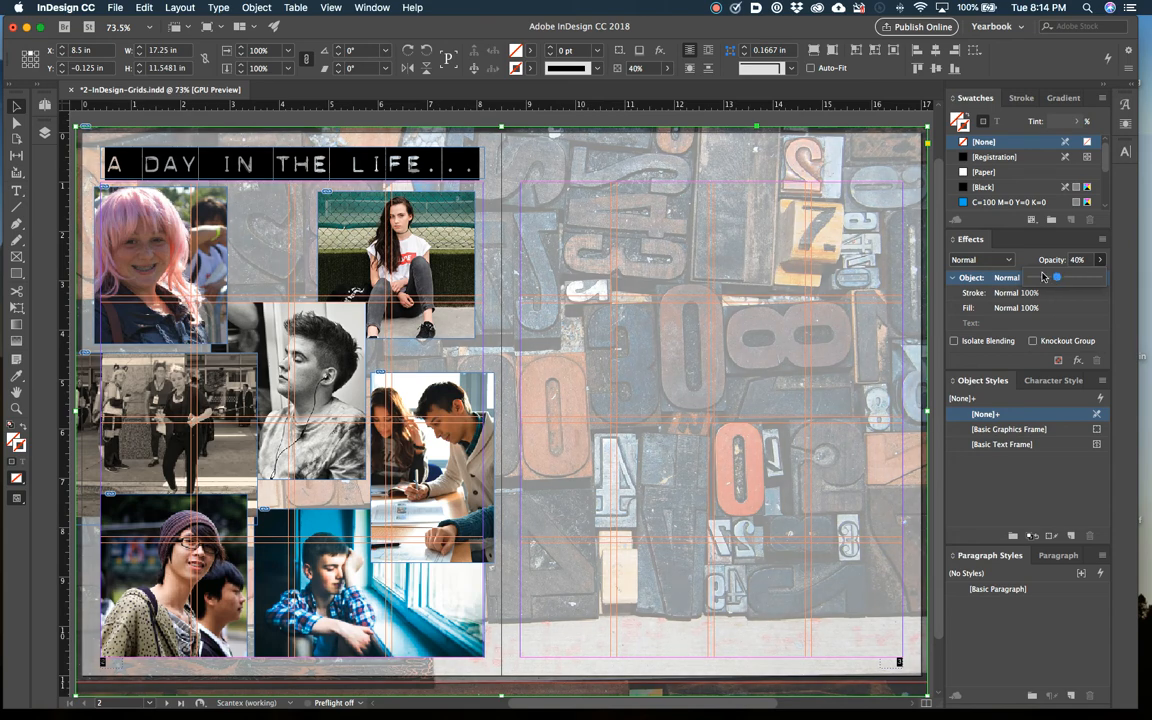
{"action": "left_click", "coordinate": [778, 118]}
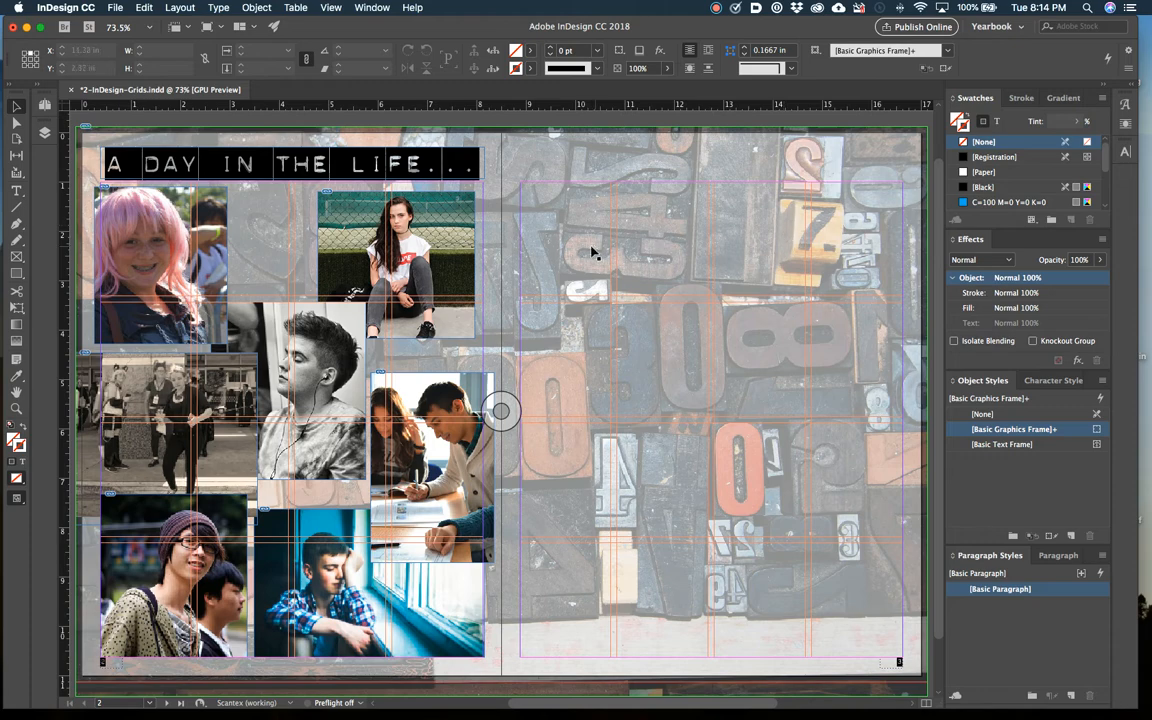
- Give the photo of the pink-haired girl a black stroke with a weight of 2 pt
{"action": "left_click", "coordinate": [220, 232]}
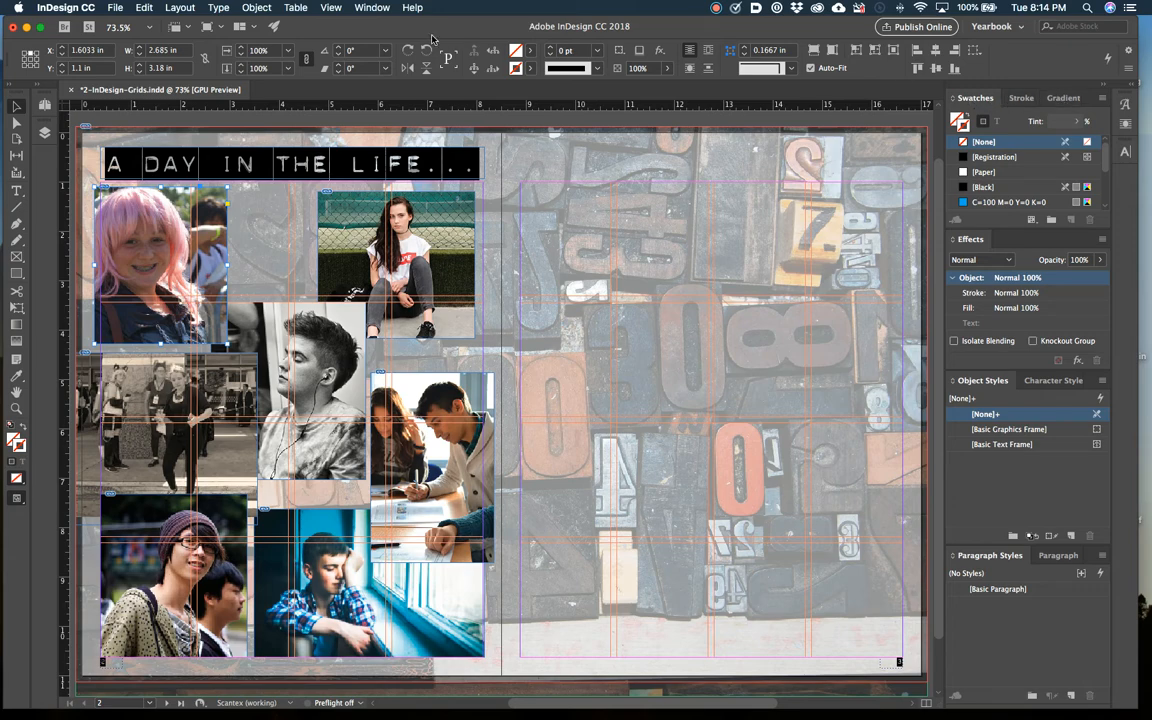
{"action": "left_click", "coordinate": [370, 8]}
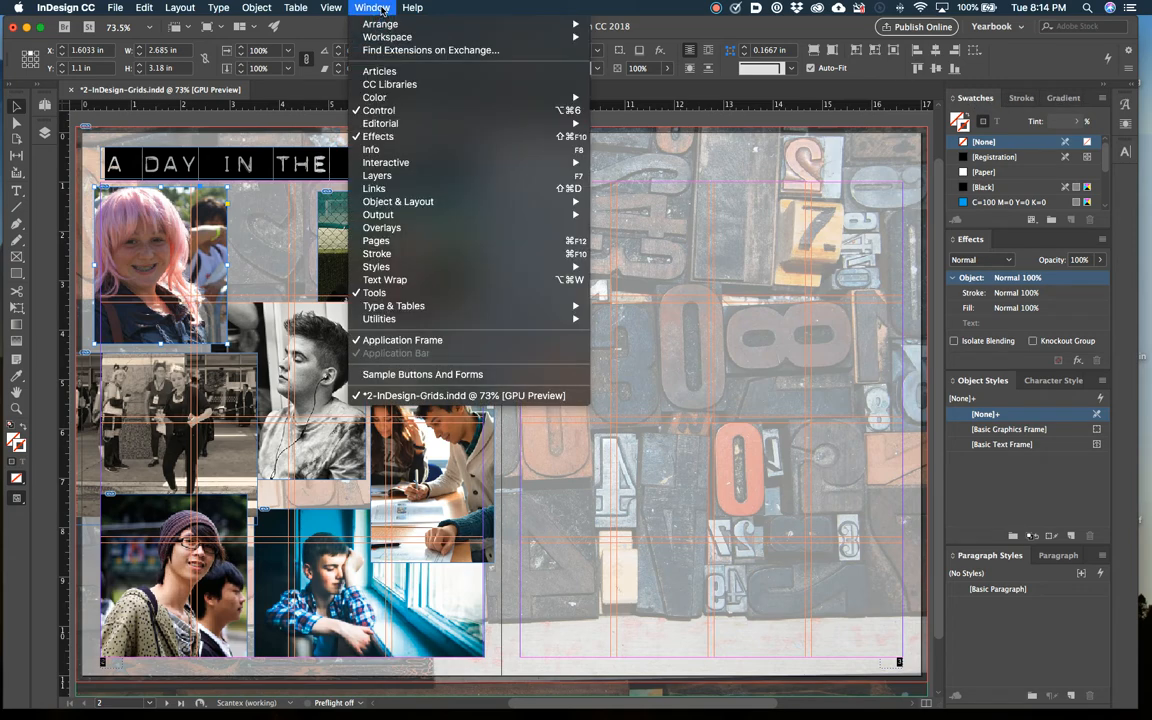
{"action": "mouse_move", "coordinate": [395, 98]}
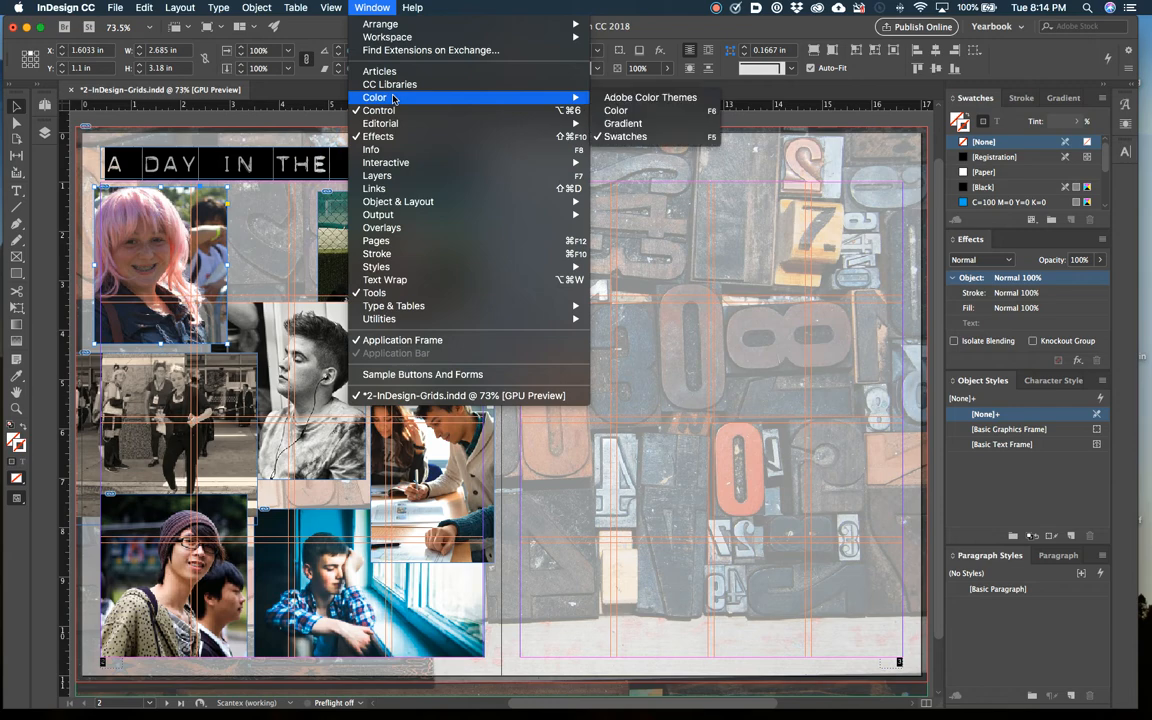
{"action": "left_click", "coordinate": [363, 10]}
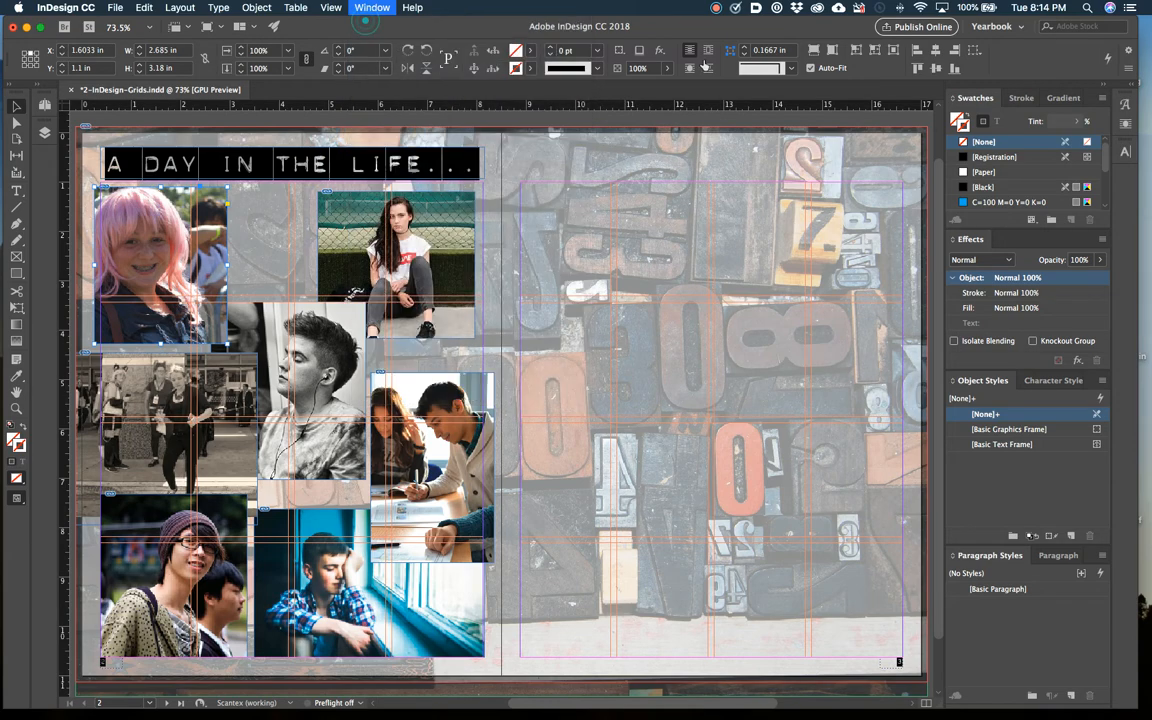
{"action": "left_click", "coordinate": [978, 187]}
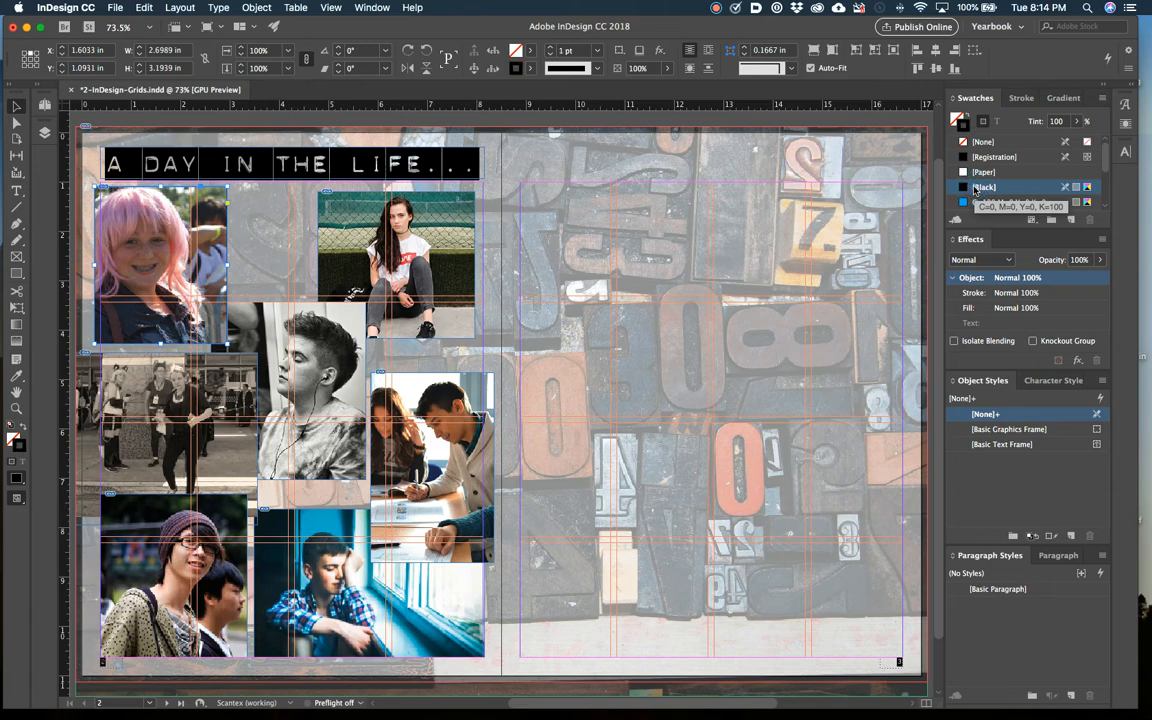
{"action": "left_click", "coordinate": [1019, 97]}
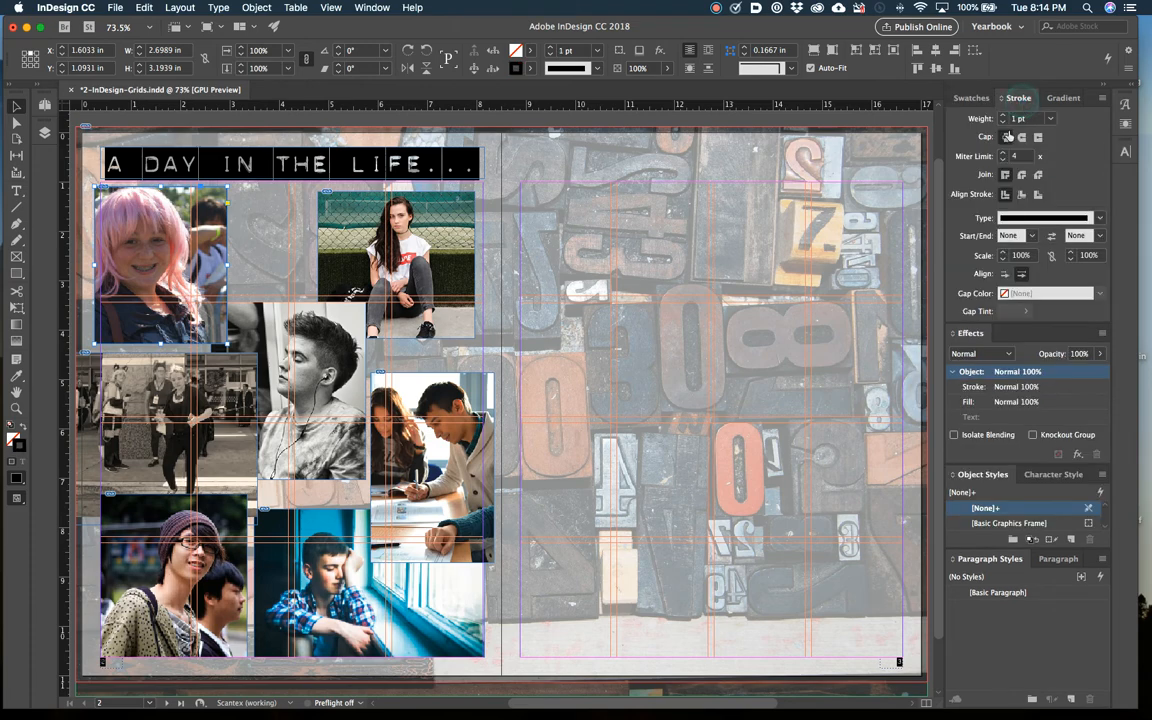
{"action": "left_click", "coordinate": [1004, 116]}
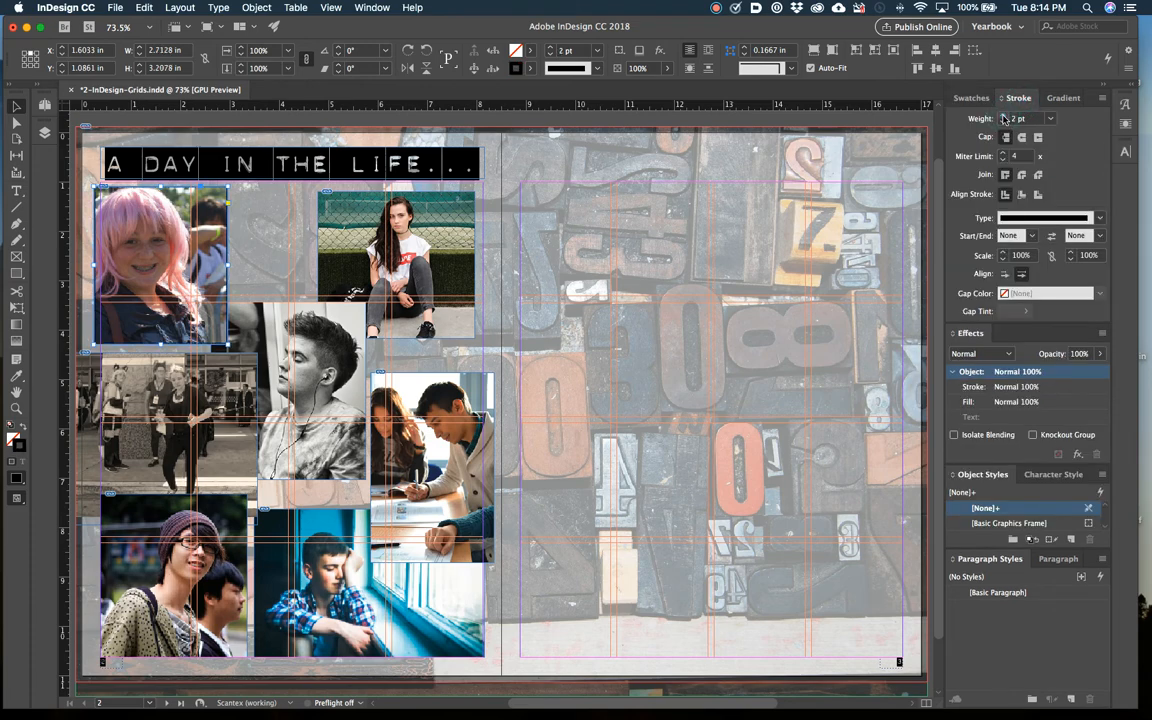
{"action": "left_click", "coordinate": [588, 121]}
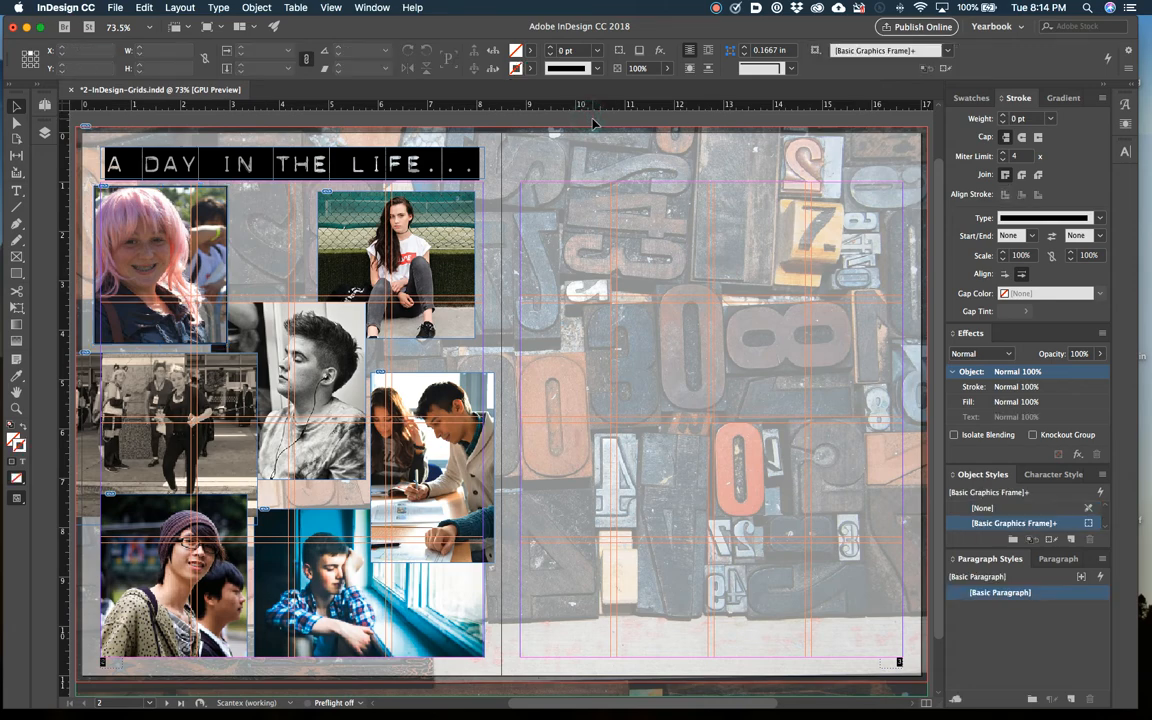
- Add a Drop Shadow effect to the pink-haired girl's photo, keeping the shadow preview in view beside its settings
{"action": "left_click", "coordinate": [16, 408]}
{"action": "left_click_drag", "start_coordinate": [77, 169], "coordinate": [372, 270]}
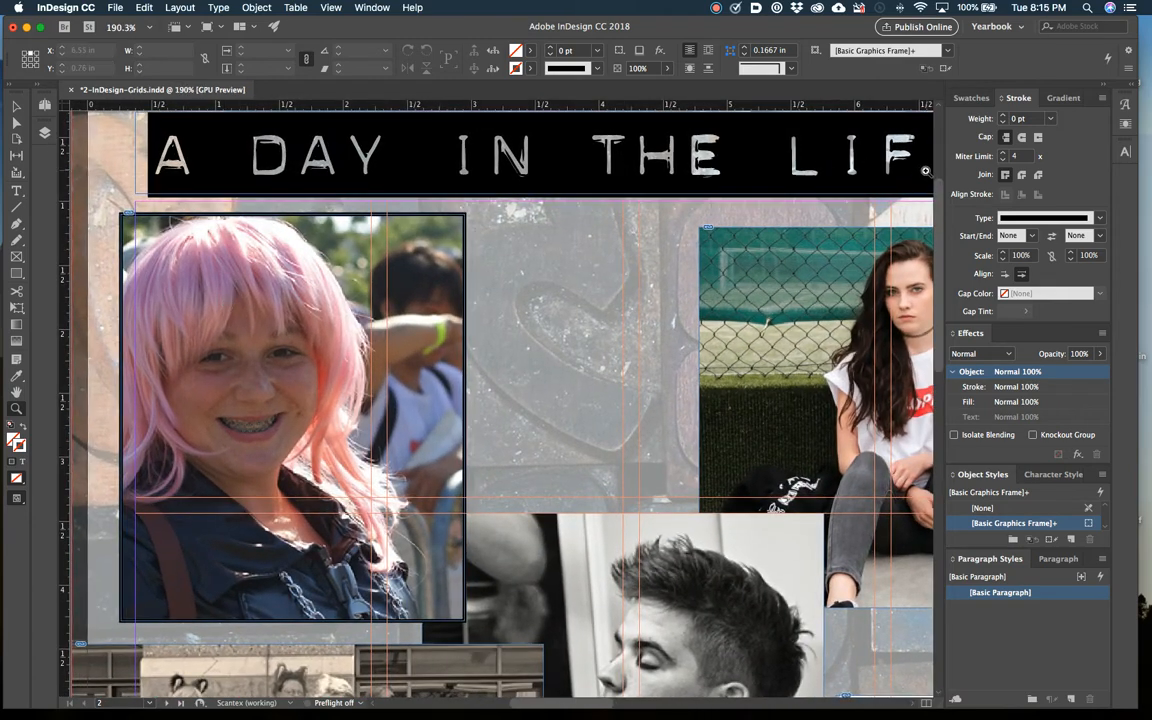
{"action": "left_click", "coordinate": [15, 107]}
{"action": "left_click", "coordinate": [436, 233]}
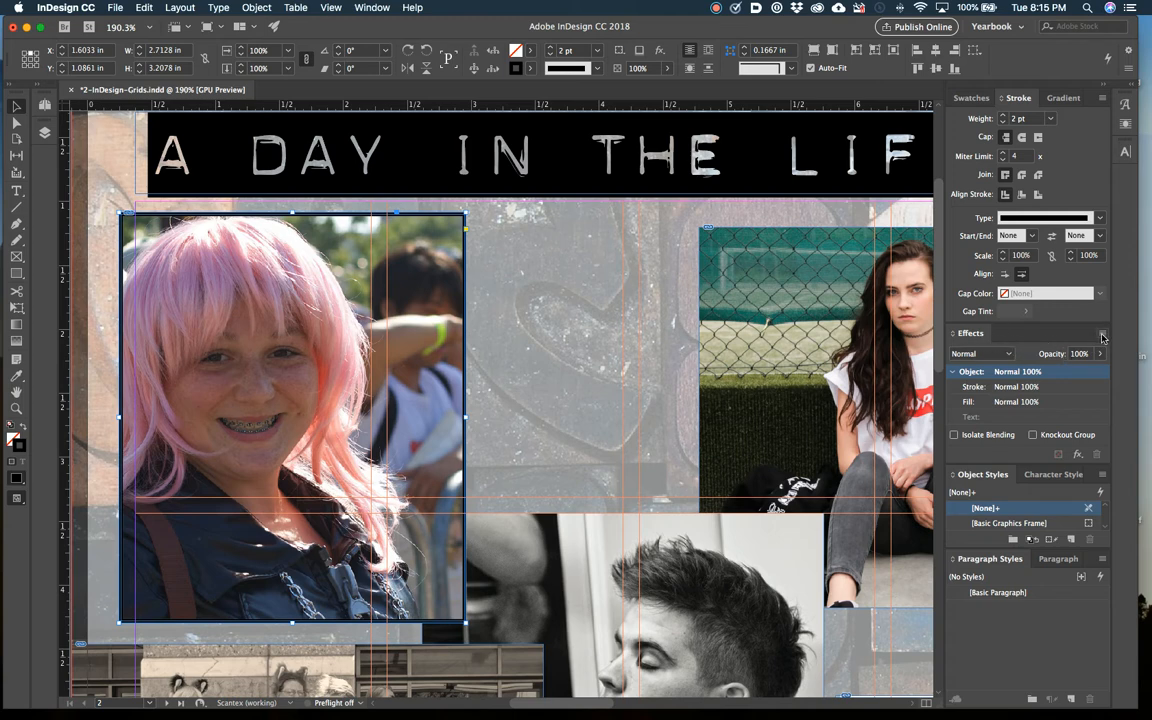
{"action": "left_click", "coordinate": [1103, 338]}
{"action": "mouse_move", "coordinate": [1092, 353]}
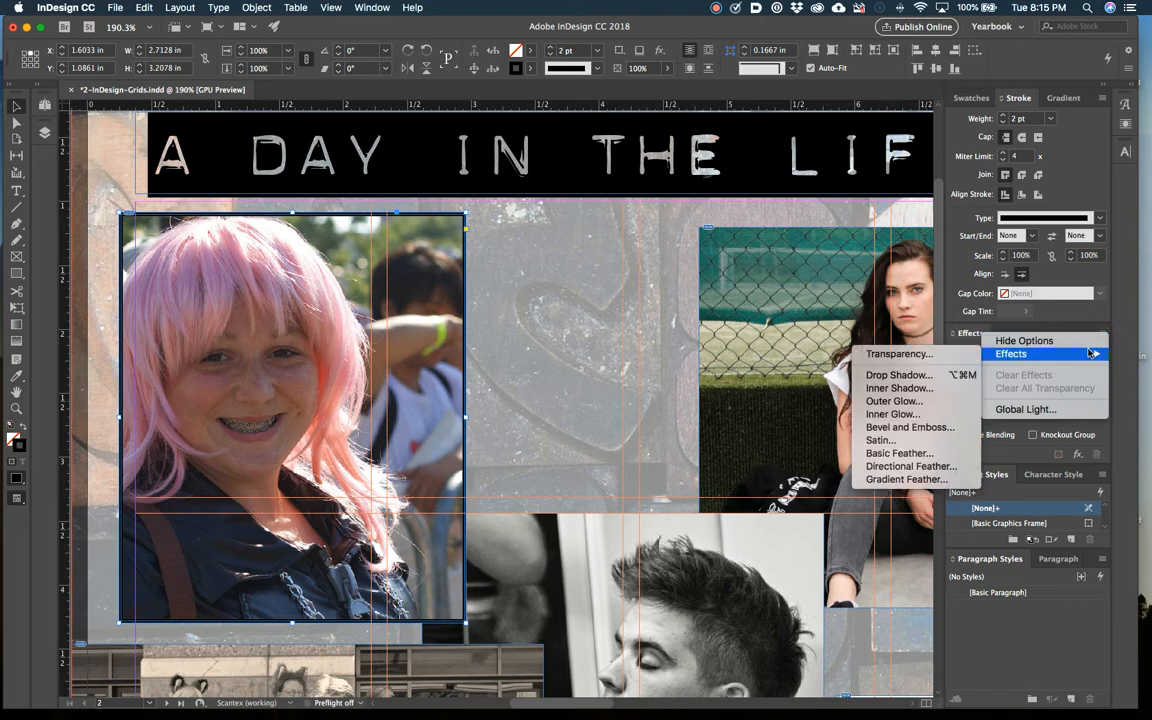
{"action": "left_click", "coordinate": [946, 376]}
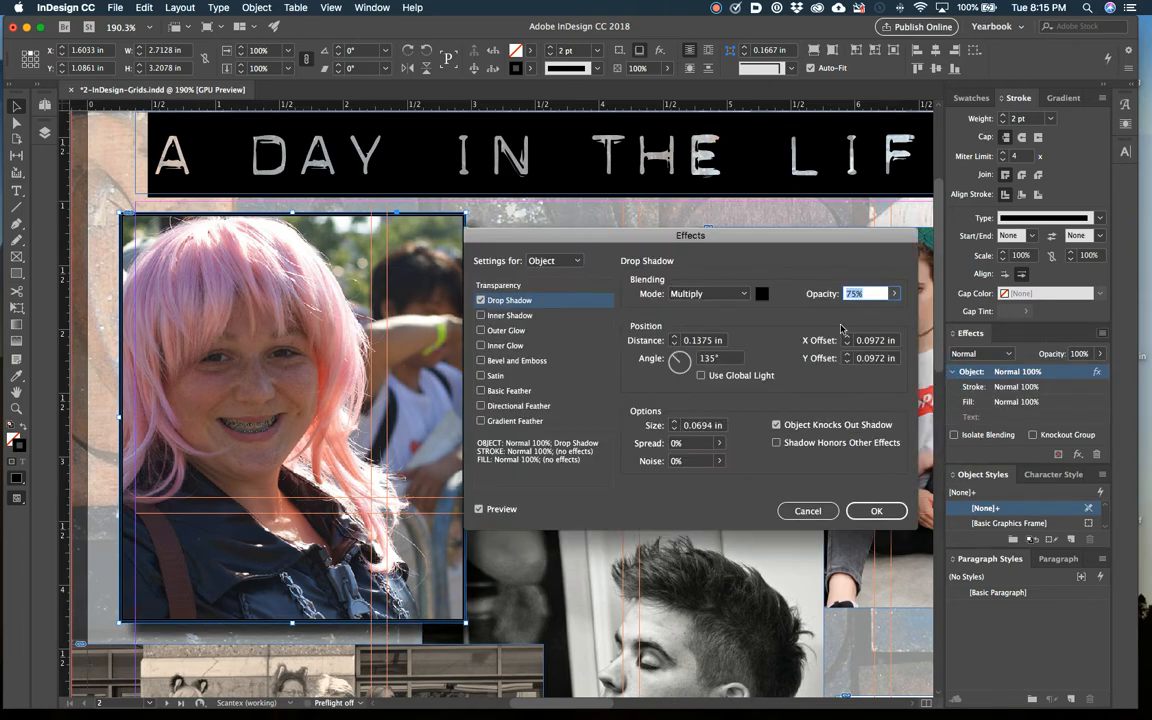
{"action": "left_click_drag", "start_coordinate": [709, 241], "coordinate": [764, 236]}
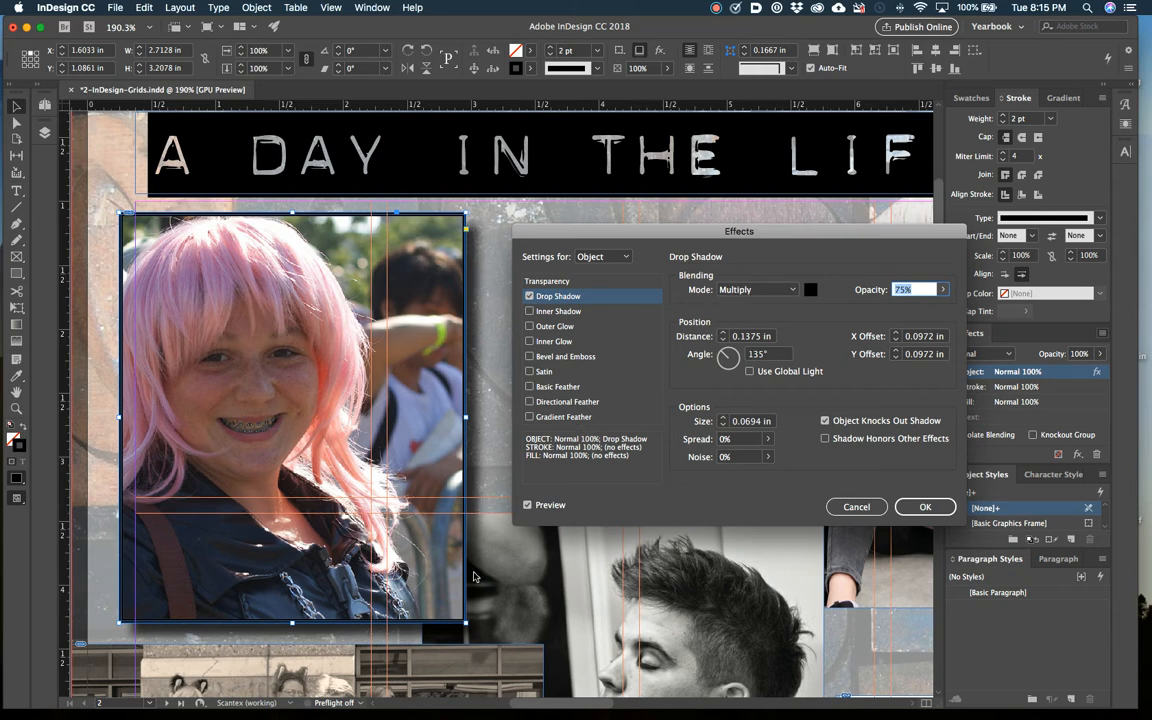
- Try the Normal blending mode on the drop shadow and return it to Multiply
{"action": "left_click", "coordinate": [753, 290]}
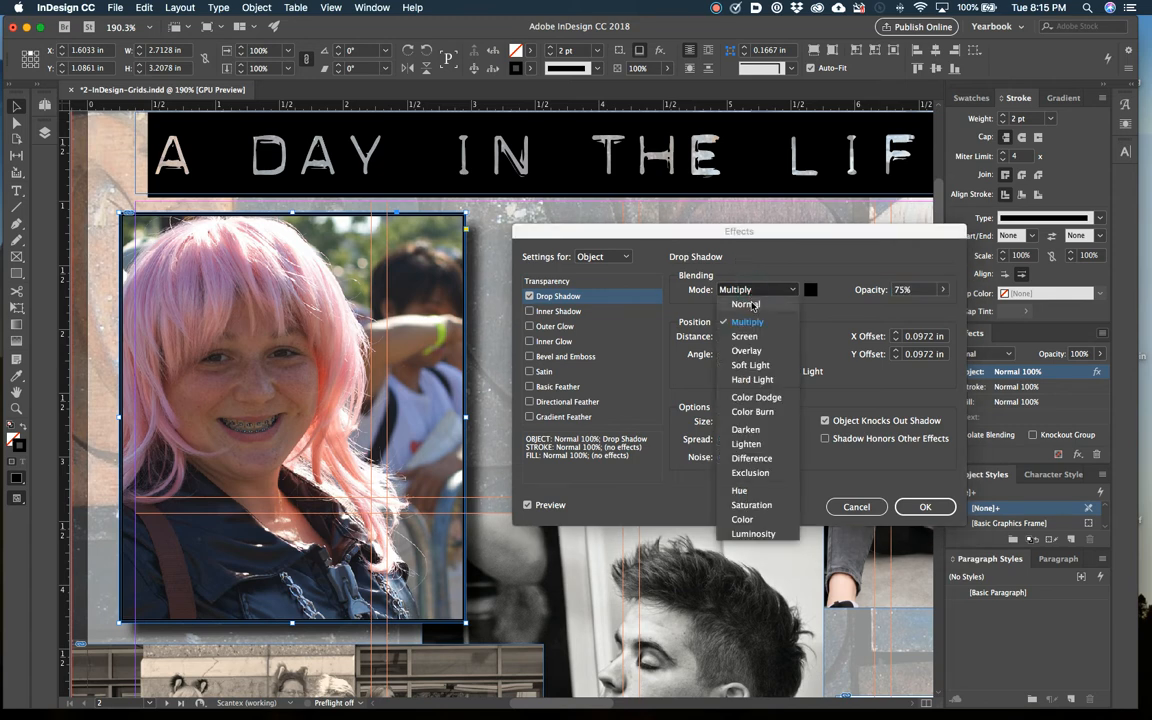
{"action": "left_click", "coordinate": [745, 236]}
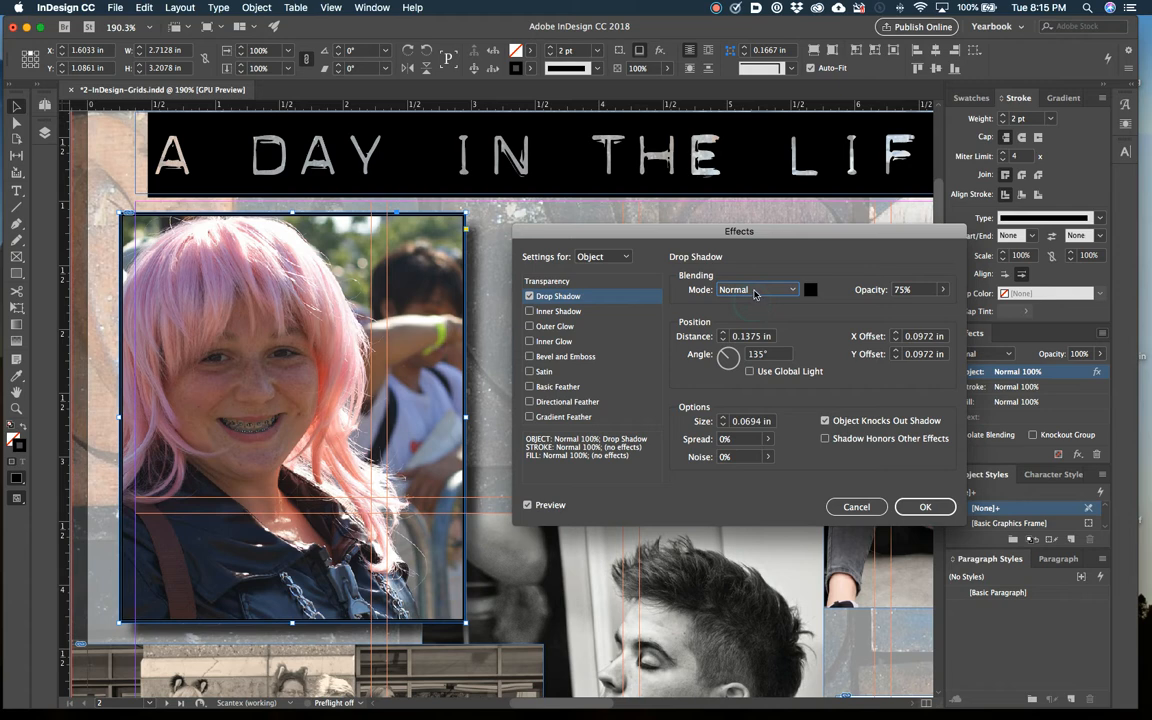
{"action": "left_click", "coordinate": [755, 291]}
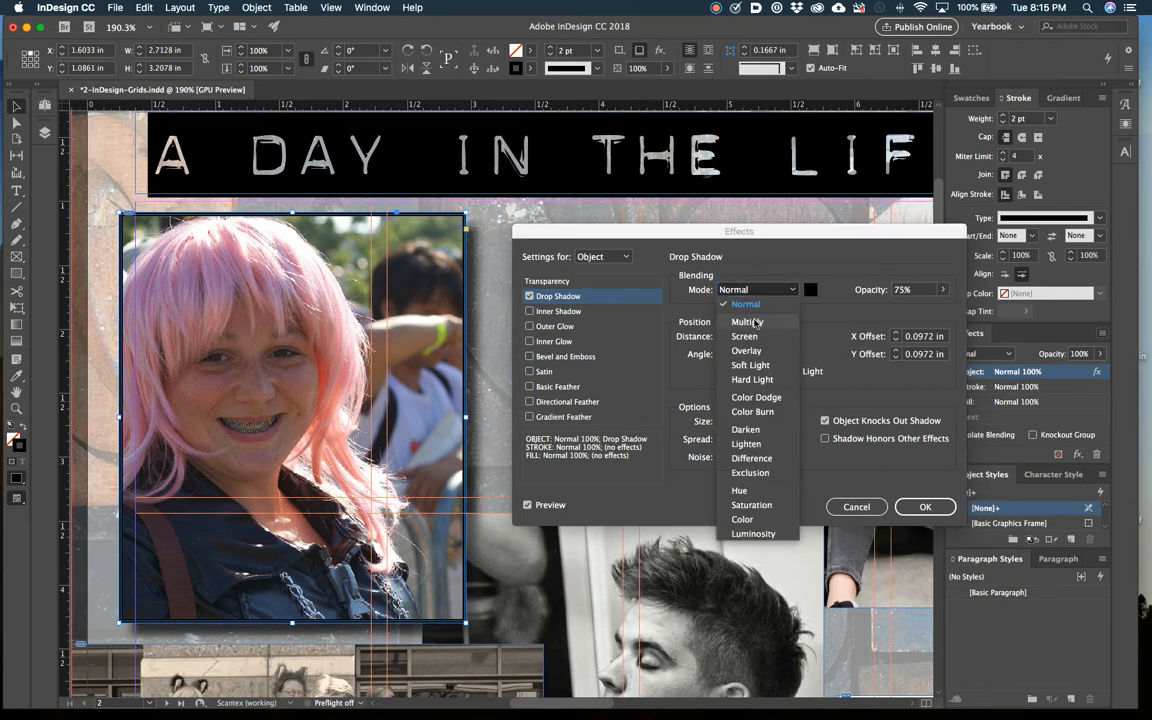
{"action": "left_click", "coordinate": [757, 322]}
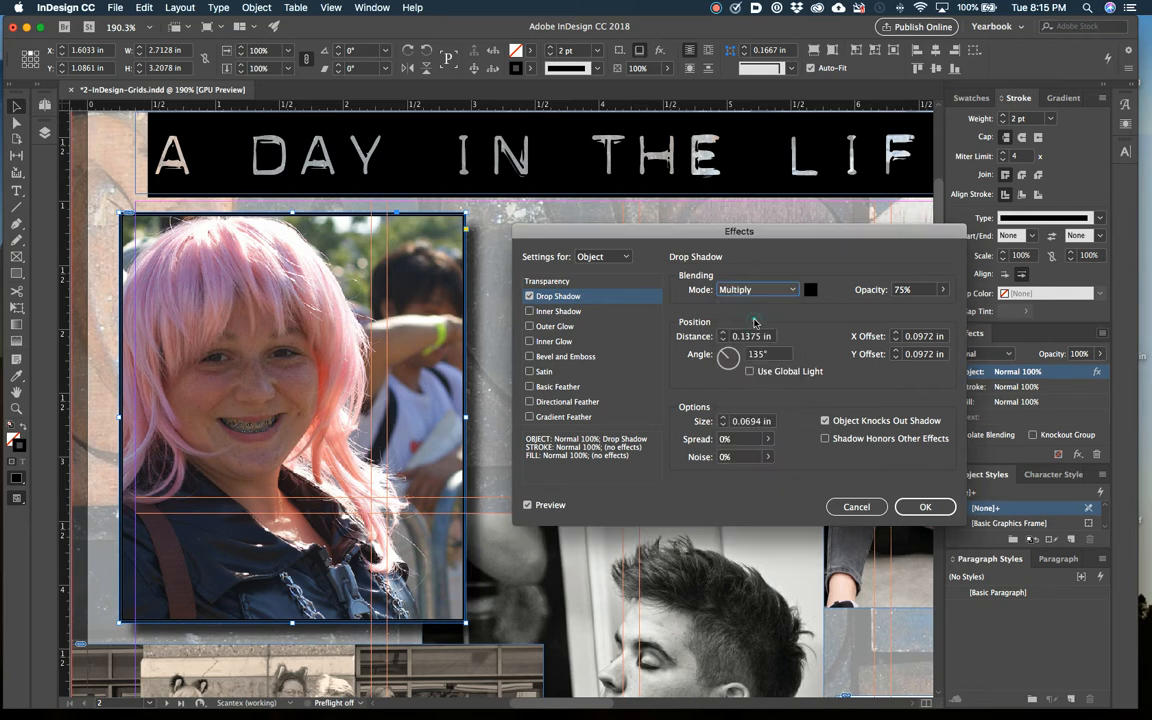
{"action": "left_click", "coordinate": [750, 290]}
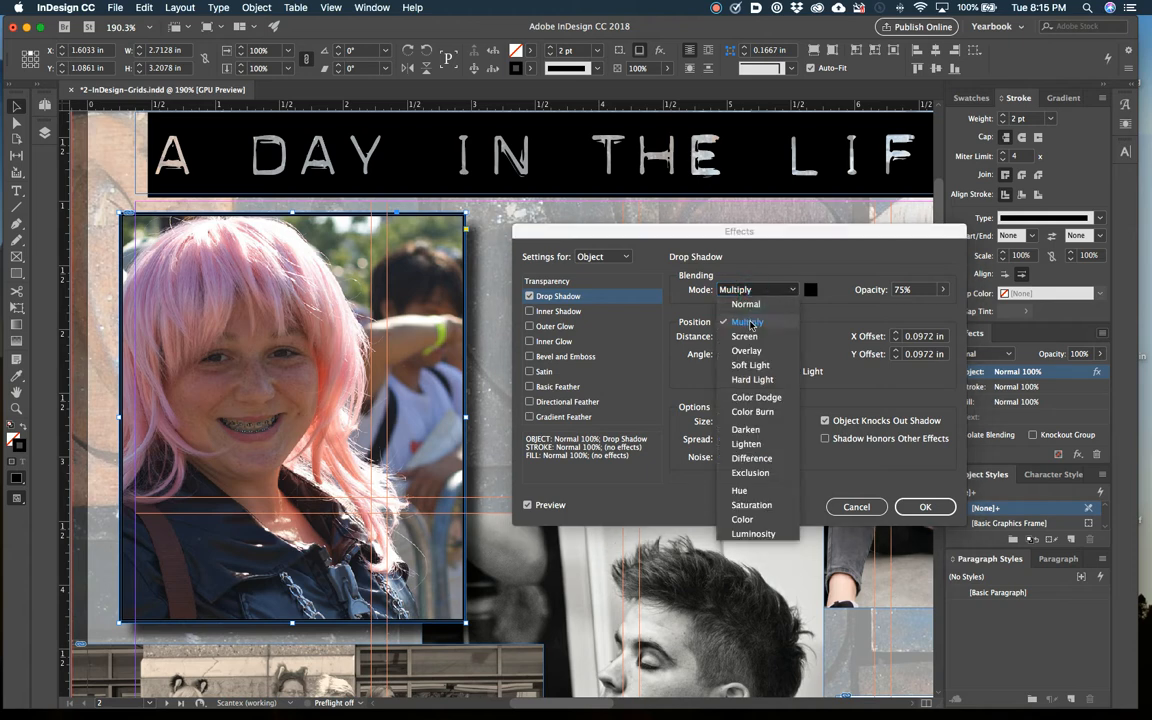
{"action": "left_click", "coordinate": [750, 322]}
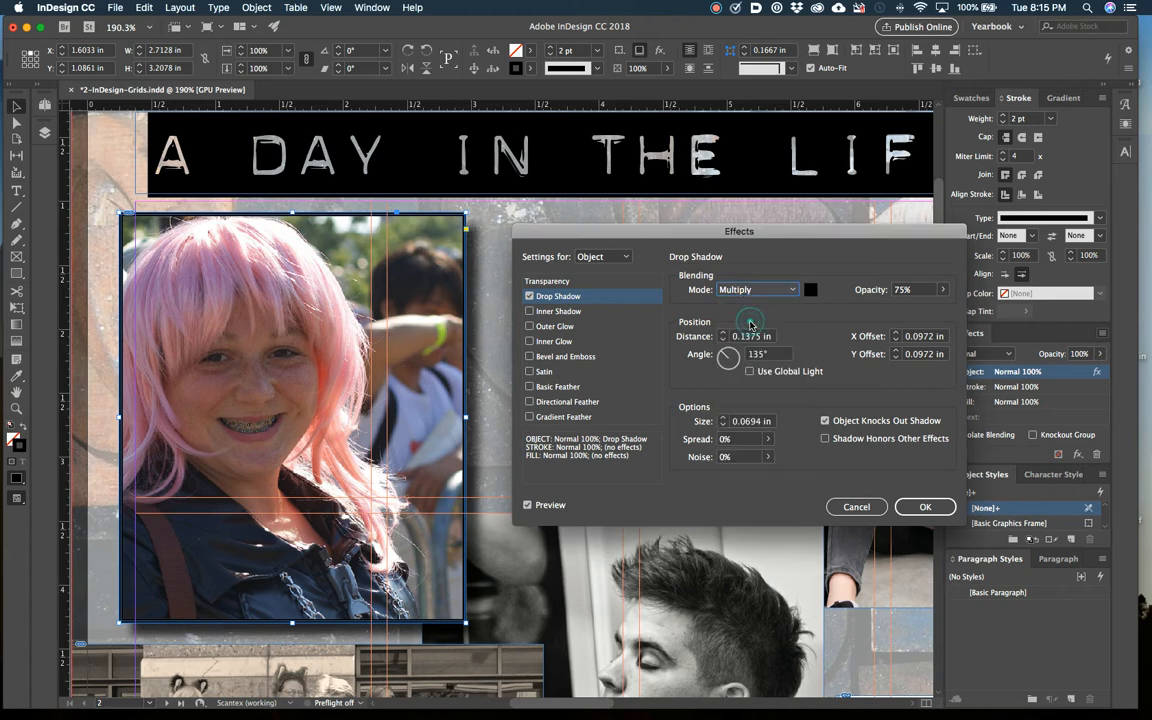
- Set the drop shadow's opacity to 78%, adjust its size and apply the effect
{"action": "left_click", "coordinate": [942, 289]}
{"action": "mouse_move", "coordinate": [926, 309]}
{"action": "left_mouse_down"}
{"action": "mouse_move", "coordinate": [912, 309]}
{"action": "mouse_move", "coordinate": [955, 311]}
{"action": "mouse_move", "coordinate": [928, 311]}
{"action": "left_mouse_up"}
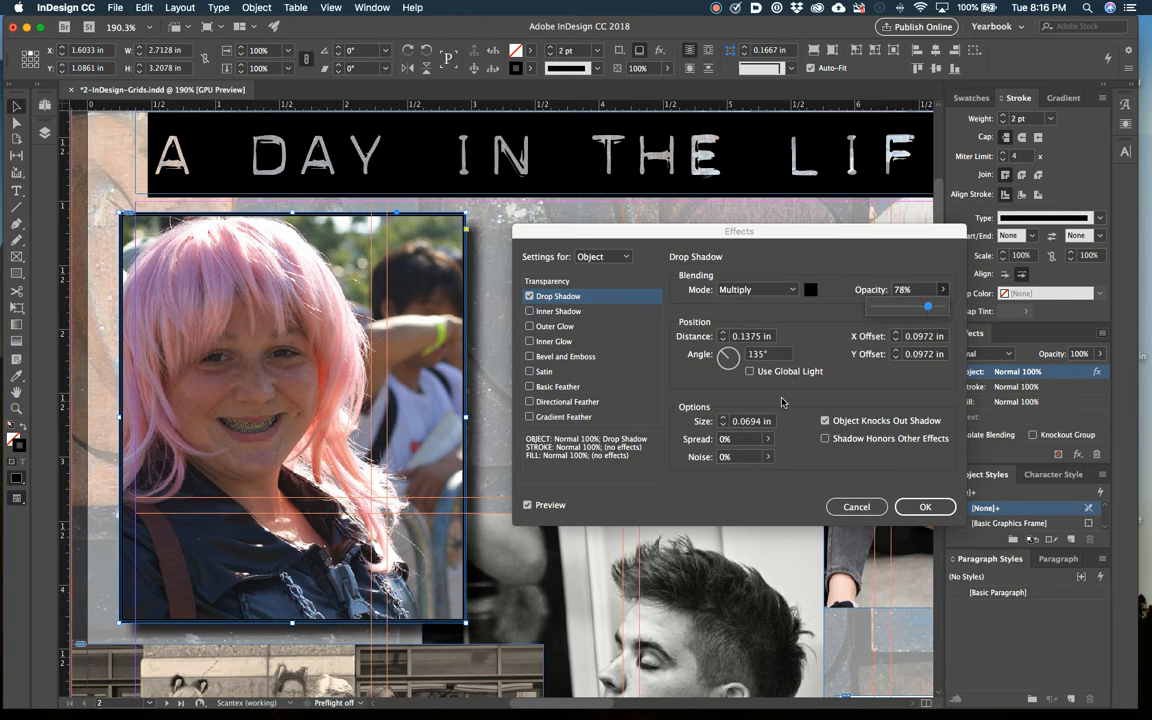
{"action": "left_click", "coordinate": [722, 421]}
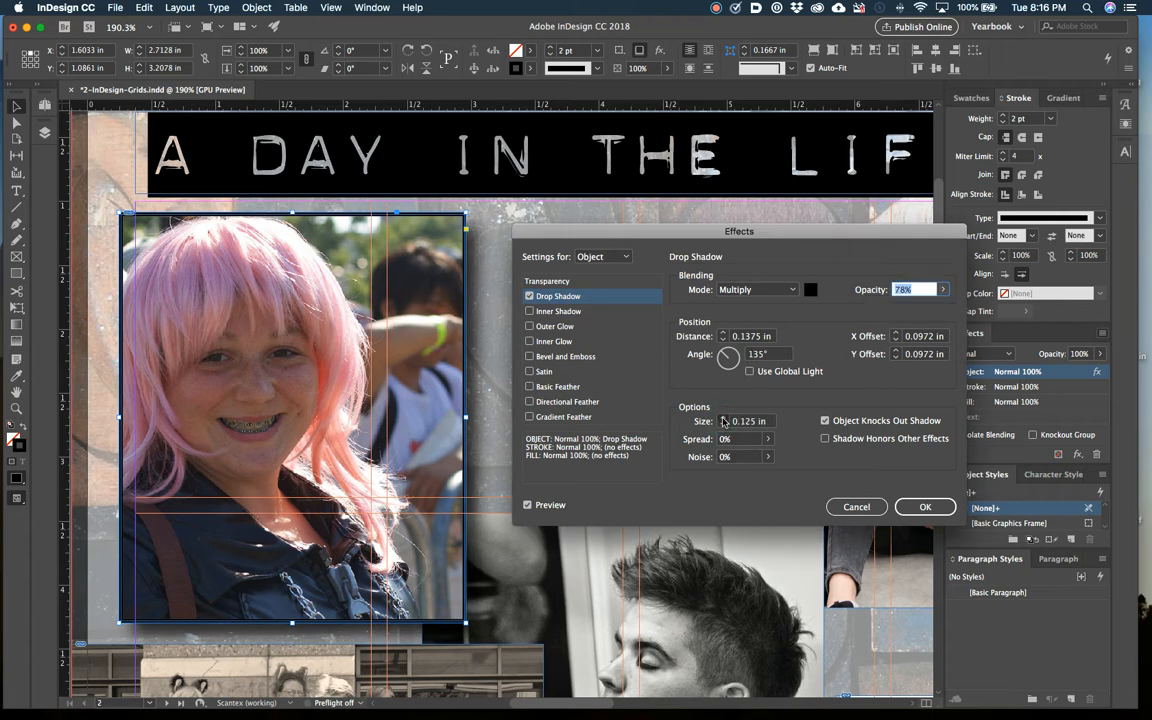
{"action": "left_click", "coordinate": [723, 426]}
{"action": "left_click", "coordinate": [923, 507]}
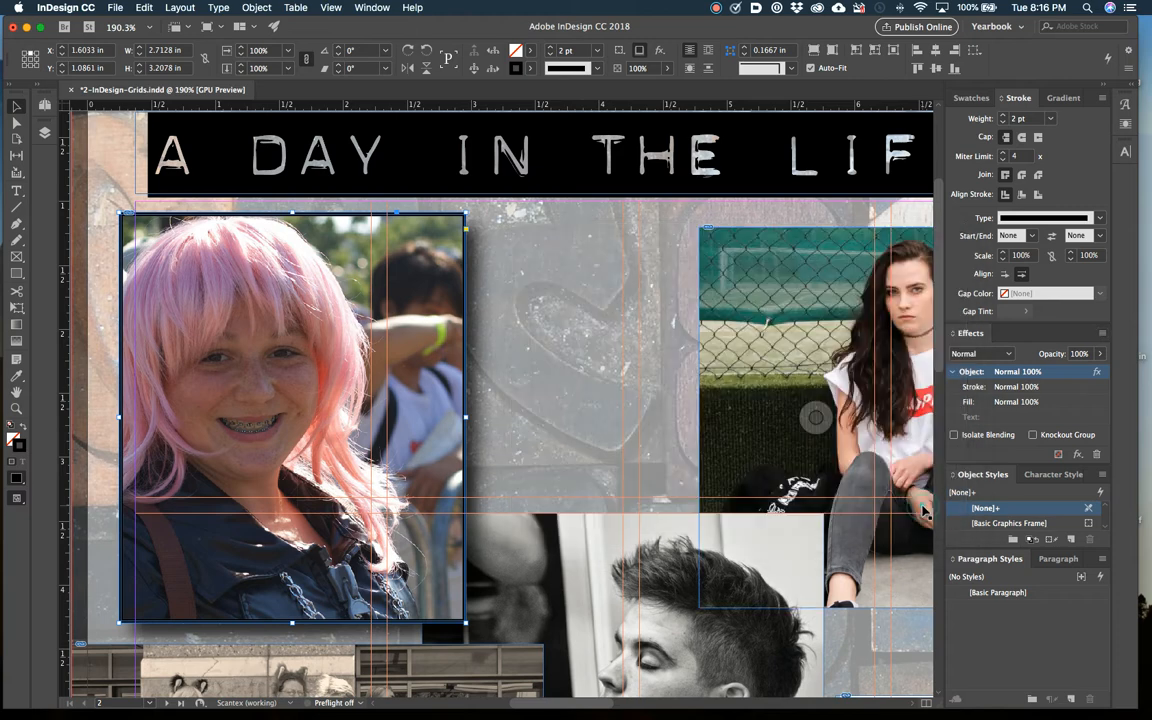
- Unlink the corner settings of the pink-haired girl's photo, preview them, and give its top-right and bottom-left corners the Rounded shape
{"action": "left_click", "coordinate": [256, 8]}
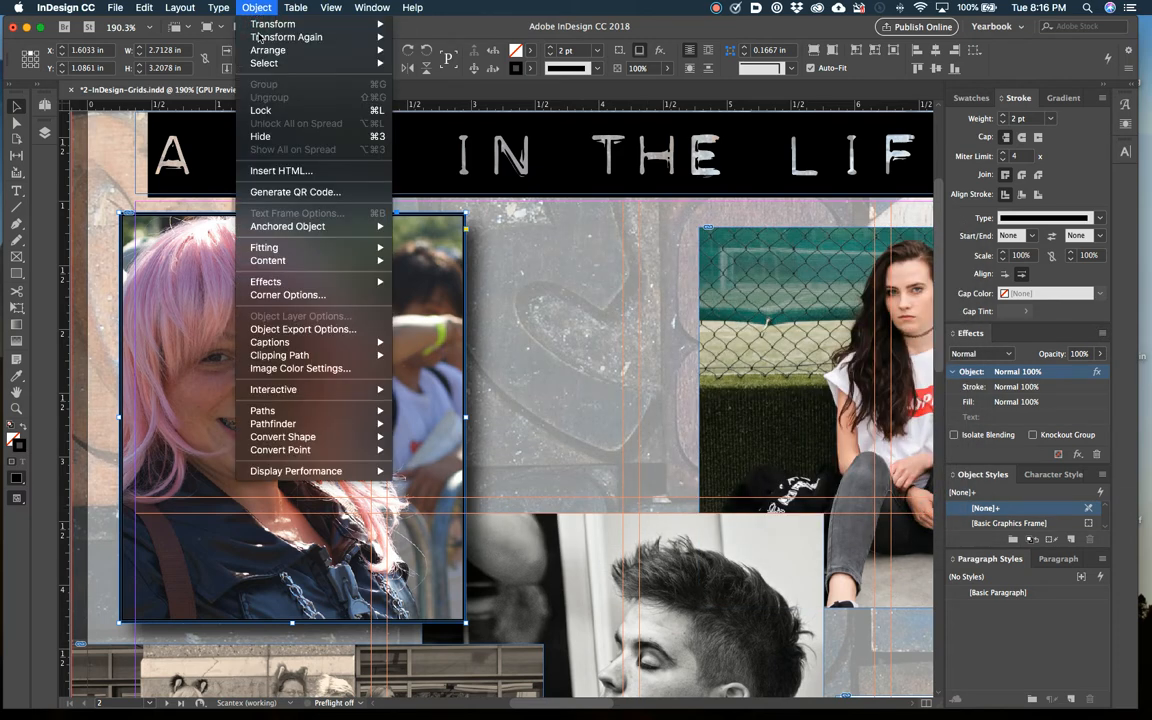
{"action": "left_click", "coordinate": [283, 295]}
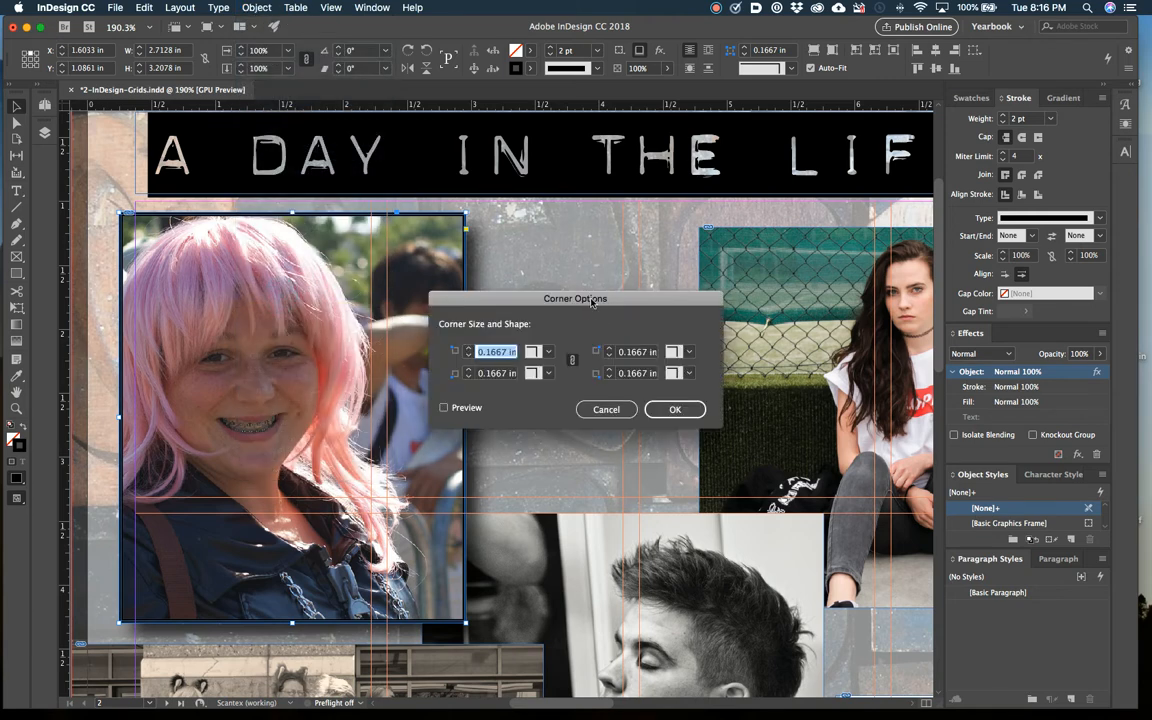
{"action": "left_click_drag", "start_coordinate": [591, 302], "coordinate": [716, 309]}
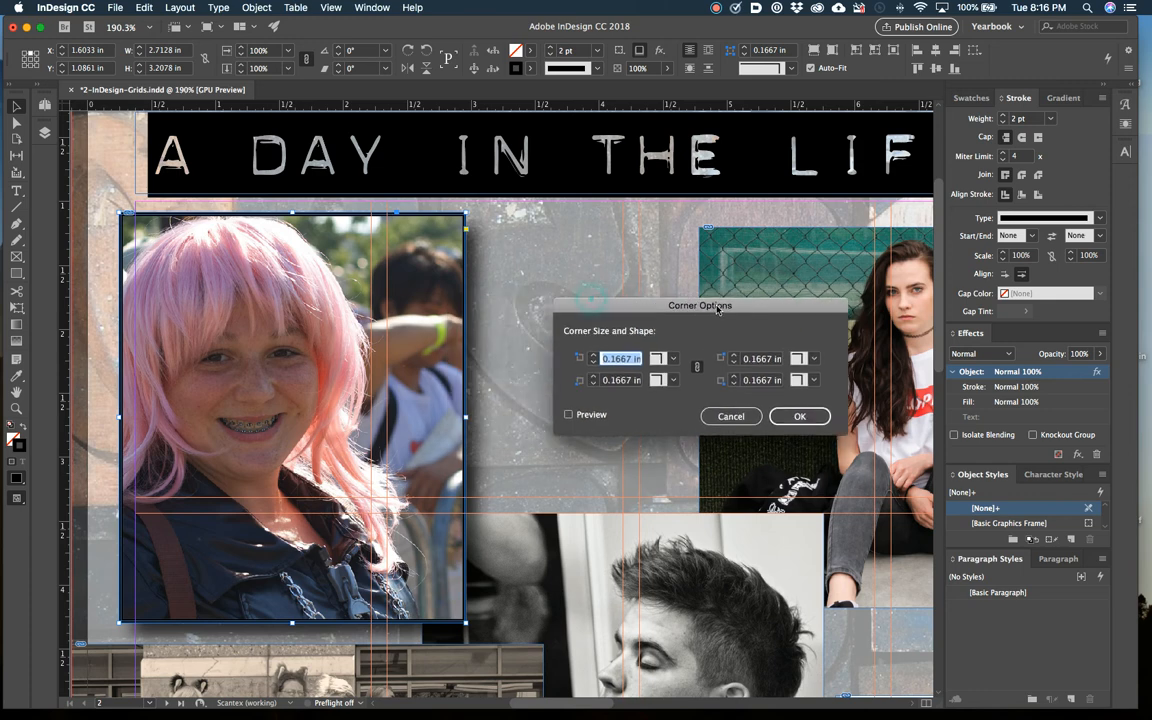
{"action": "left_click", "coordinate": [697, 369]}
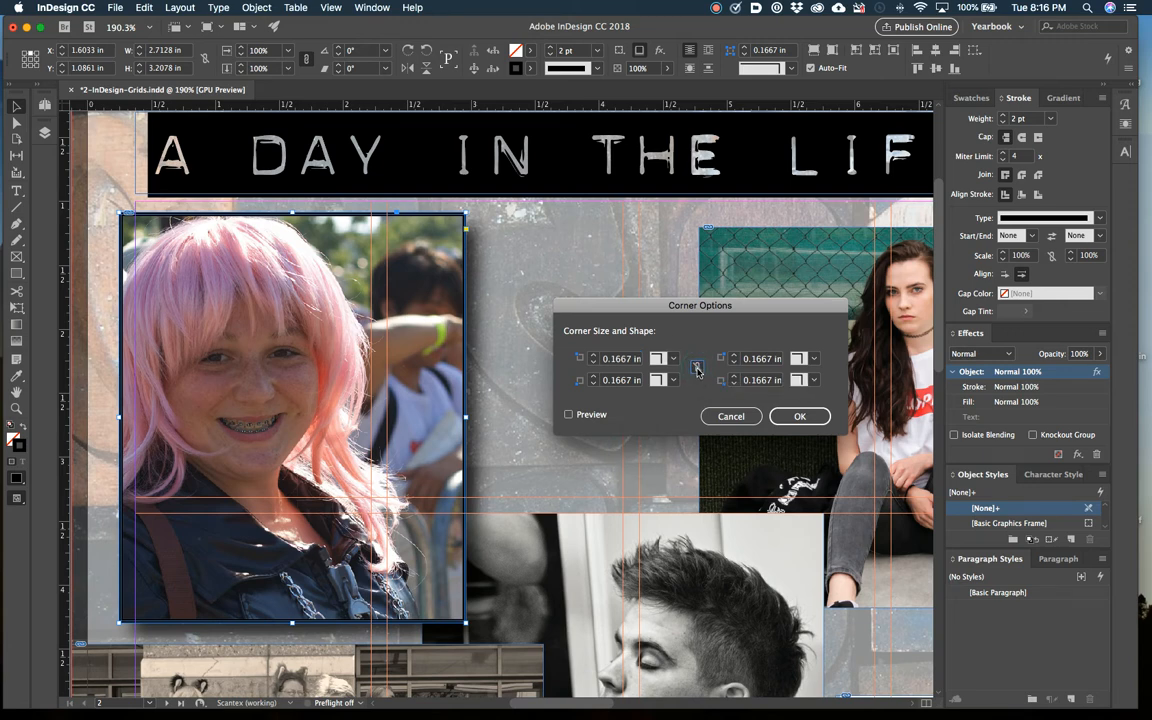
{"action": "left_click", "coordinate": [815, 358]}
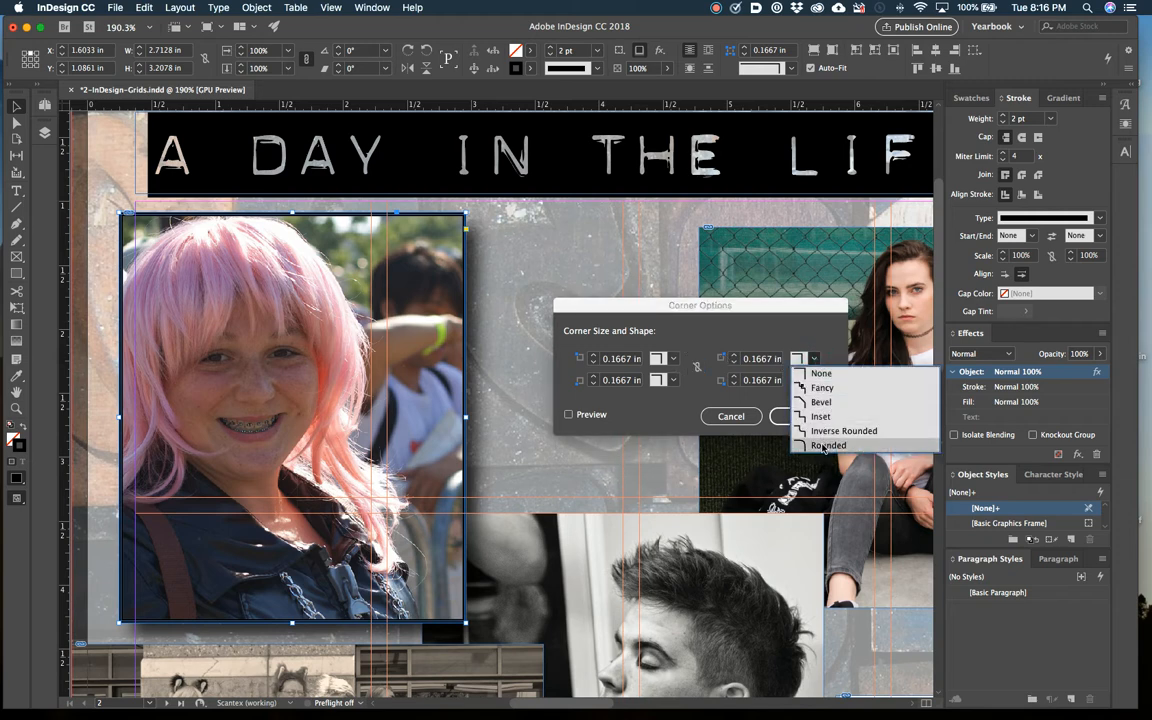
{"action": "left_click", "coordinate": [828, 445]}
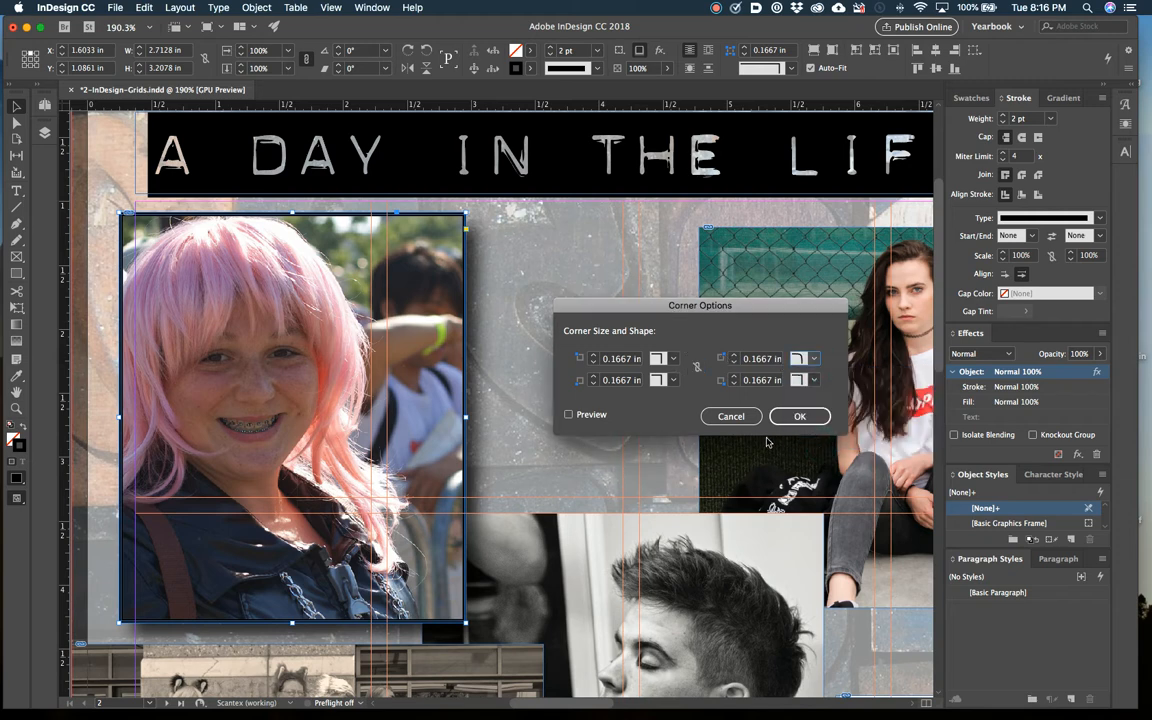
{"action": "left_click", "coordinate": [596, 413]}
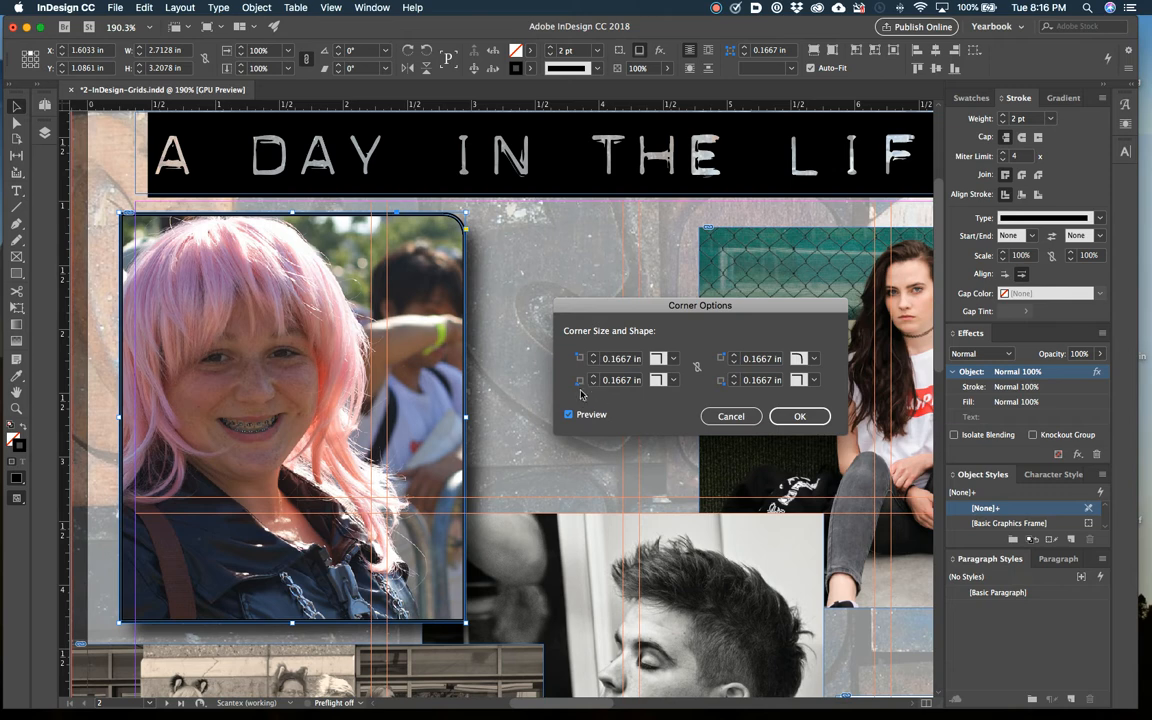
{"action": "left_click", "coordinate": [671, 381]}
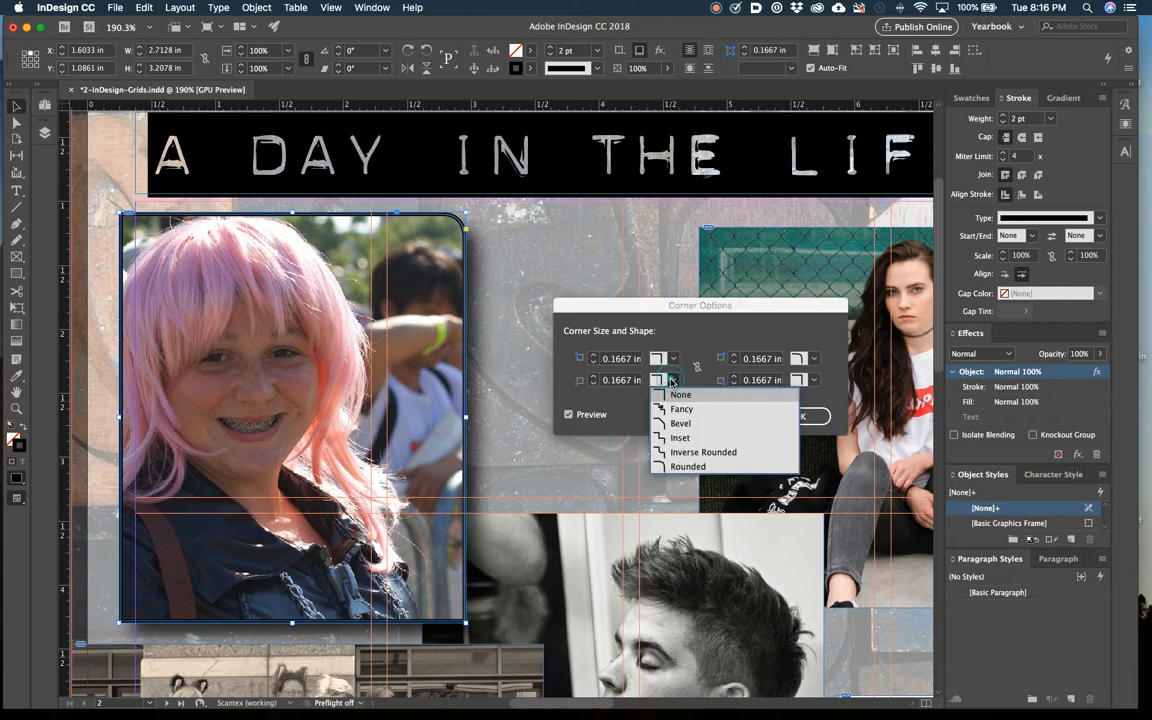
{"action": "left_click", "coordinate": [678, 467]}
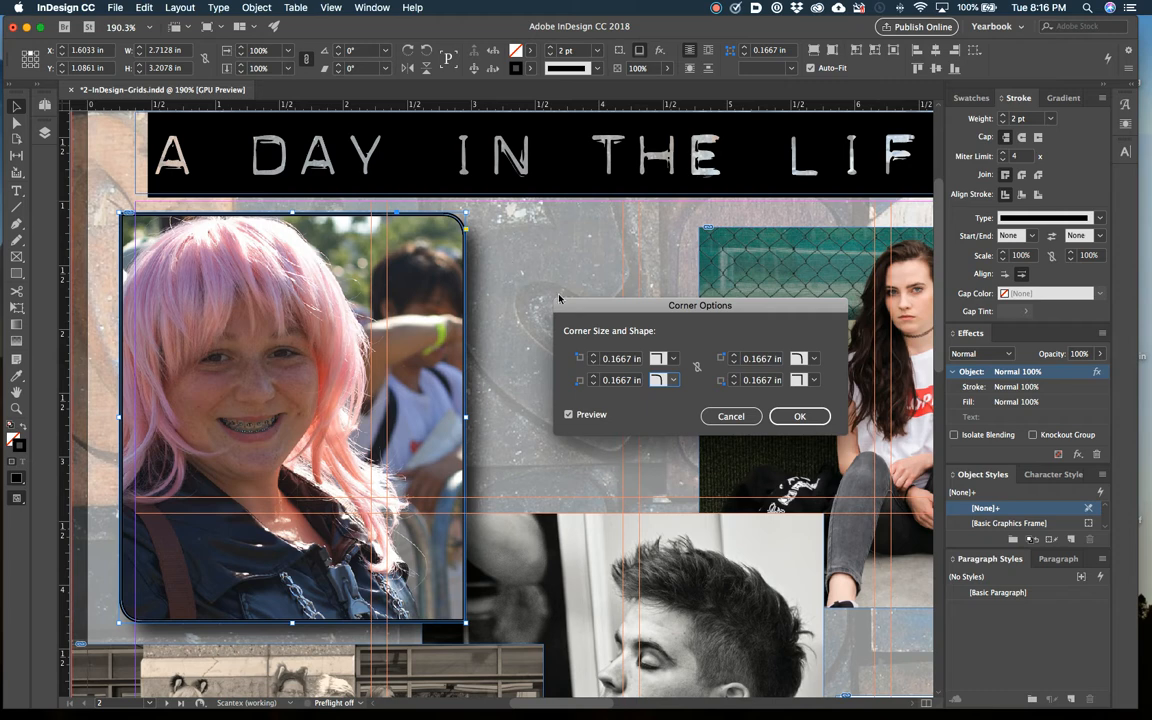
- Set the size of the photo's bottom-left and top-right corners to 0.25 in and apply the corner options
{"action": "left_click", "coordinate": [594, 378]}
{"action": "left_click", "coordinate": [594, 378]}
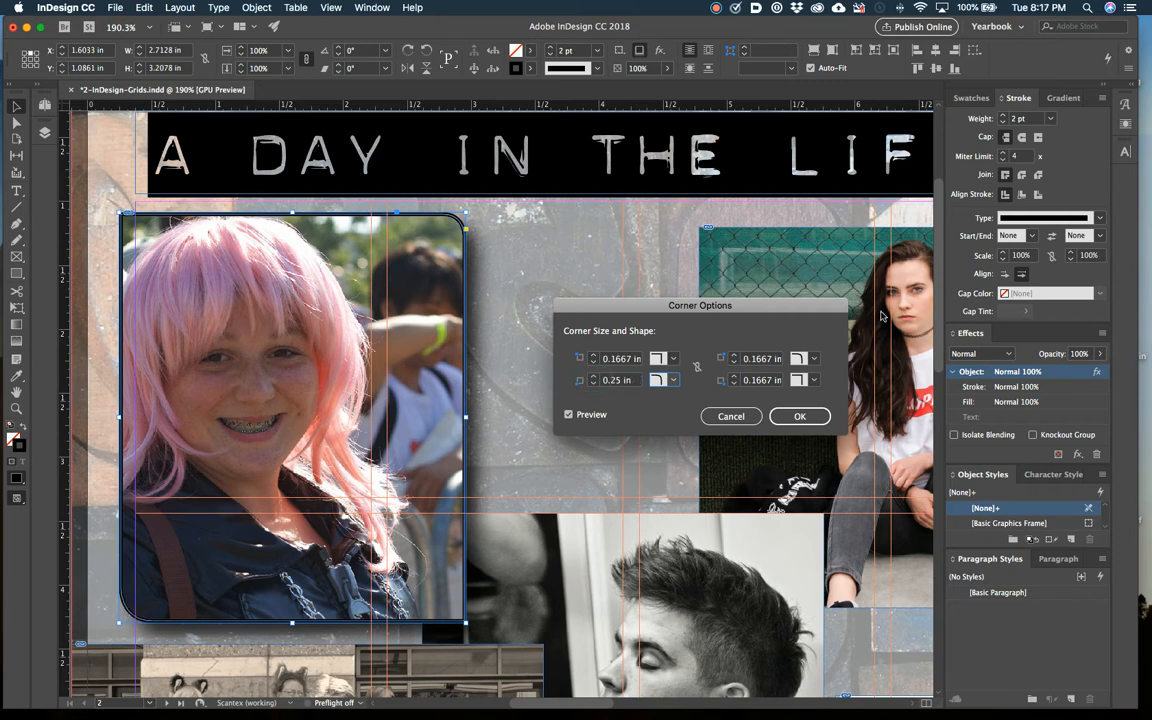
{"action": "left_click", "coordinate": [735, 356]}
{"action": "left_click", "coordinate": [735, 356]}
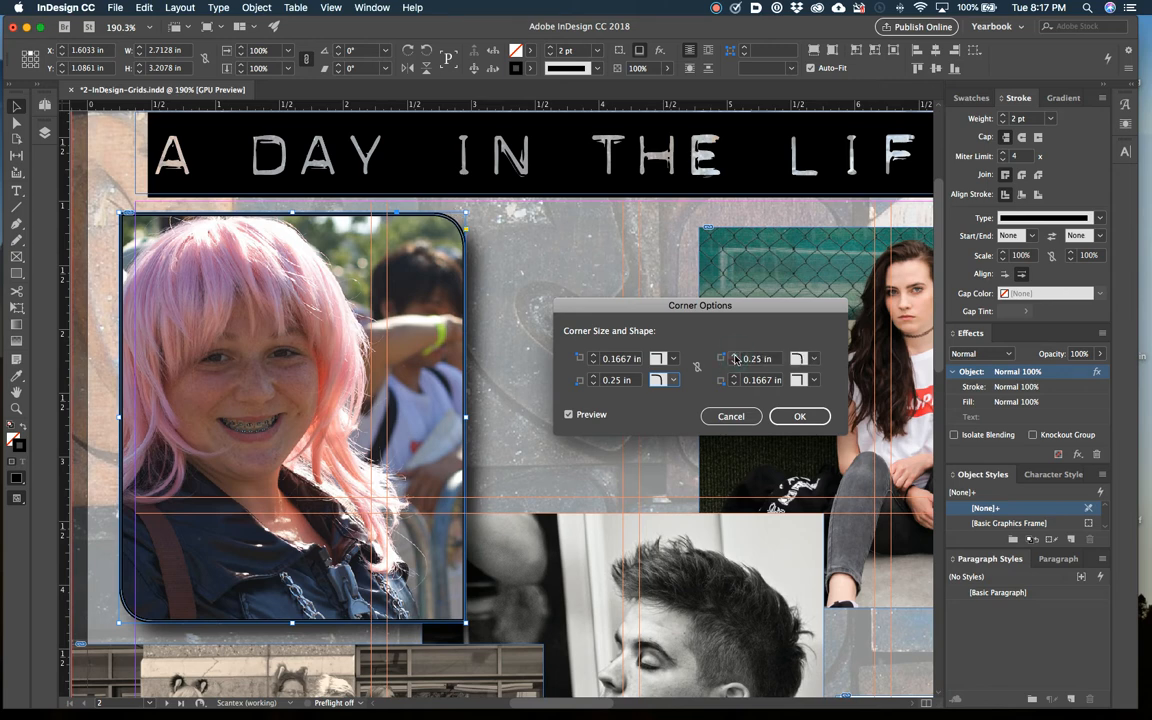
{"action": "left_click", "coordinate": [803, 415]}
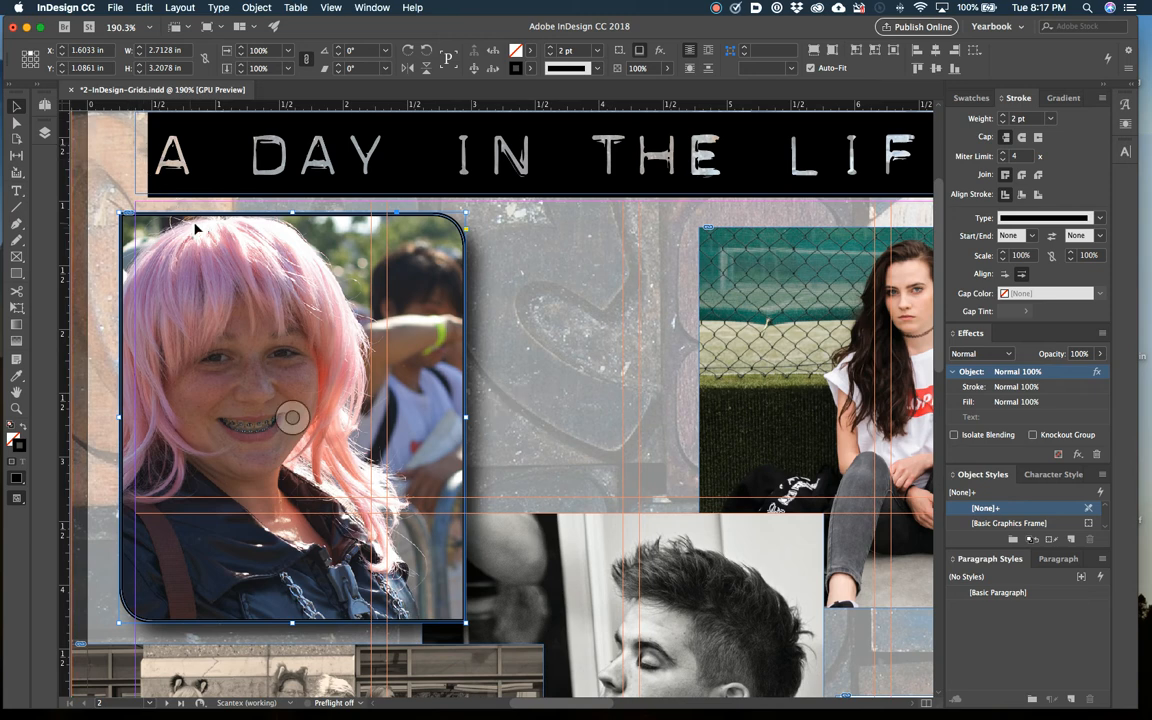
- Create a new object style from the pink-haired girl's styled photo and make the full list of object styles visible
{"action": "left_click", "coordinate": [549, 274]}
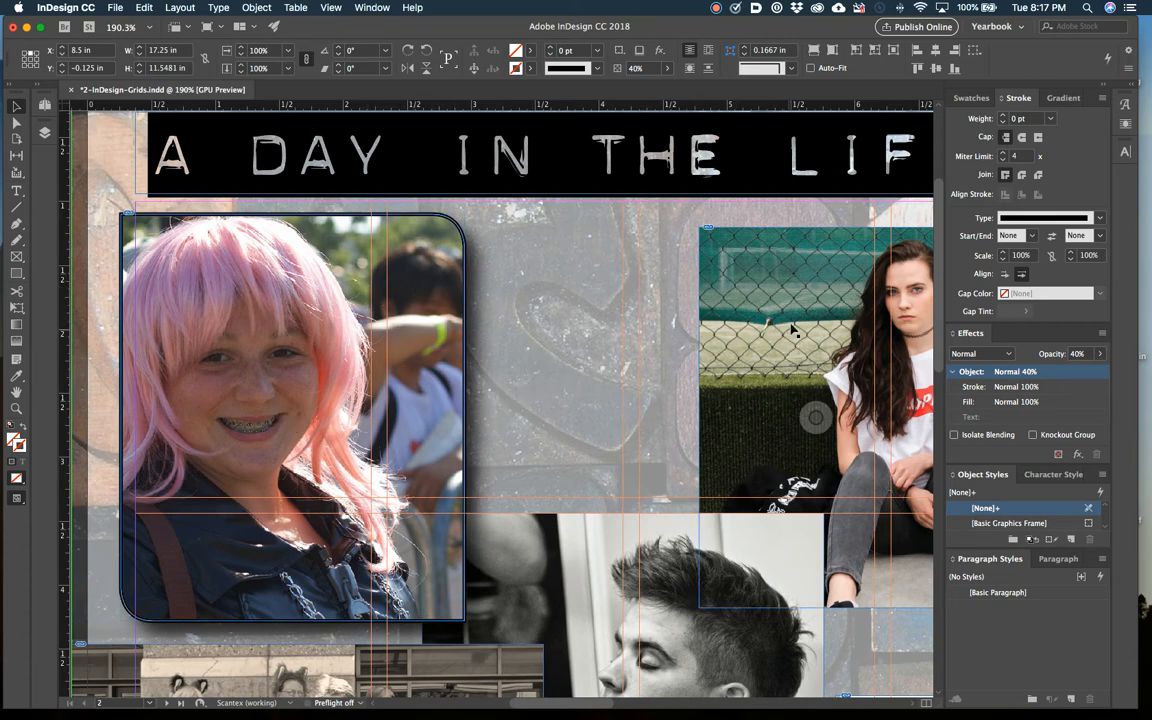
{"action": "left_click", "coordinate": [330, 8]}
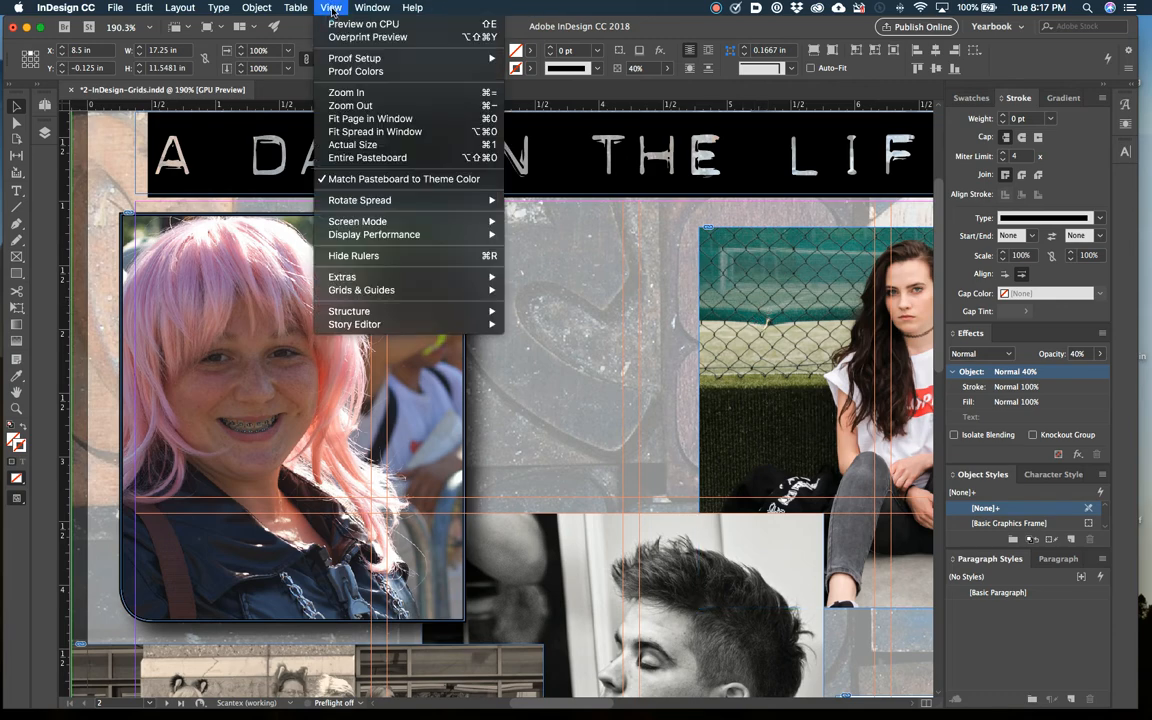
{"action": "left_click", "coordinate": [374, 133]}
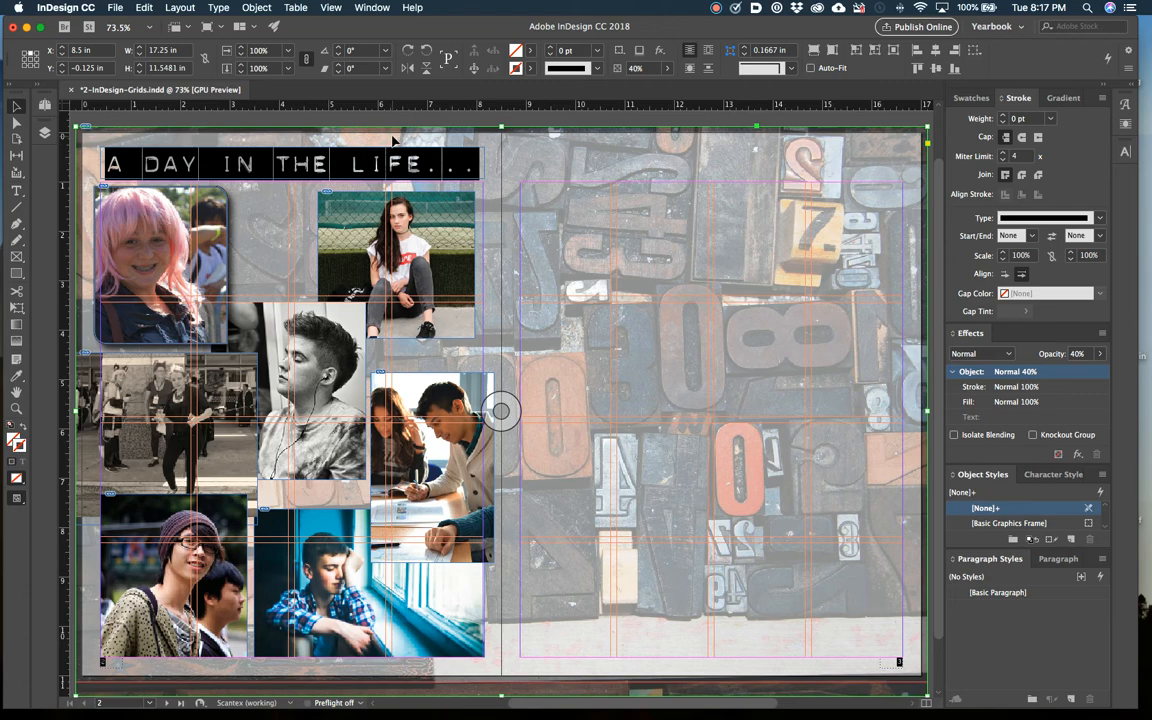
{"action": "left_click", "coordinate": [222, 228]}
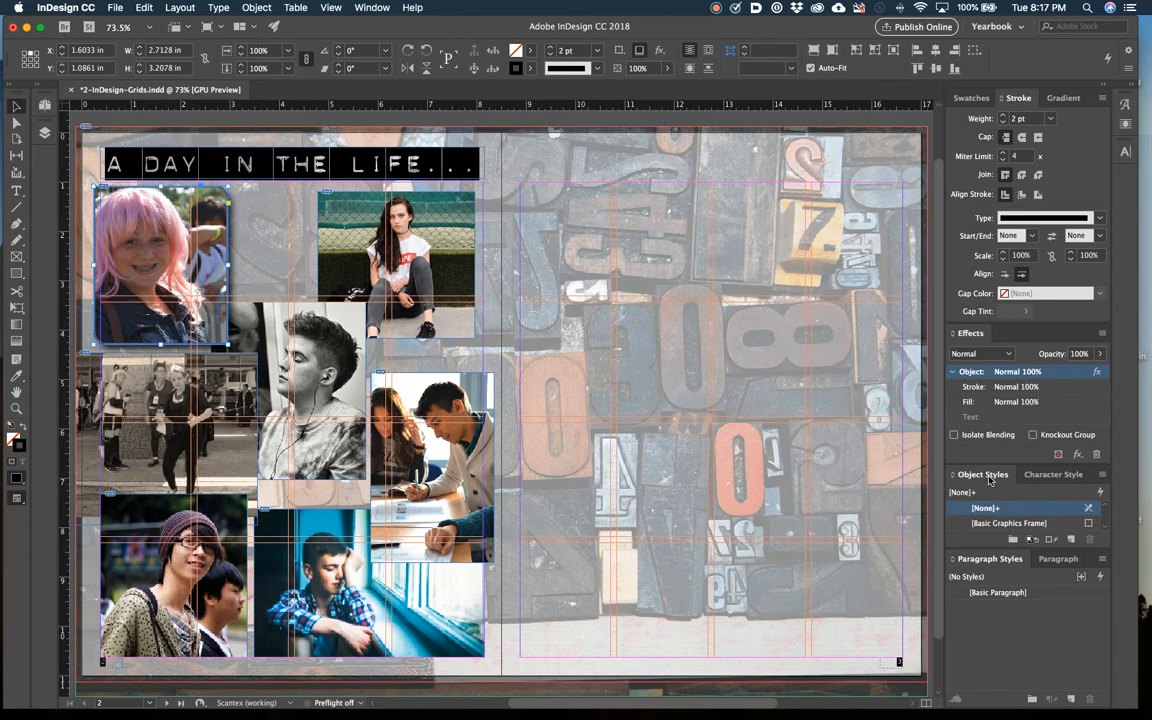
{"action": "left_click", "coordinate": [372, 8]}
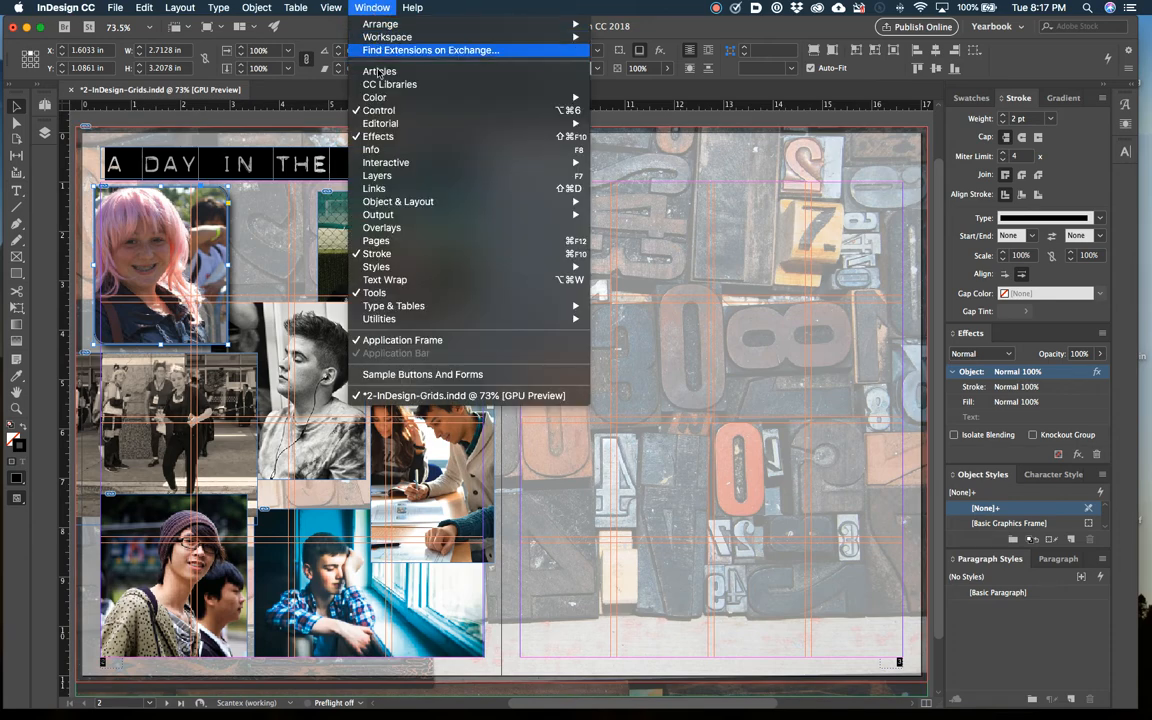
{"action": "mouse_move", "coordinate": [390, 268]}
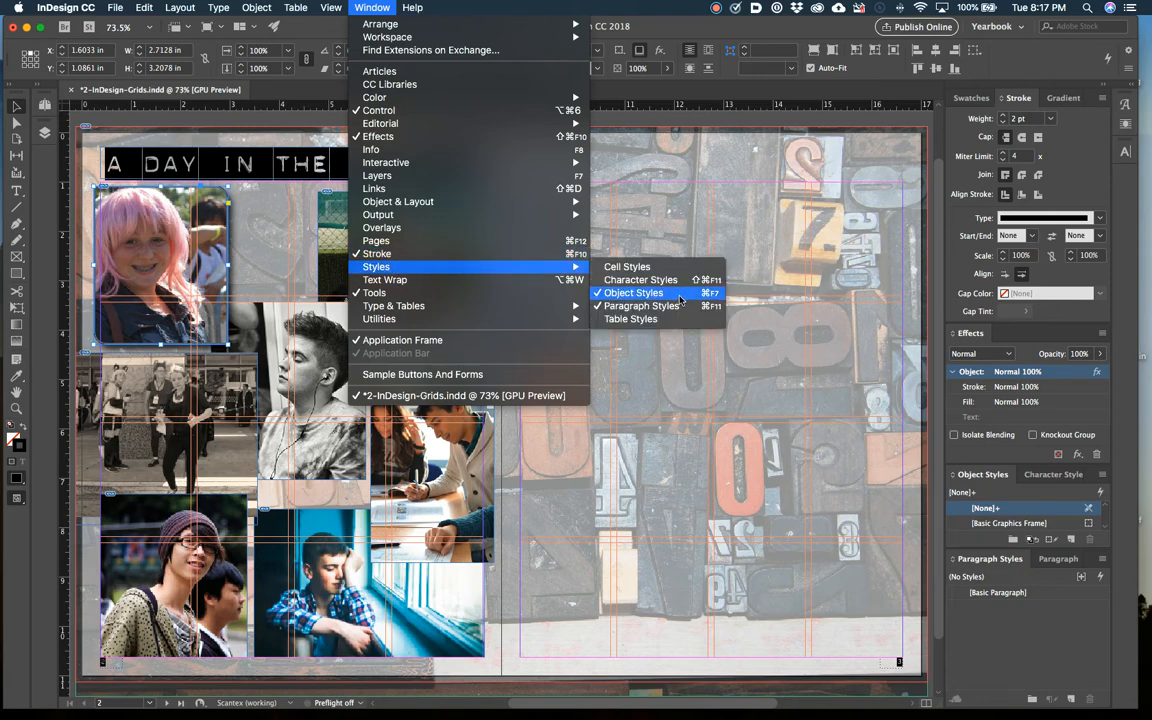
{"action": "left_click", "coordinate": [990, 510]}
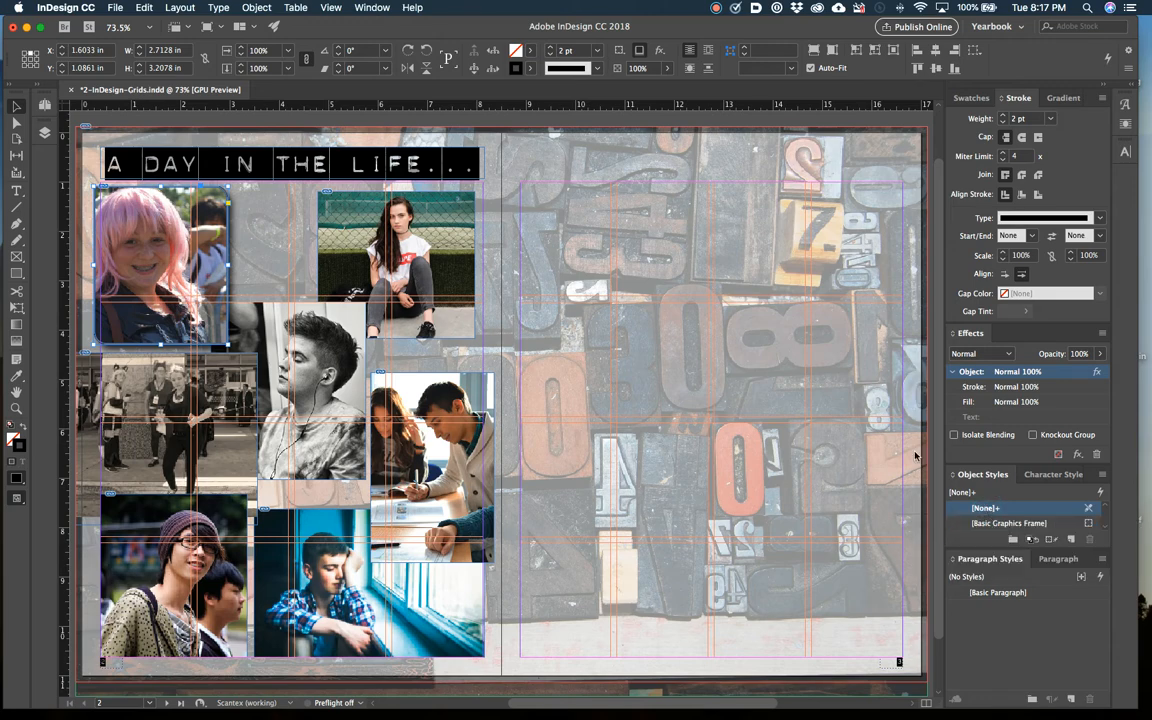
{"action": "left_click", "coordinate": [1071, 540]}
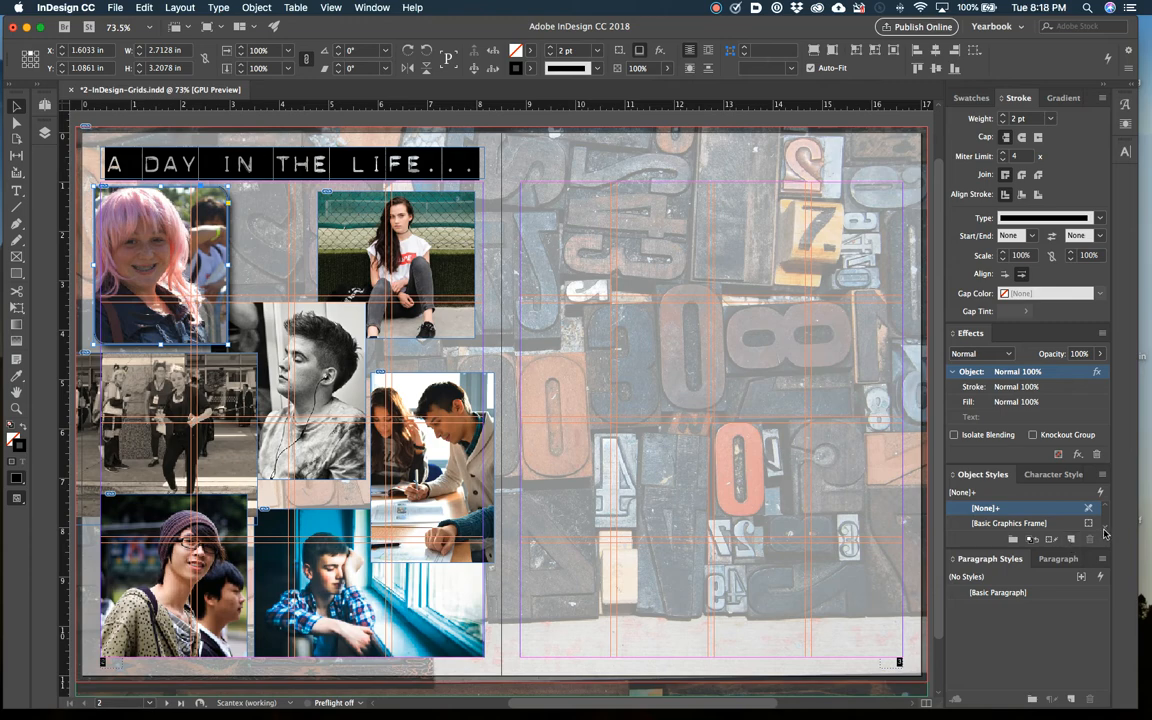
{"action": "left_click_drag", "start_coordinate": [1100, 557], "coordinate": [1100, 615]}
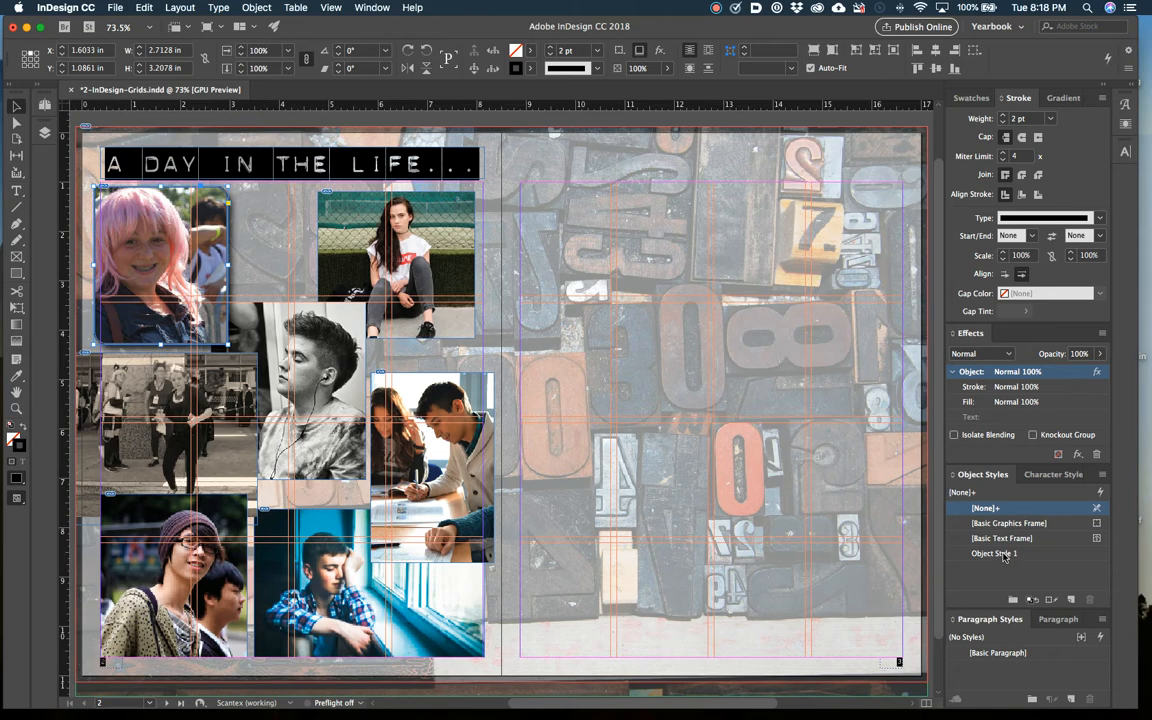
- Apply the new object style to the pink-haired girl's photo and rename the style as Candids1
{"action": "left_click", "coordinate": [1000, 553]}
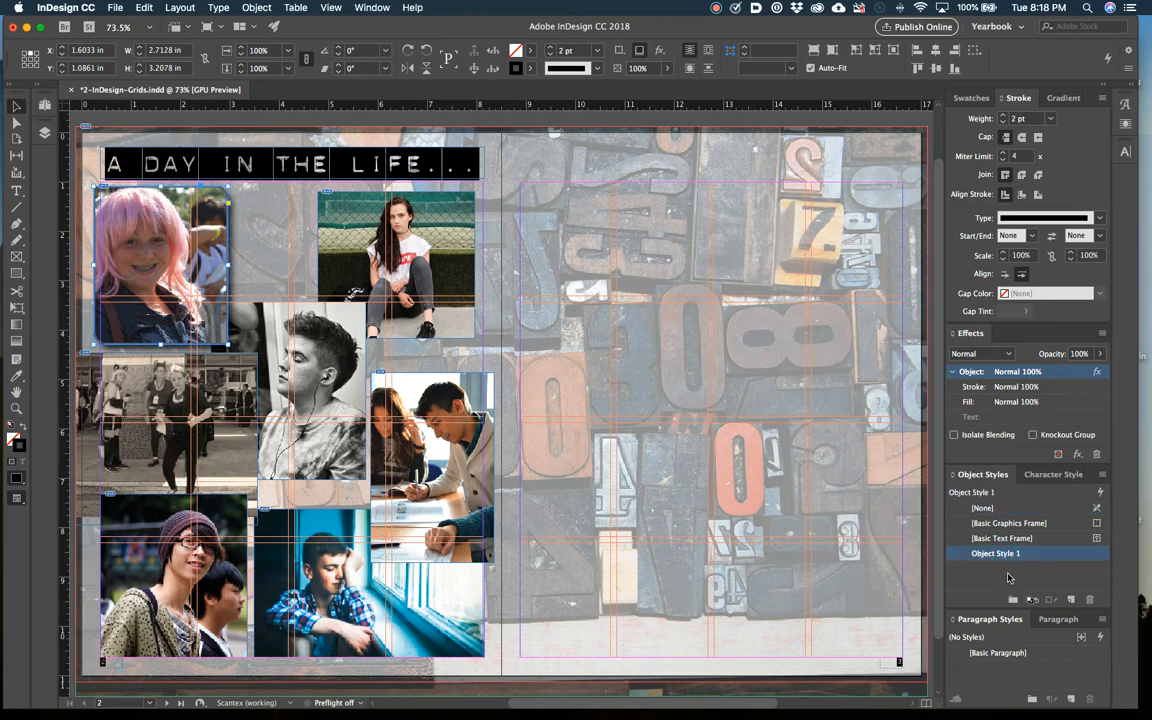
{"action": "right_click", "coordinate": [1005, 557]}
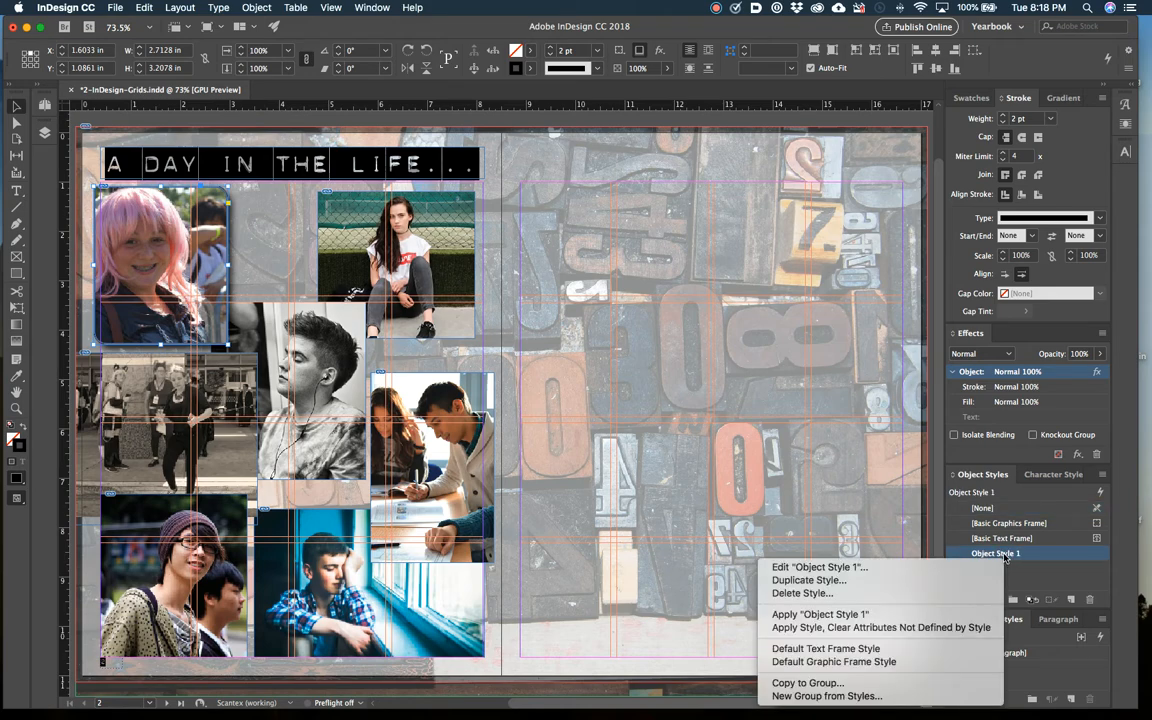
{"action": "left_click", "coordinate": [896, 567]}
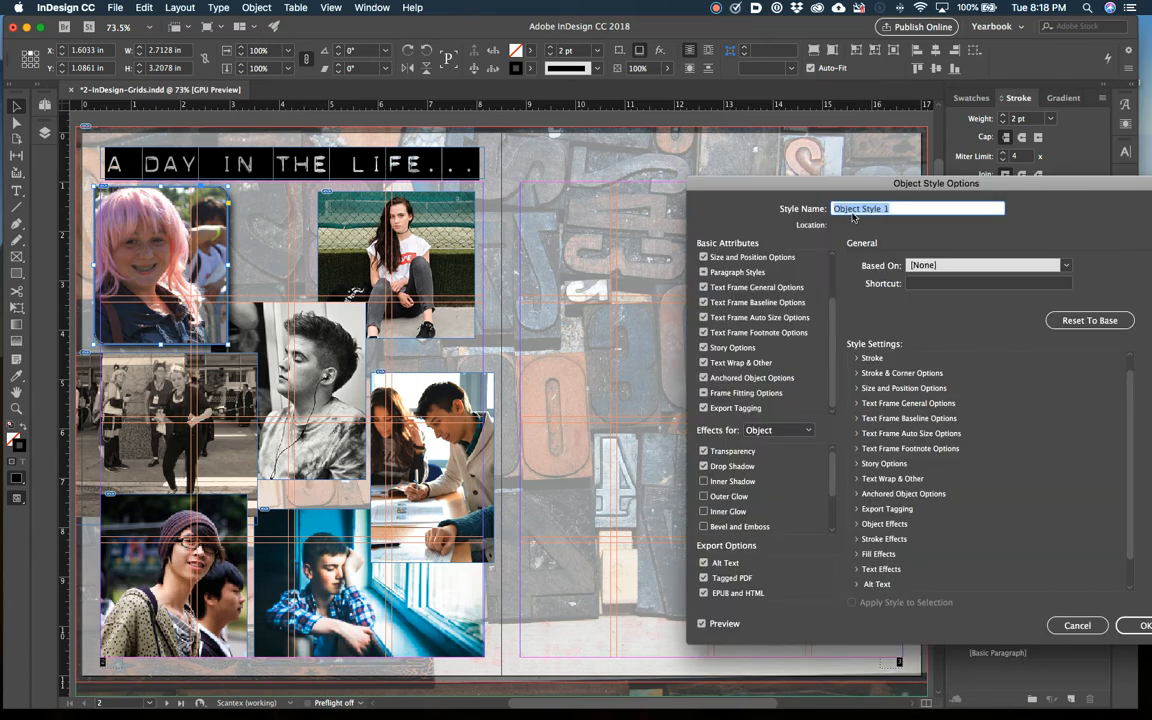
{"action": "type", "text": "Candids1"}
{"action": "key", "text": "Return"}
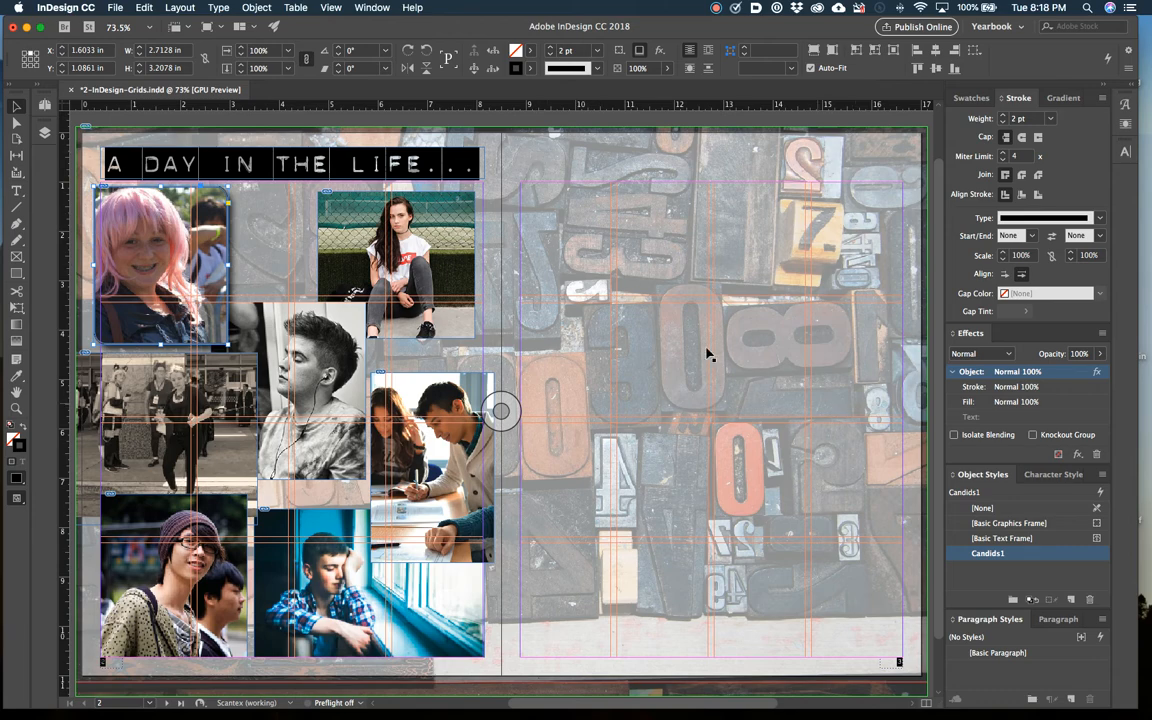
- Apply the Candids1 object style to the photo of the seated long-haired girl and to the five remaining unstyled photos
{"action": "left_click", "coordinate": [404, 191]}
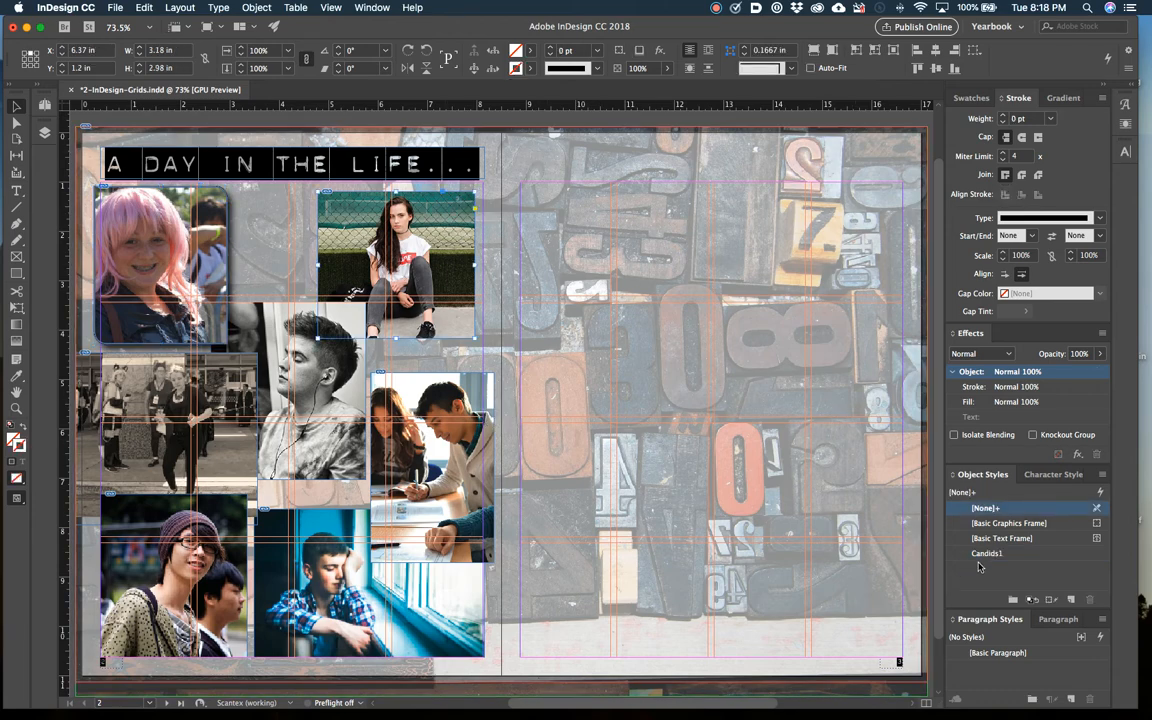
{"action": "left_click", "coordinate": [986, 553]}
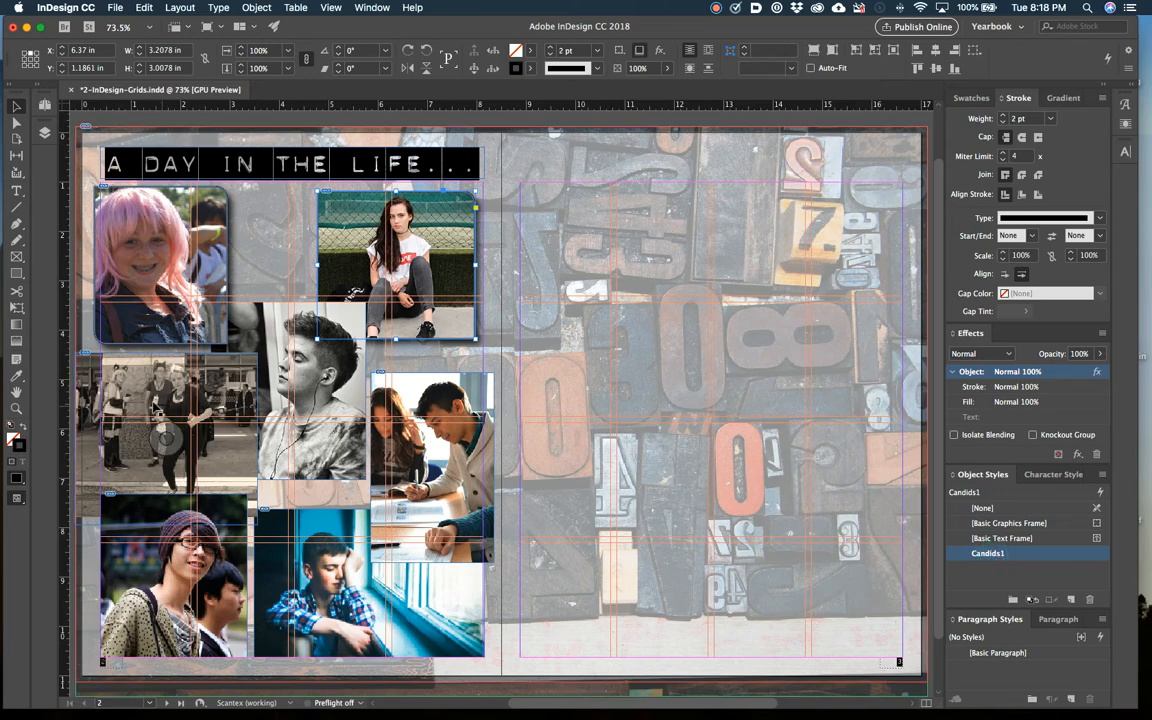
{"action": "left_click", "coordinate": [138, 358]}
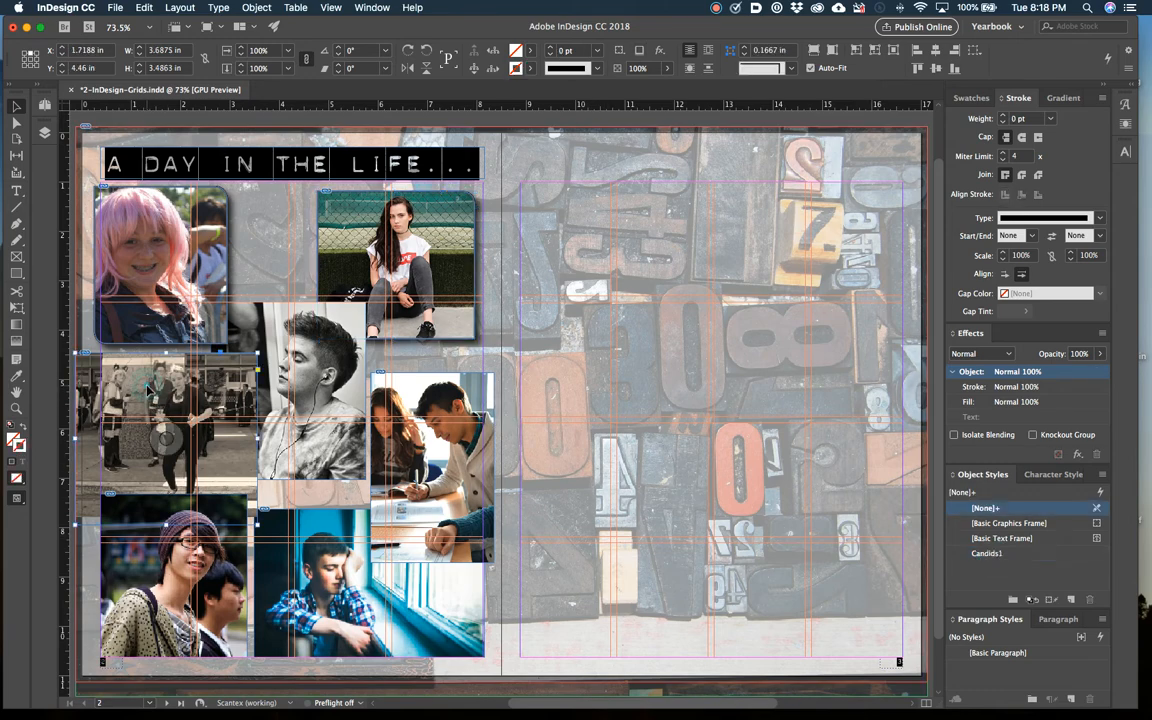
{"action": "left_click", "coordinate": [341, 392], "text": "shift"}
{"action": "left_click", "coordinate": [406, 392], "text": "shift"}
{"action": "left_click", "coordinate": [332, 524], "text": "shift"}
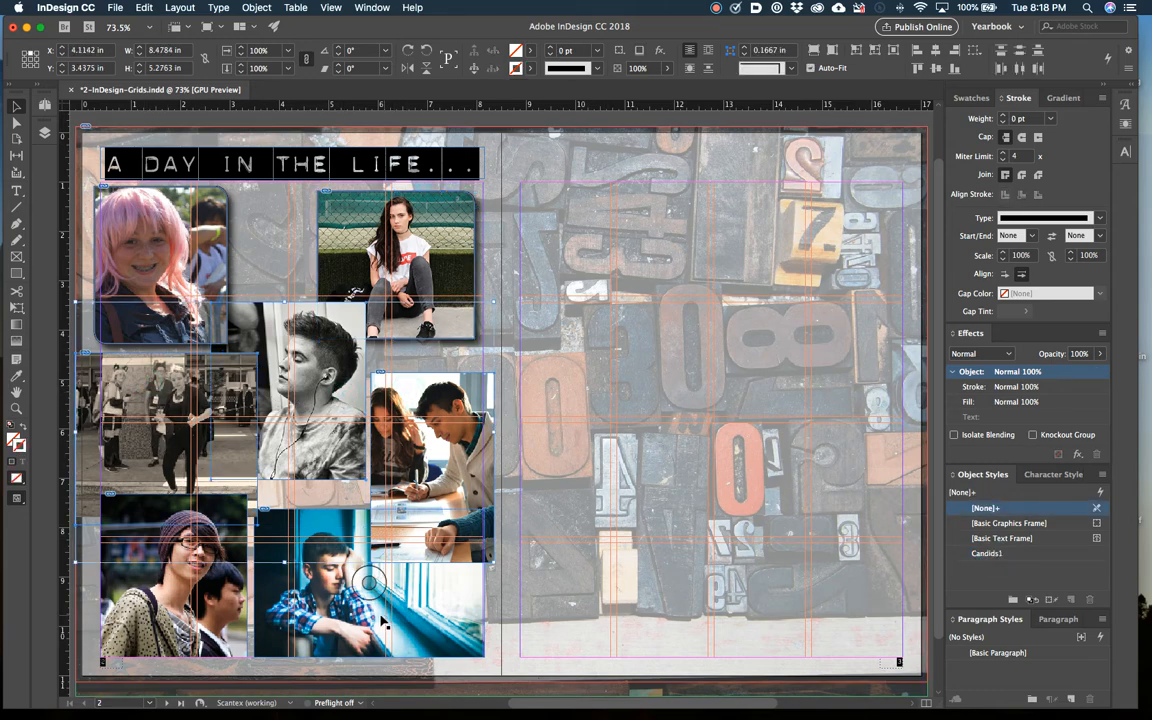
{"action": "left_click", "coordinate": [174, 575], "text": "shift"}
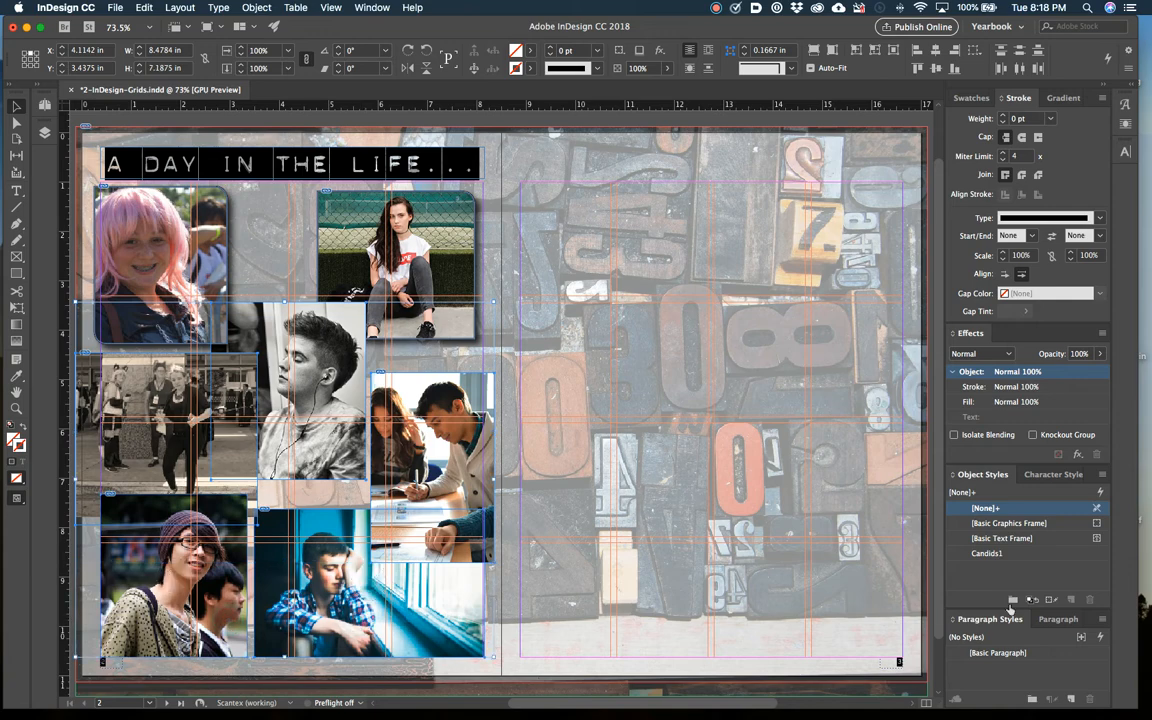
{"action": "left_click", "coordinate": [1005, 553]}
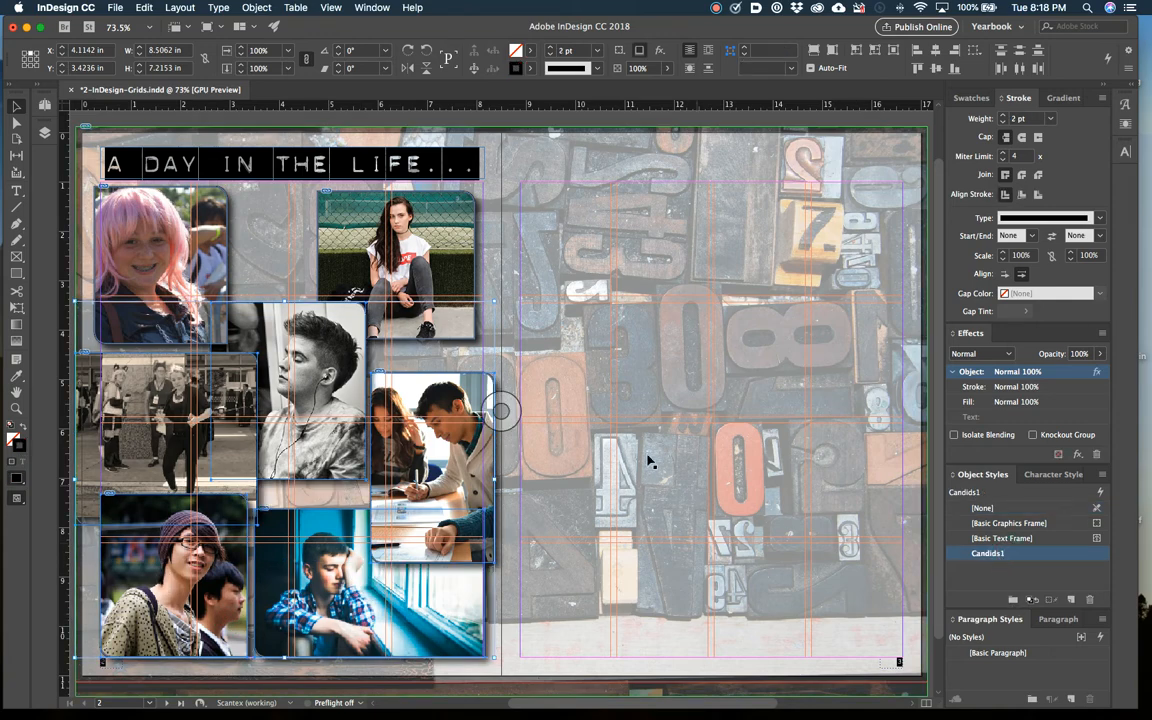
- Choose Candids1 with nothing selected, and draw an empty rectangular frame about 2.7 by 3.4 in near the right-hand page's top-left margin corner
{"action": "left_click", "coordinate": [91, 117]}
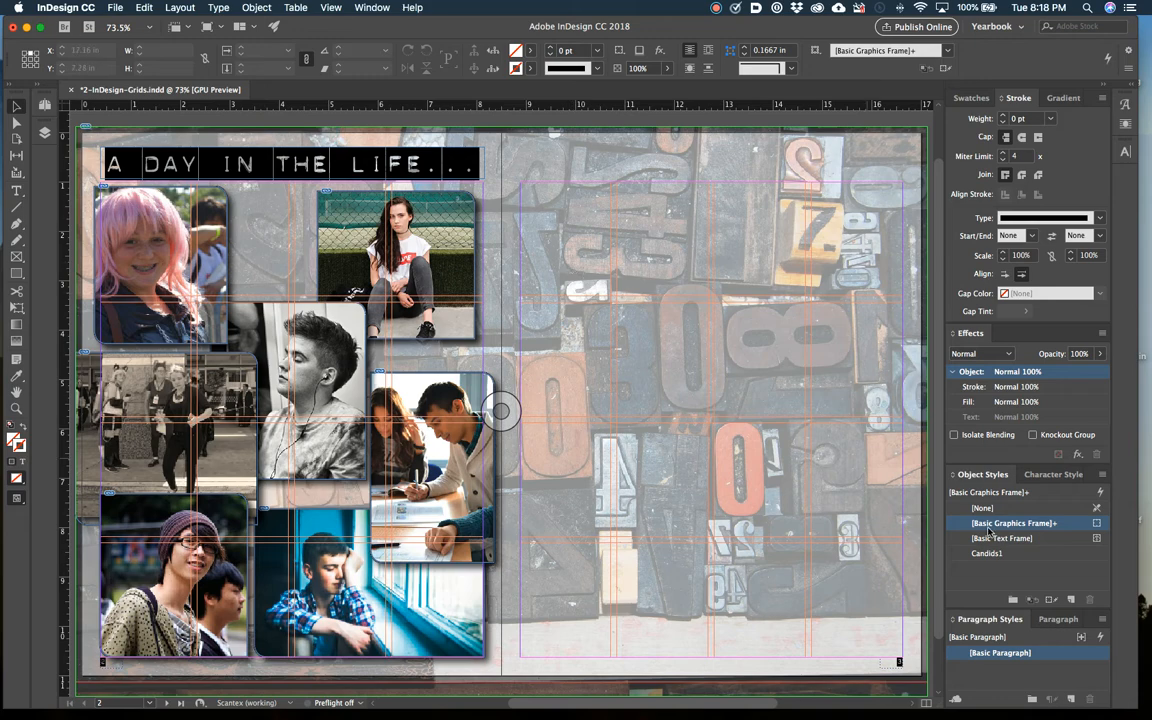
{"action": "left_click", "coordinate": [1005, 556]}
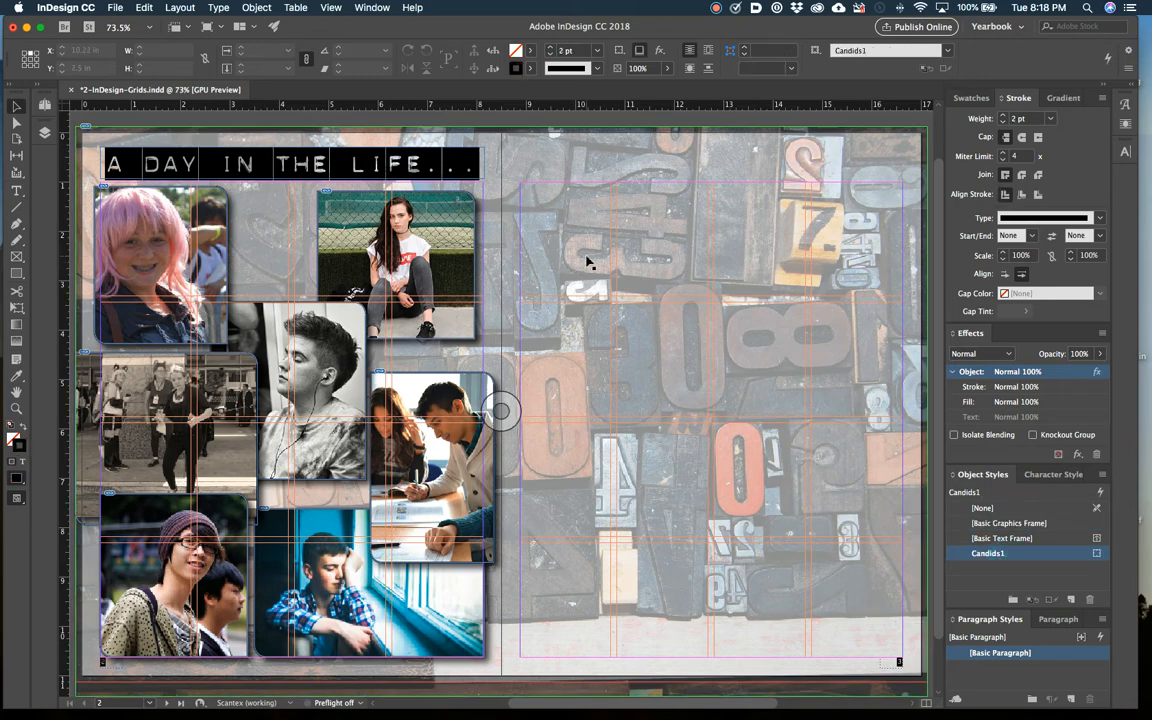
{"action": "left_click", "coordinate": [16, 256]}
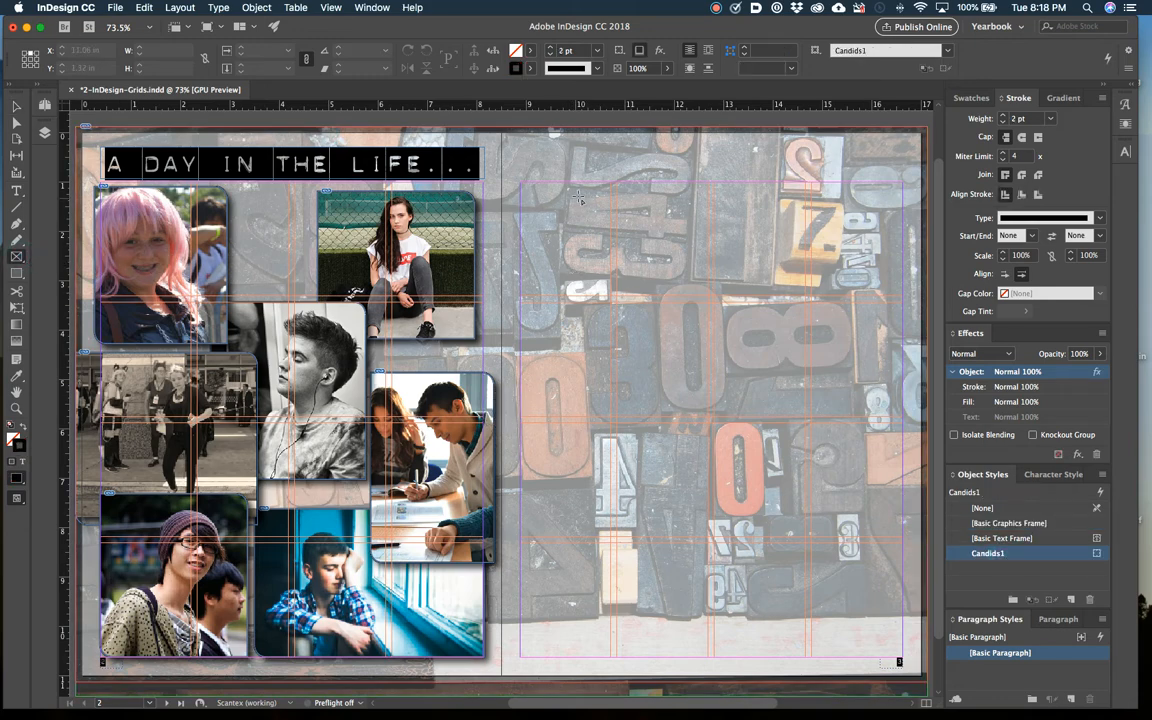
{"action": "left_click_drag", "start_coordinate": [529, 192], "coordinate": [662, 358]}
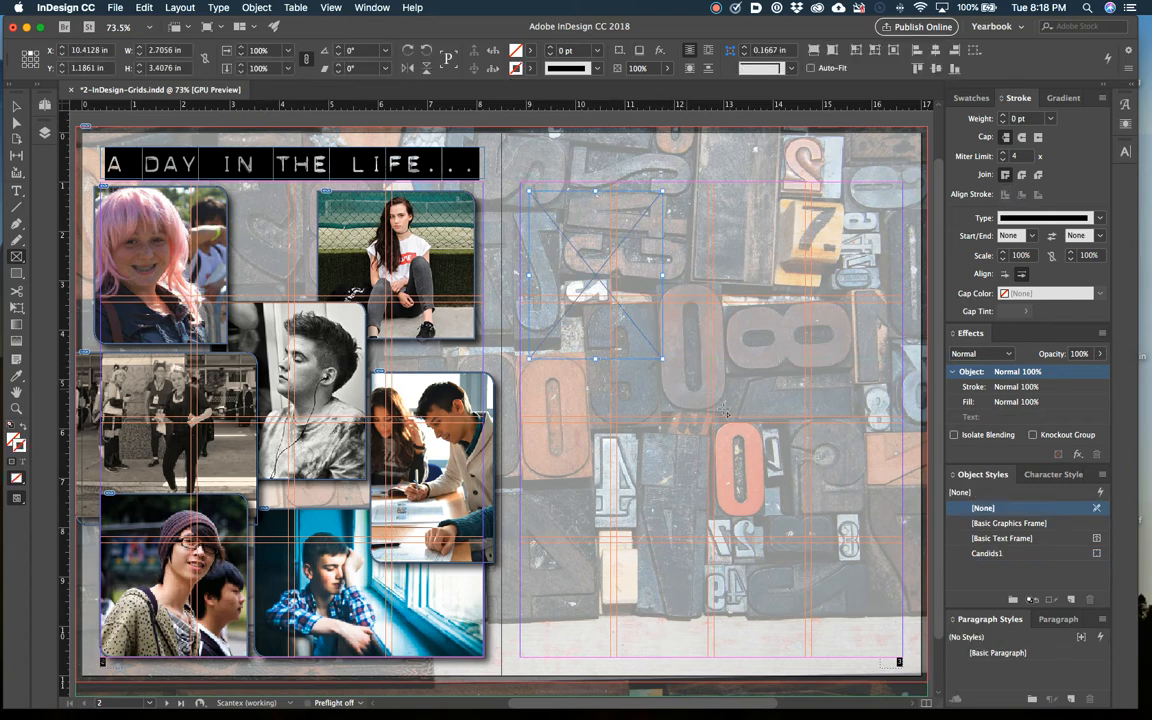
- Apply the Candids1 object style to the empty frame and place the newest Candids photo, man-people-white-young-student-smiling-867306-pxhere.com.jpg, in it
{"action": "left_click", "coordinate": [987, 553]}
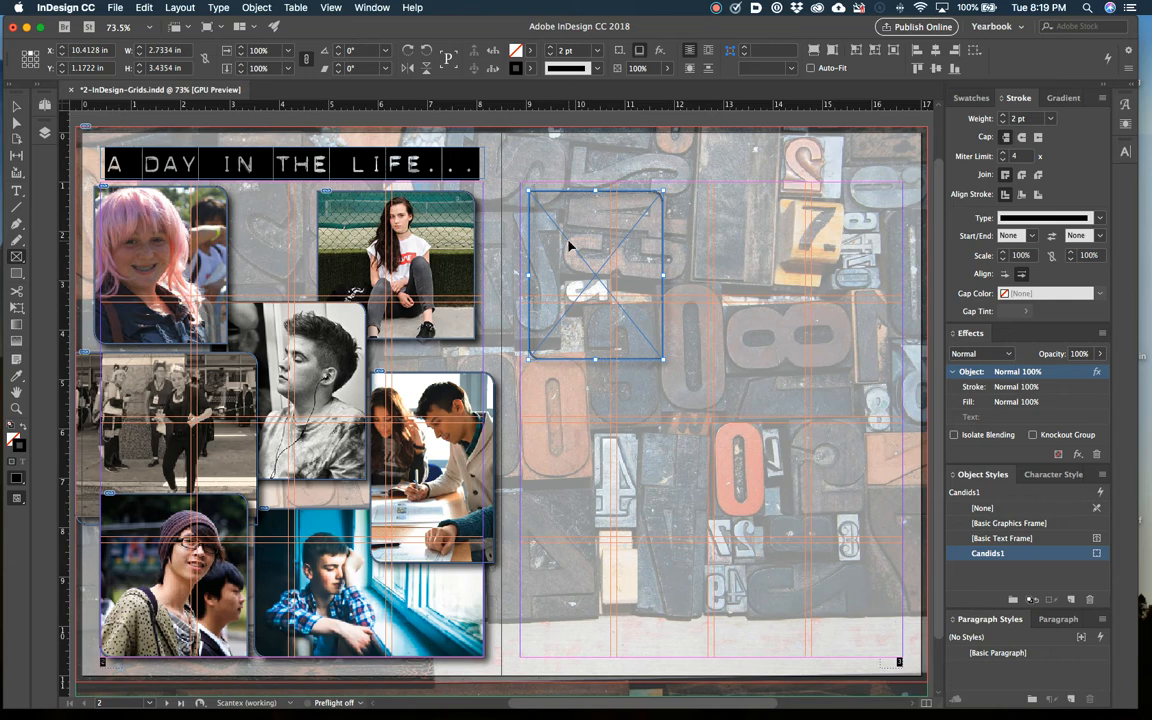
{"action": "key", "text": "super+d"}
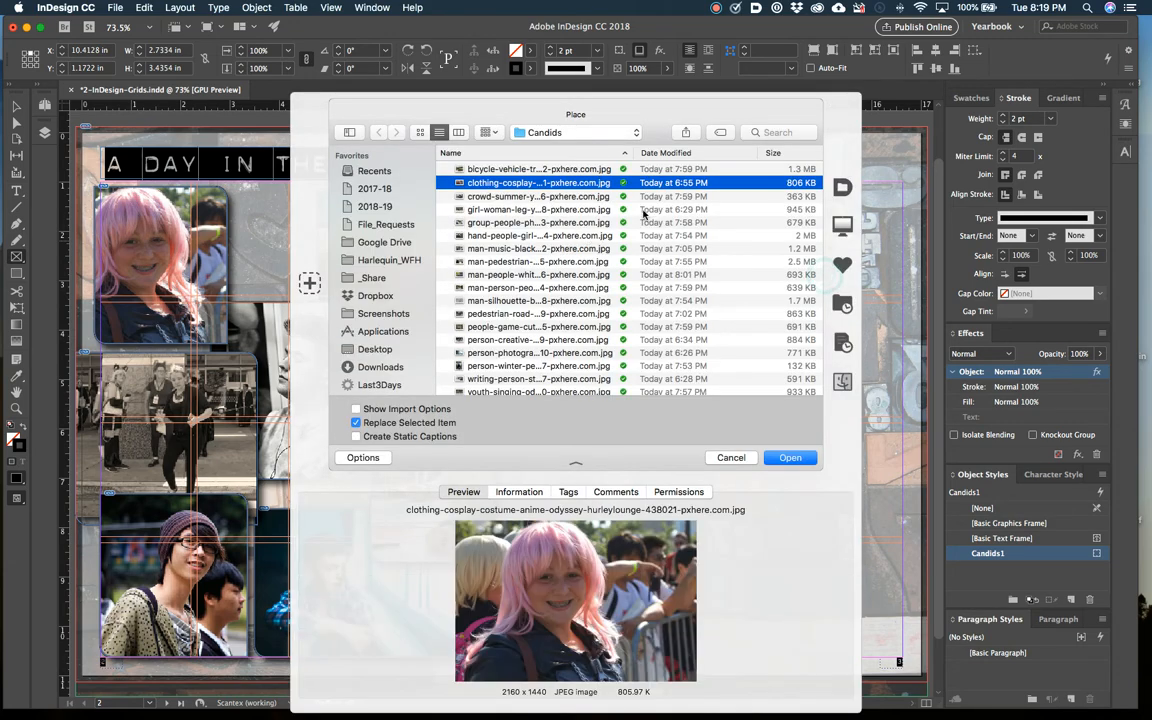
{"action": "left_click", "coordinate": [667, 153]}
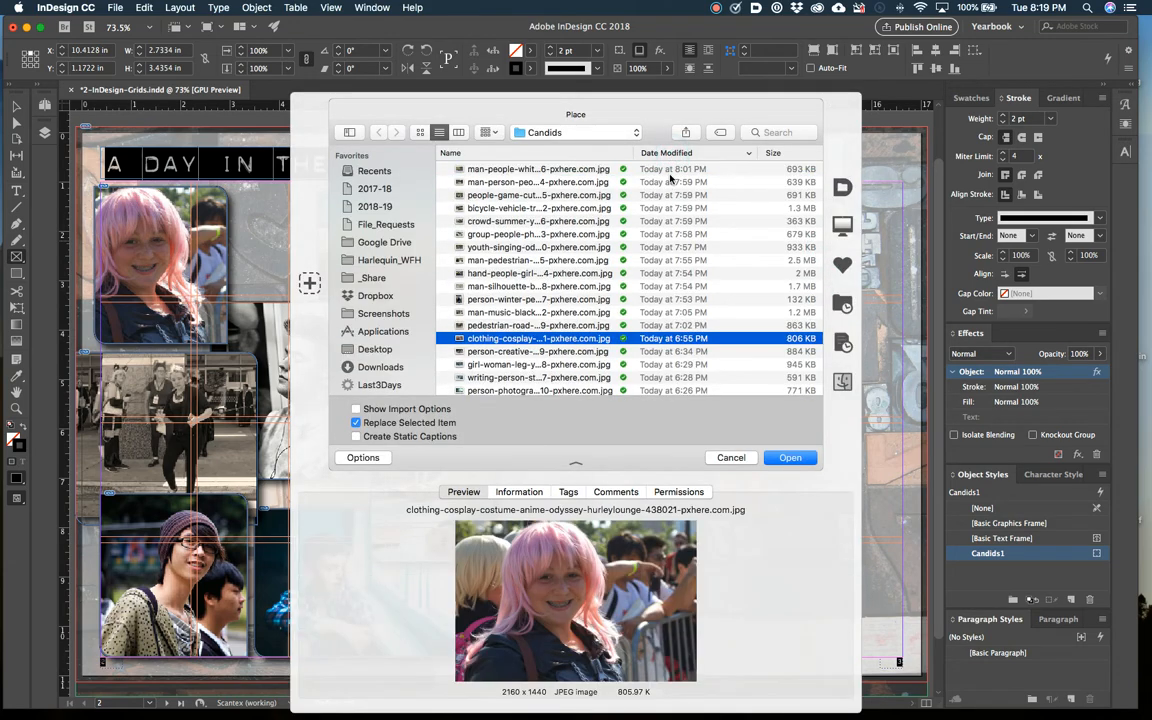
{"action": "left_click", "coordinate": [671, 170]}
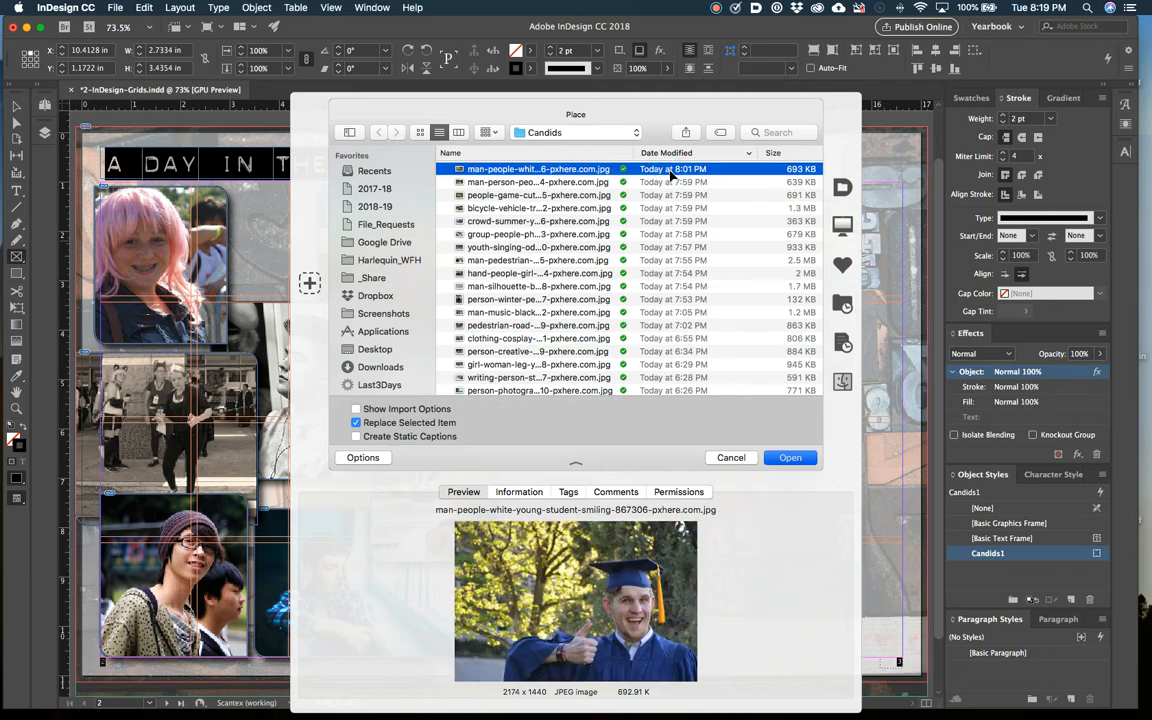
{"action": "double_click", "coordinate": [671, 170]}
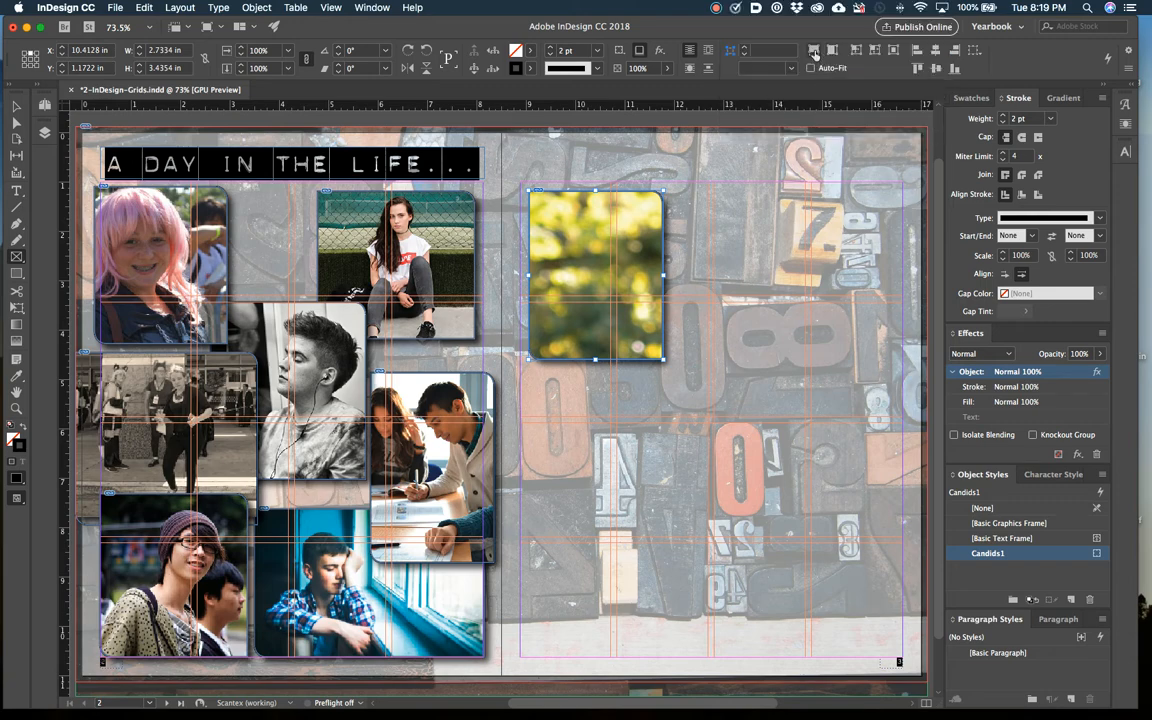
- Fill the graduate photo's frame proportionally, shift the image inside it to centre the graduate, and deselect everything
{"action": "left_click", "coordinate": [814, 53]}
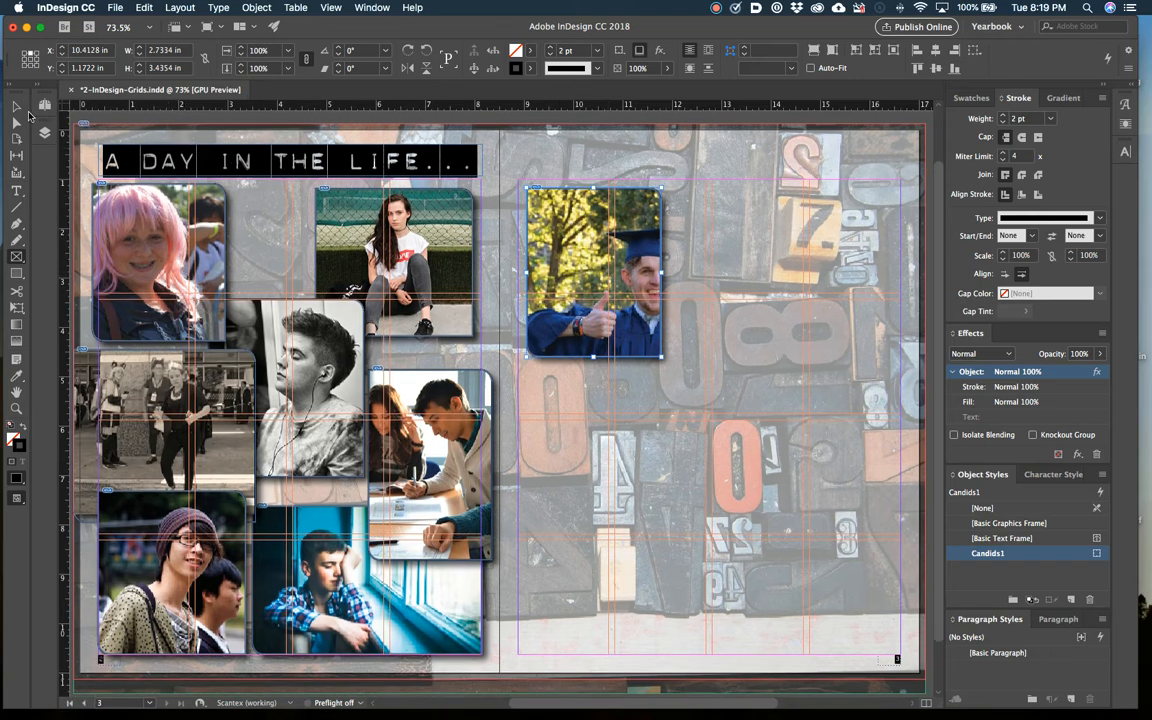
{"action": "left_click", "coordinate": [592, 268]}
{"action": "left_click_drag", "start_coordinate": [592, 268], "coordinate": [537, 274]}
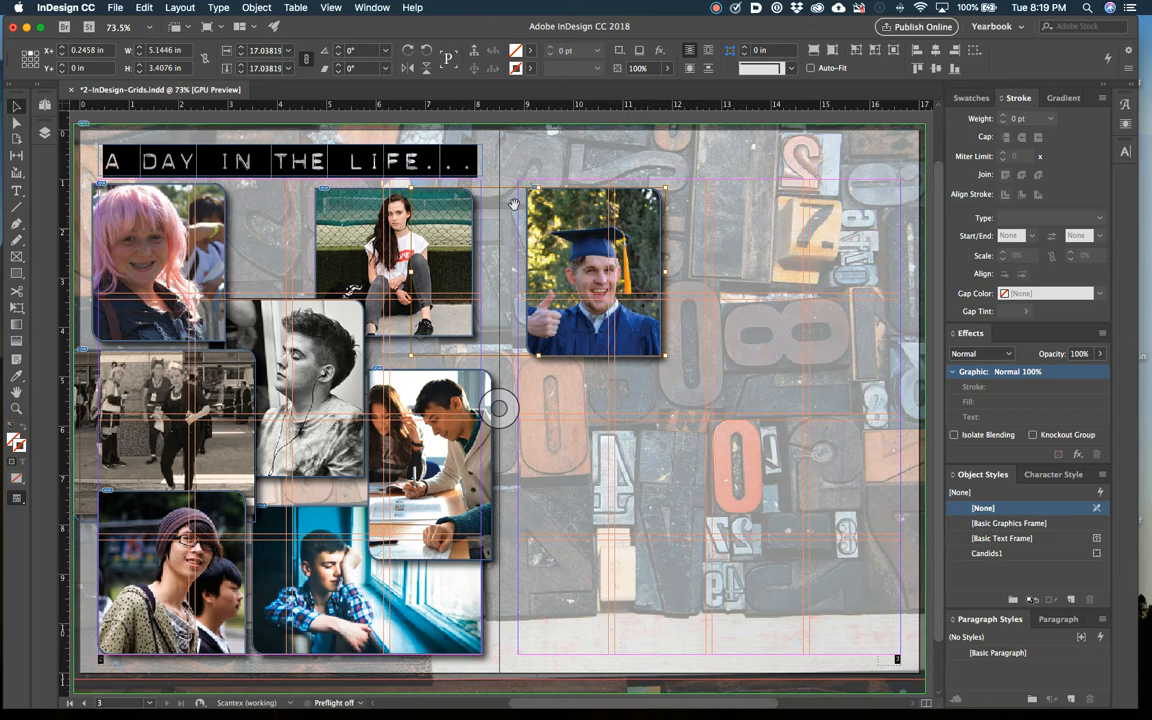
{"action": "key", "text": "Escape"}
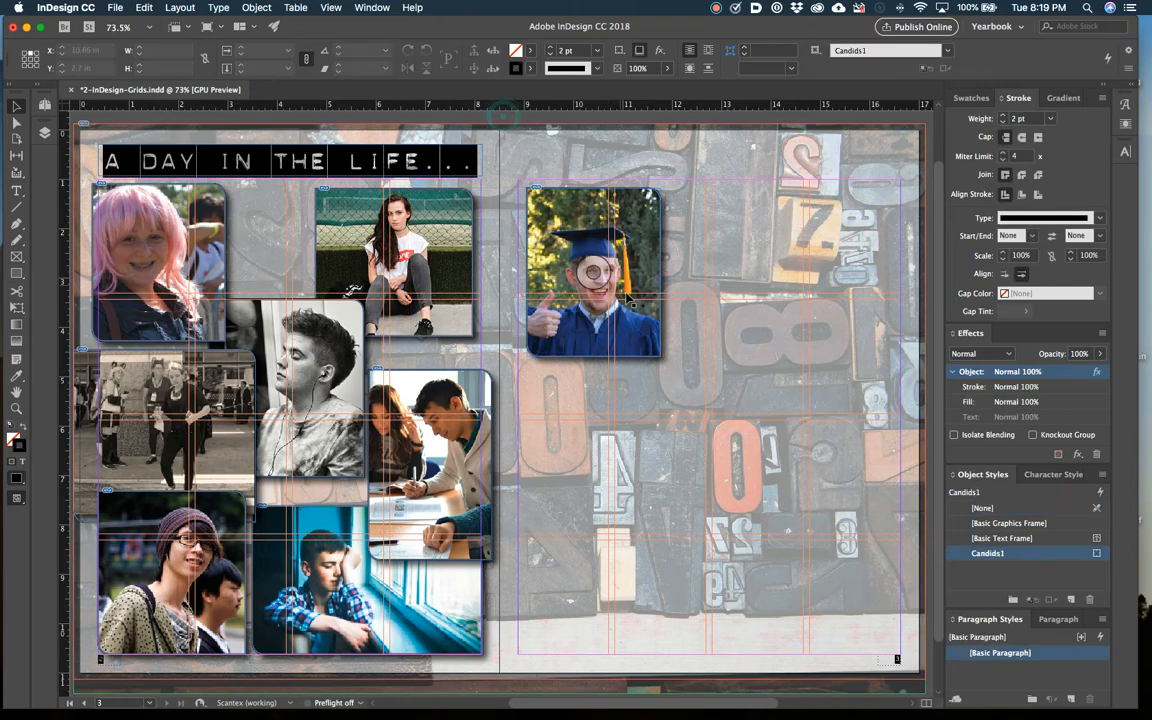
{"action": "left_click", "coordinate": [201, 119]}
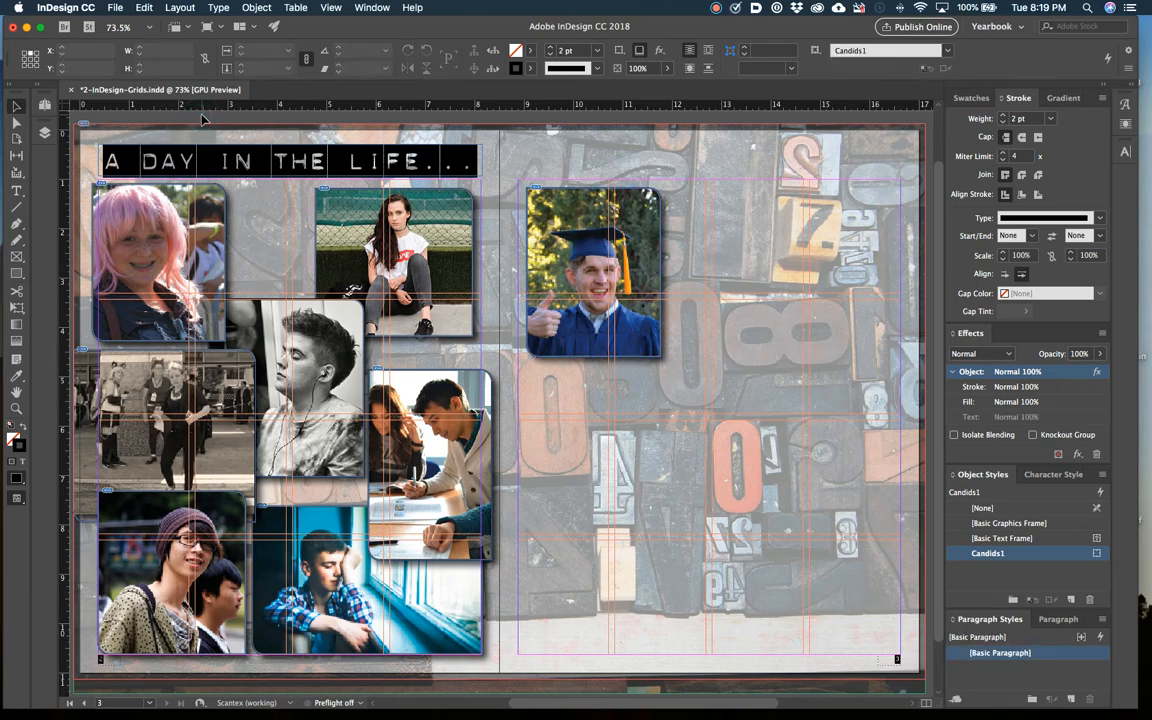
- Load seven consecutive photos from the Candids folder for placing, from man-person-people-male-garden-holland-442524 through the man-pedestrian file
{"action": "key", "text": "super+d"}
{"action": "left_click", "coordinate": [490, 183]}
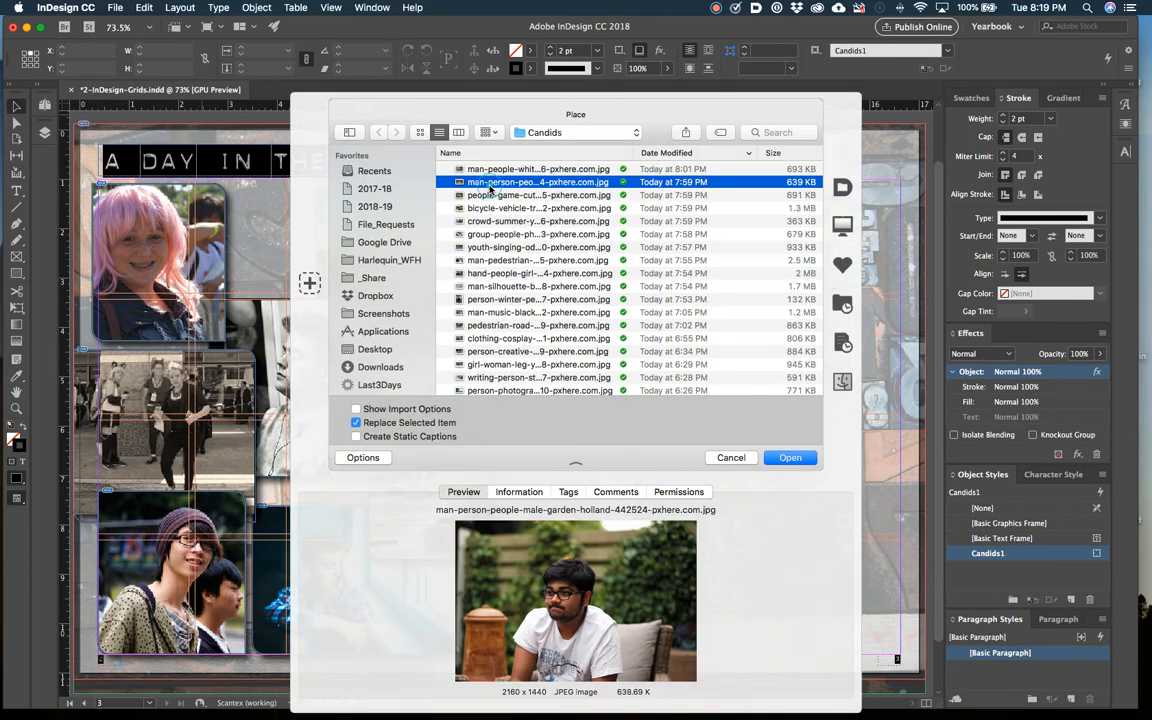
{"action": "left_click", "coordinate": [489, 260], "text": "shift"}
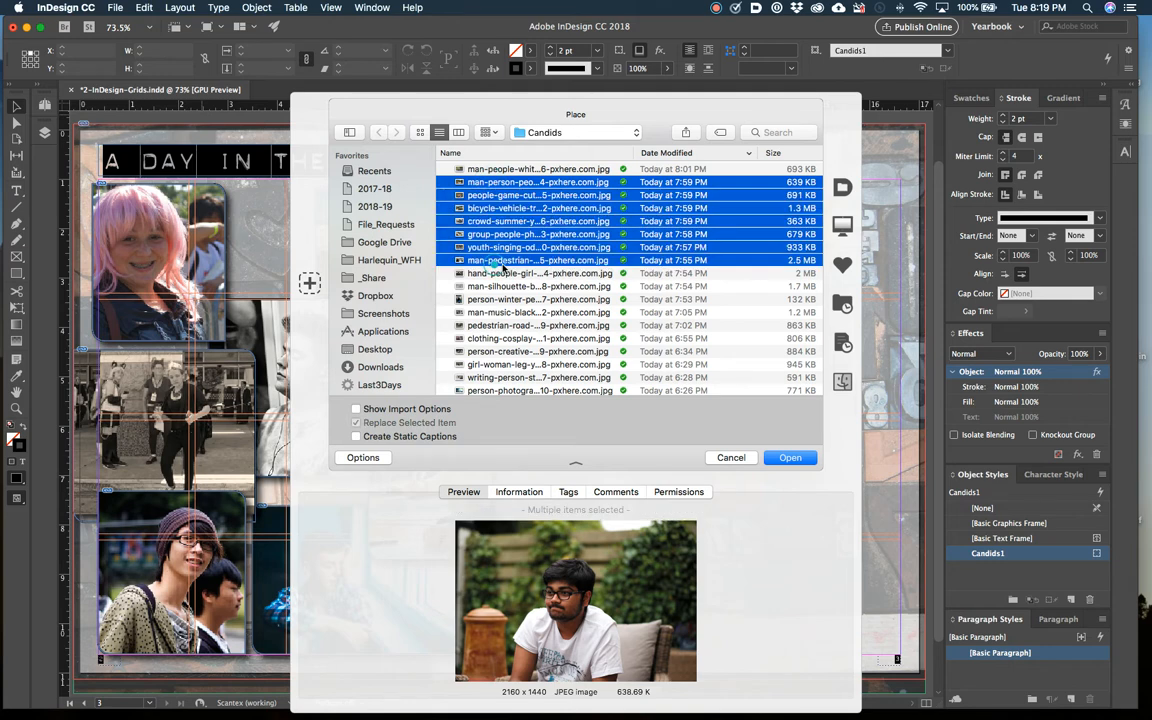
{"action": "left_click", "coordinate": [792, 459]}
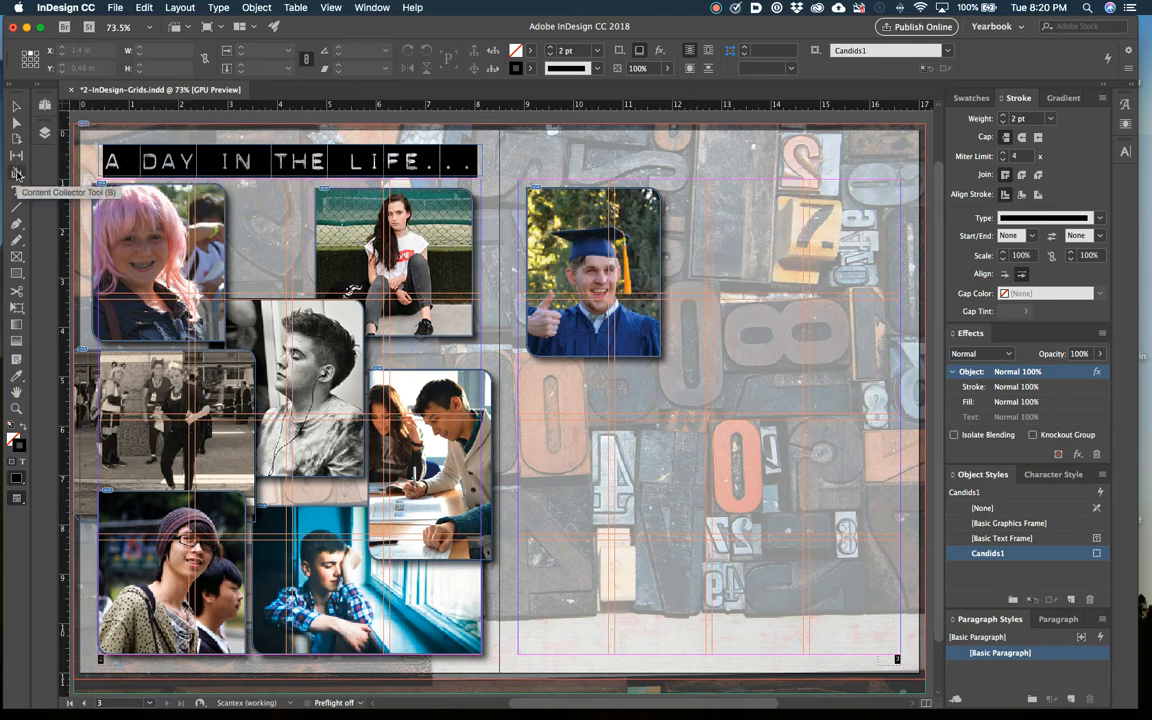
- Place the seven loaded photos around the right-hand page, making the cyclist about 3.6 by 2.7 in and the clapping mime 3 by 2 in
{"action": "left_click_drag", "start_coordinate": [697, 190], "coordinate": [874, 324]}
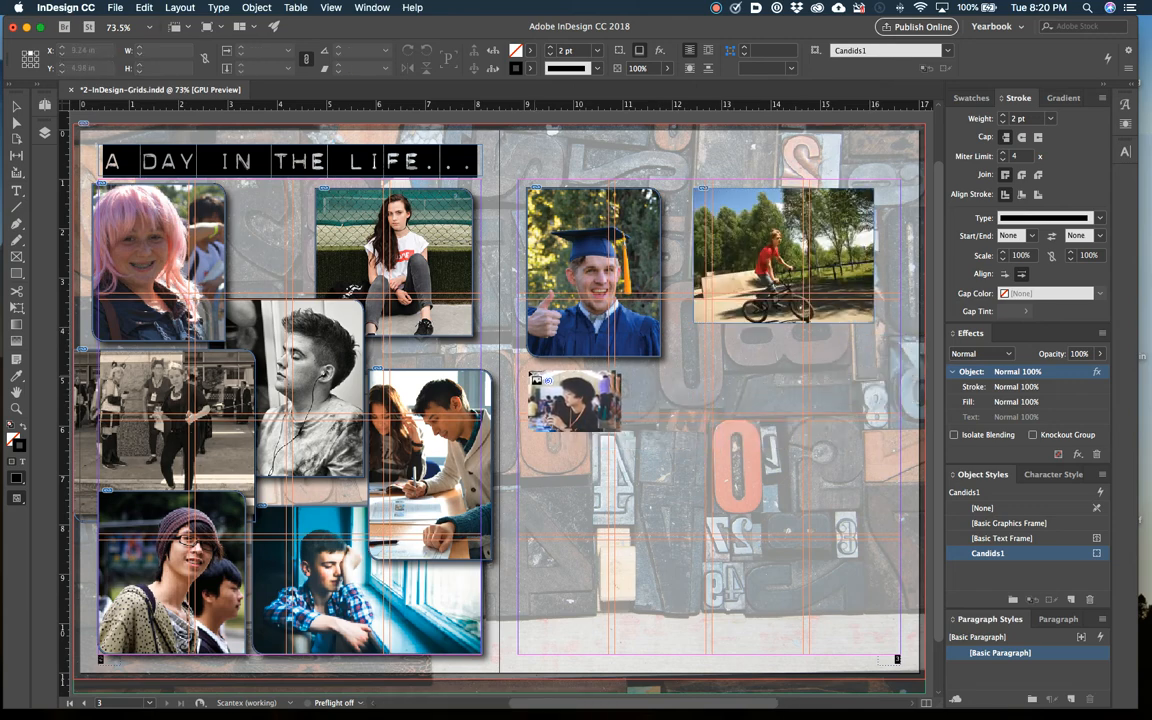
{"action": "left_click_drag", "start_coordinate": [518, 378], "coordinate": [740, 376]}
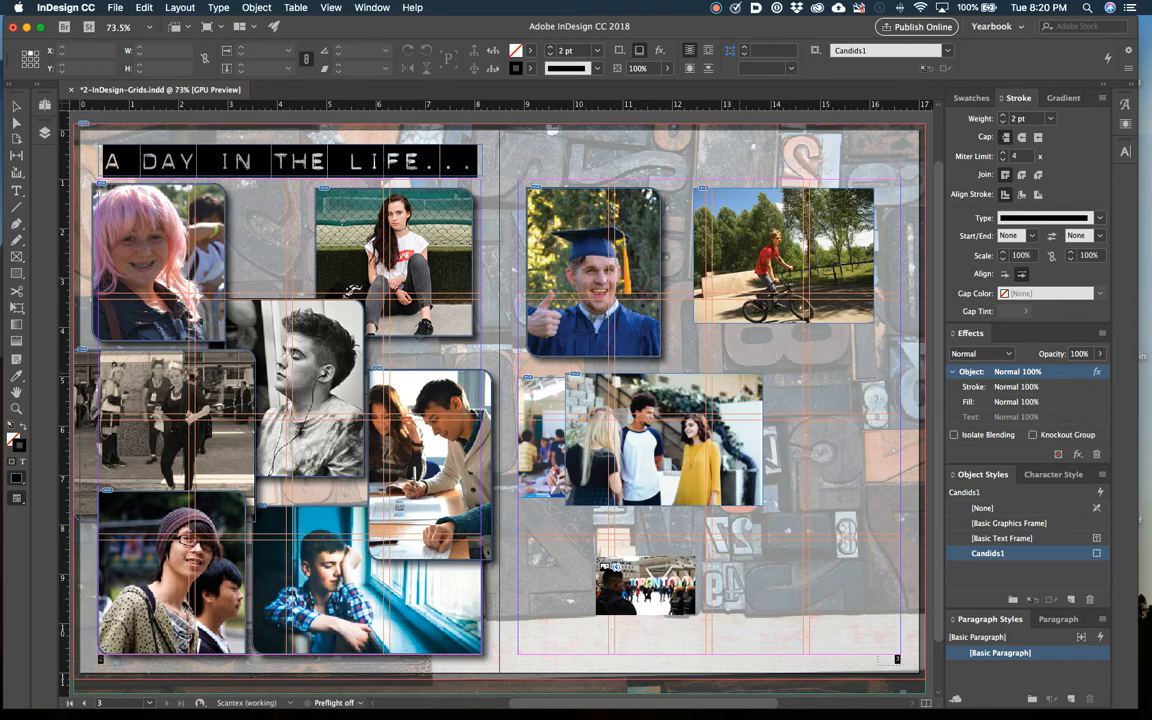
{"action": "left_click_drag", "start_coordinate": [558, 525], "coordinate": [722, 635]}
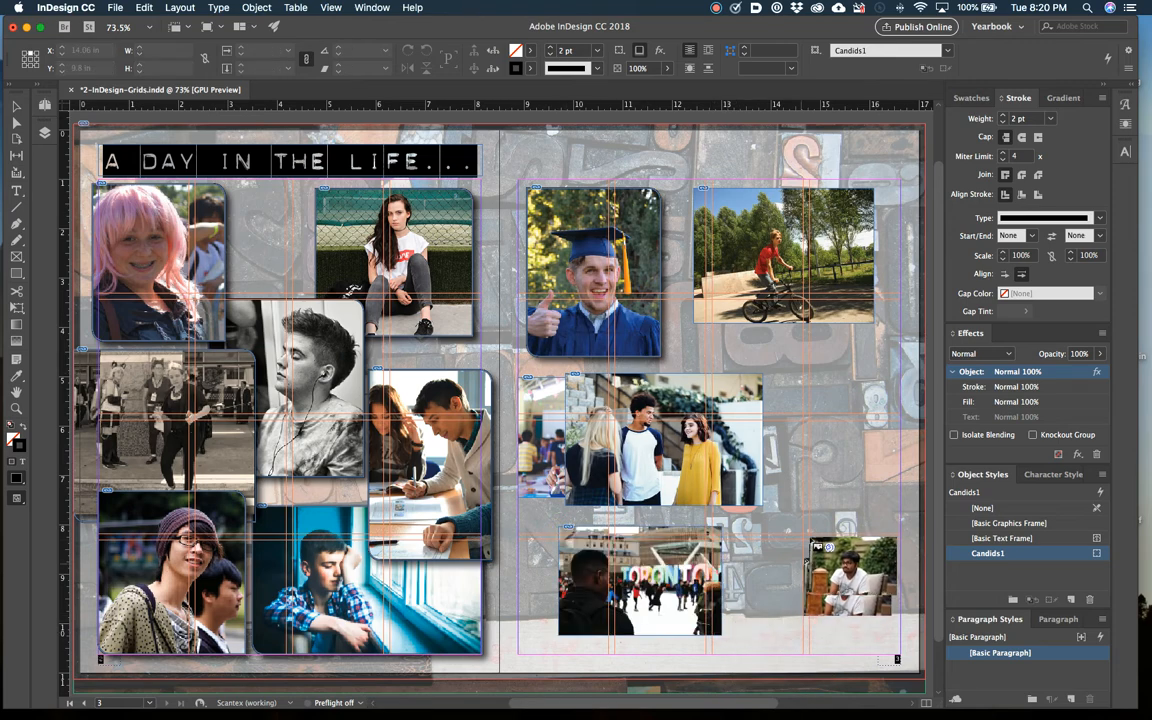
{"action": "left_click_drag", "start_coordinate": [862, 556], "coordinate": [862, 557]}
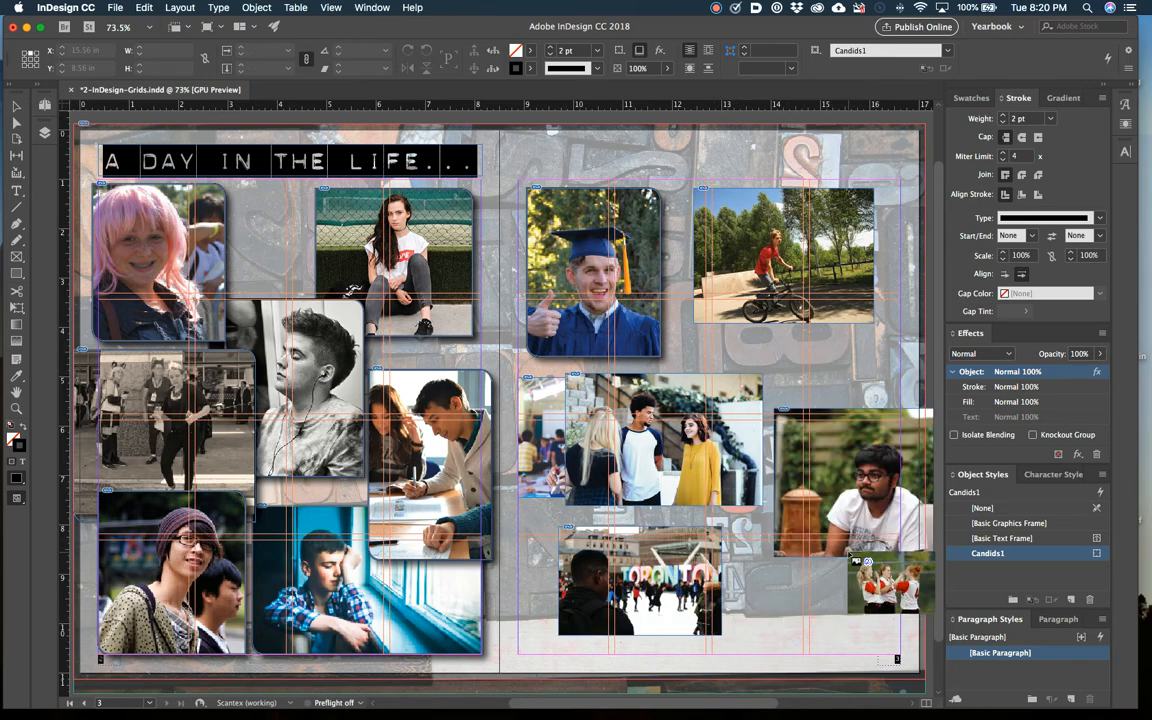
{"action": "left_click_drag", "start_coordinate": [799, 609], "coordinate": [720, 523]}
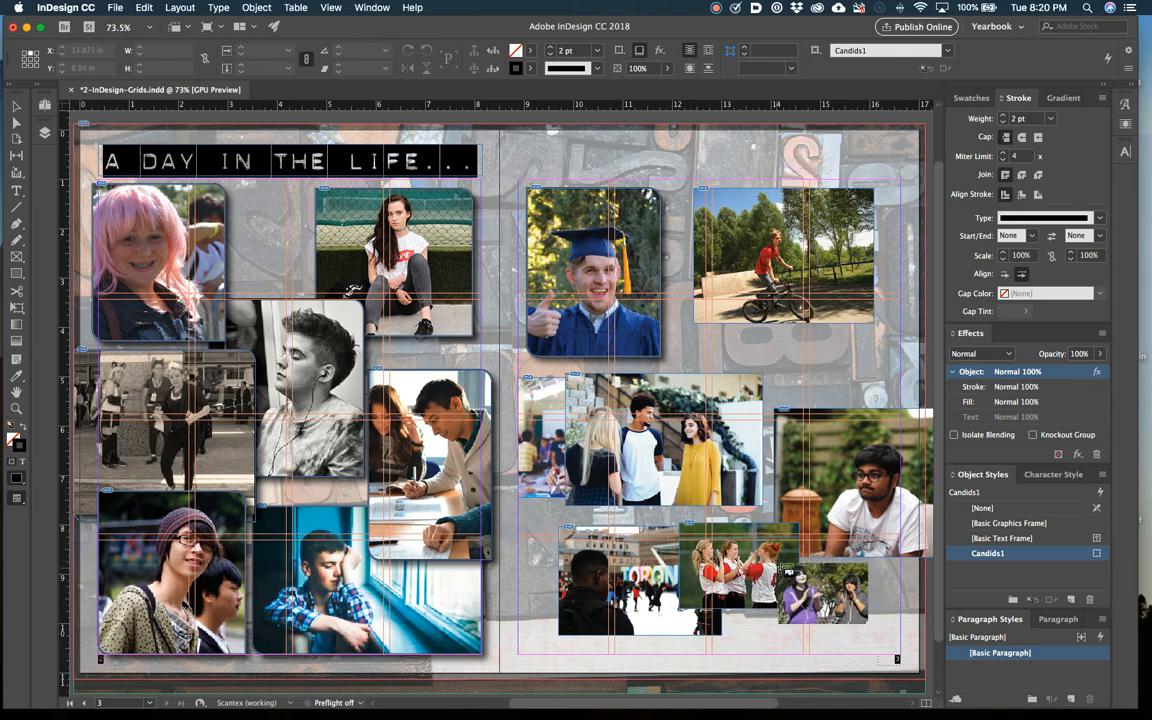
{"action": "left_click_drag", "start_coordinate": [803, 533], "coordinate": [920, 630]}
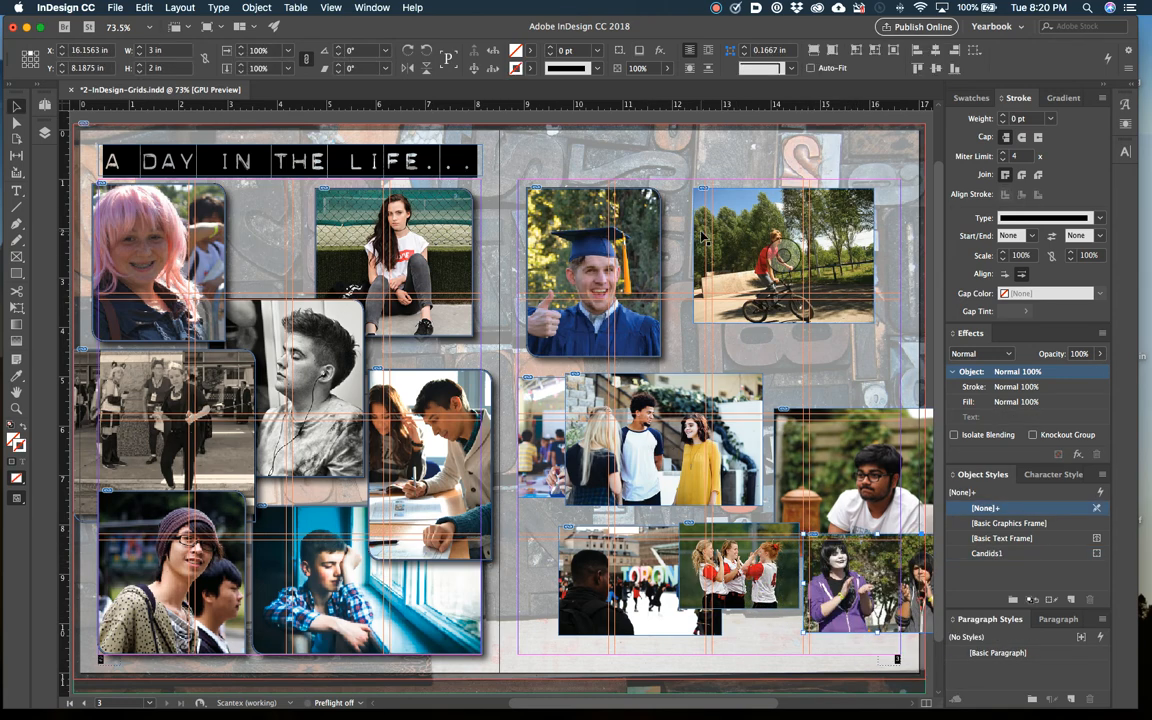
- Select all seven newly placed photos on the right-hand page and apply the Candids1 object style to them
{"action": "left_click", "coordinate": [745, 264]}
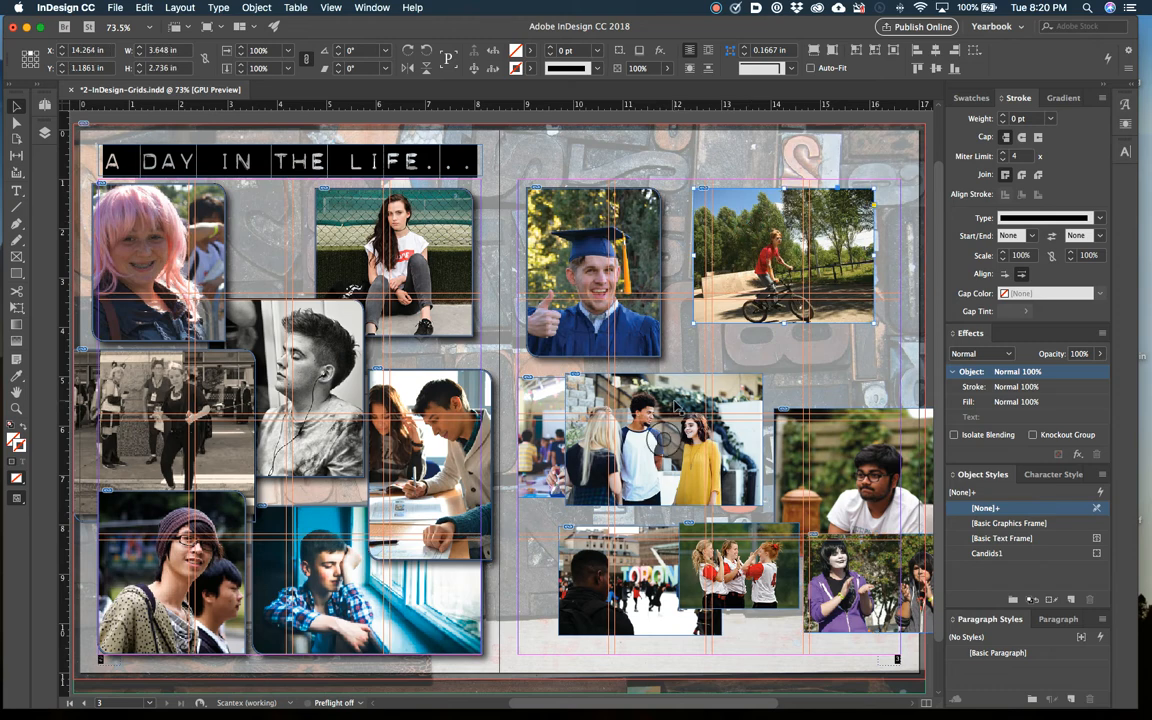
{"action": "left_click", "coordinate": [612, 380], "text": "shift"}
{"action": "left_click", "coordinate": [867, 456], "text": "shift"}
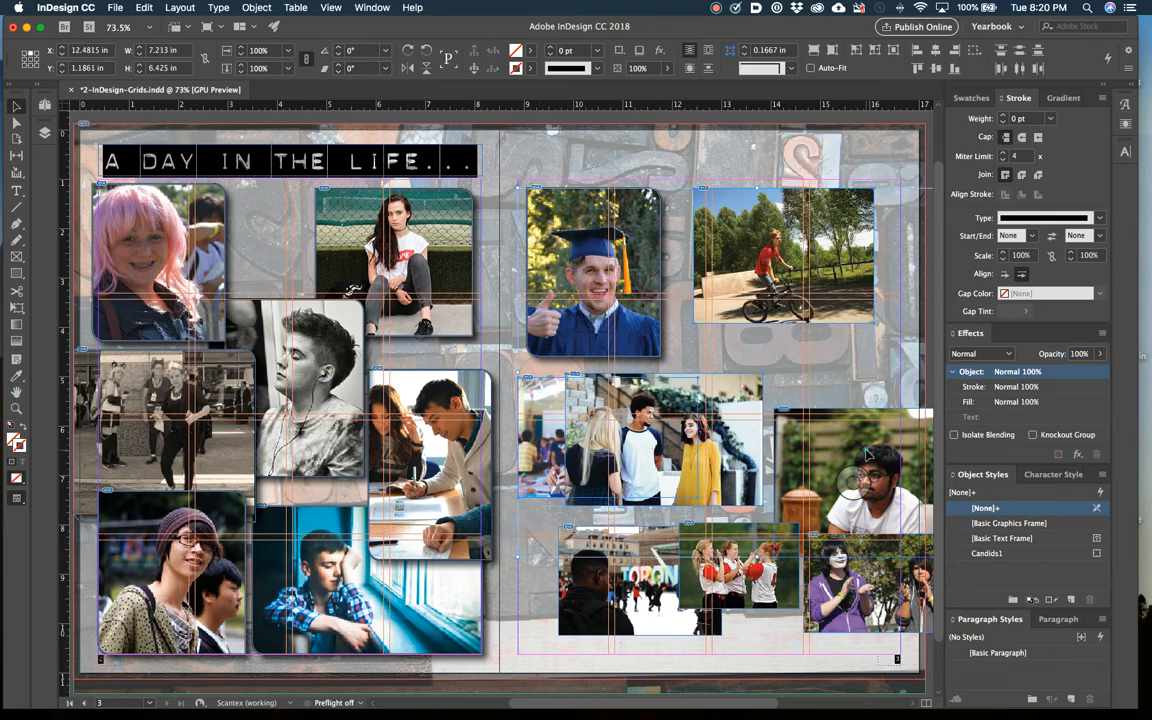
{"action": "left_click", "coordinate": [838, 582], "text": "shift"}
{"action": "left_click", "coordinate": [731, 594], "text": "shift"}
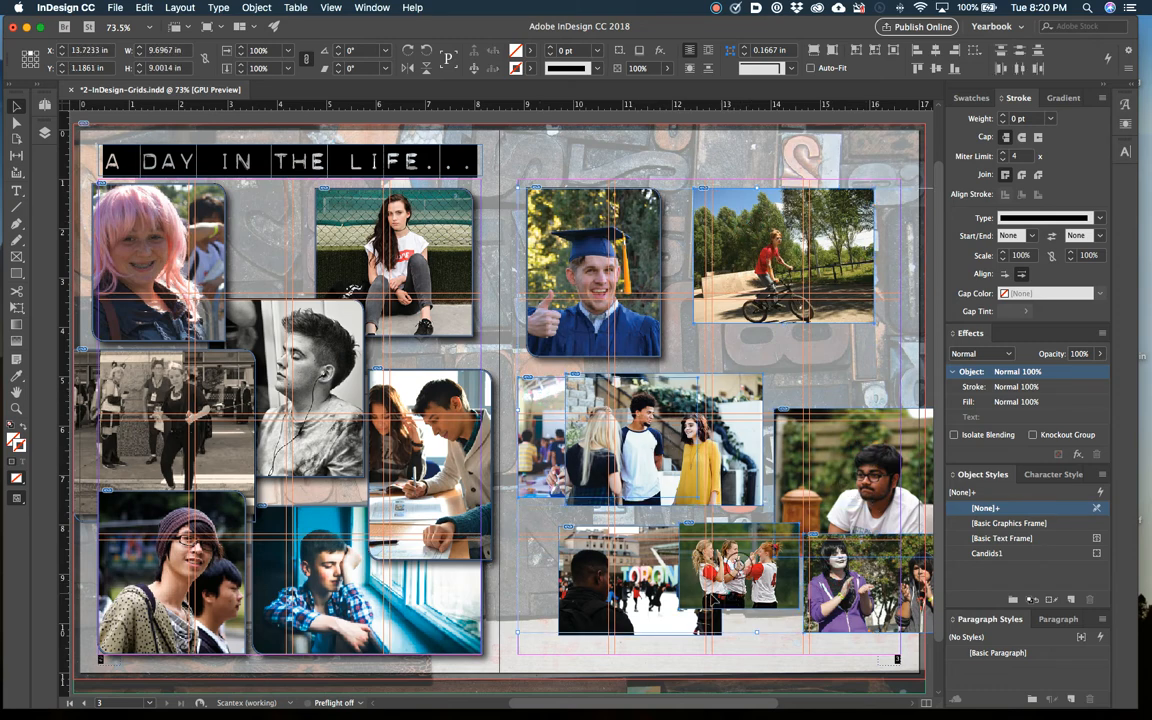
{"action": "left_click", "coordinate": [651, 596], "text": "shift"}
{"action": "left_click", "coordinate": [987, 553]}
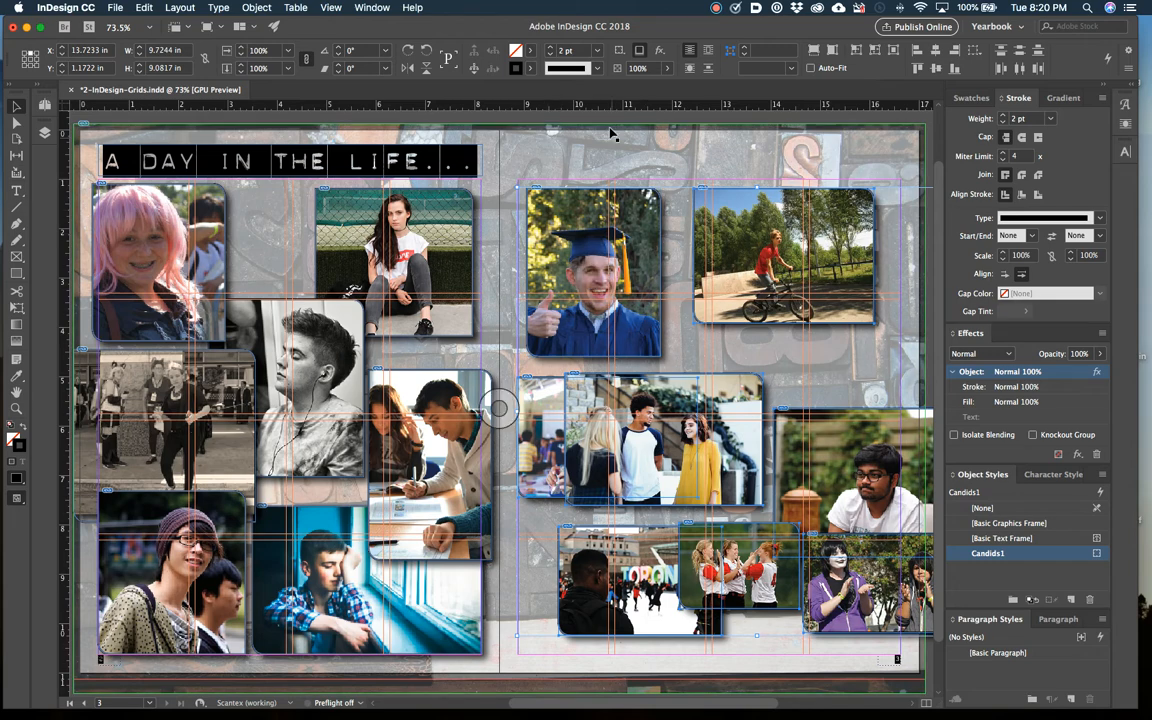
- Move the graduate to the page's top-left margin corner, the cyclist against the right margin, and the three standing friends between and below them
{"action": "left_click", "coordinate": [588, 212]}
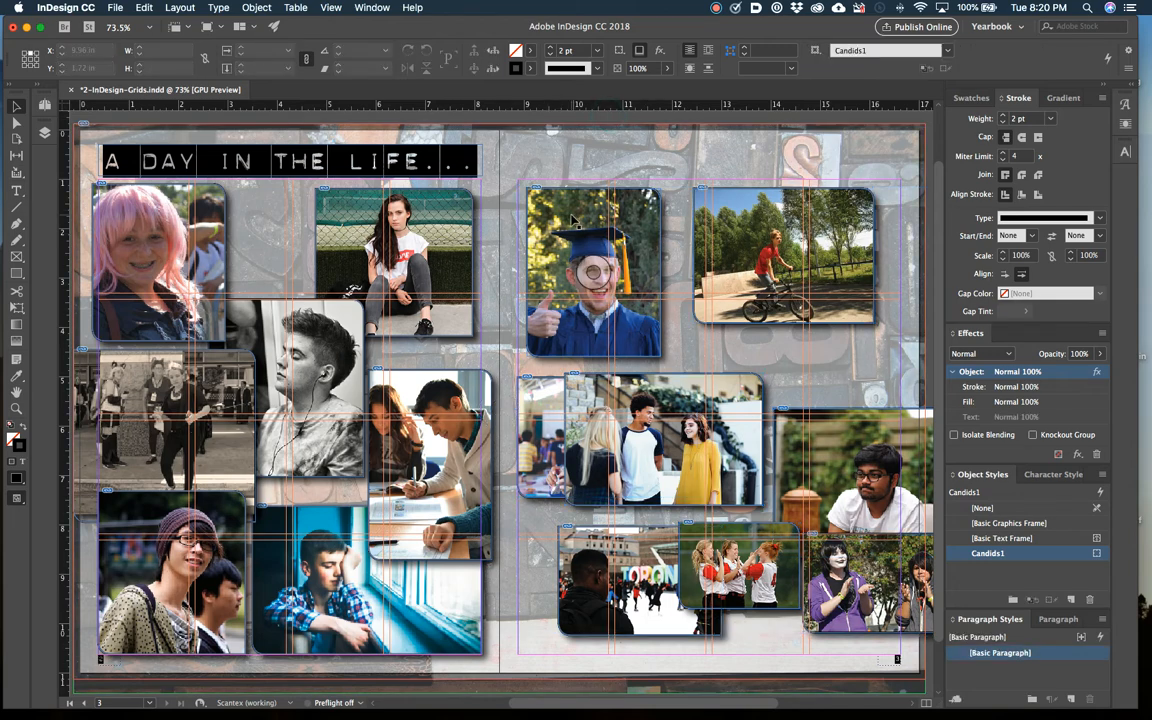
{"action": "left_click_drag", "start_coordinate": [590, 213], "coordinate": [583, 207]}
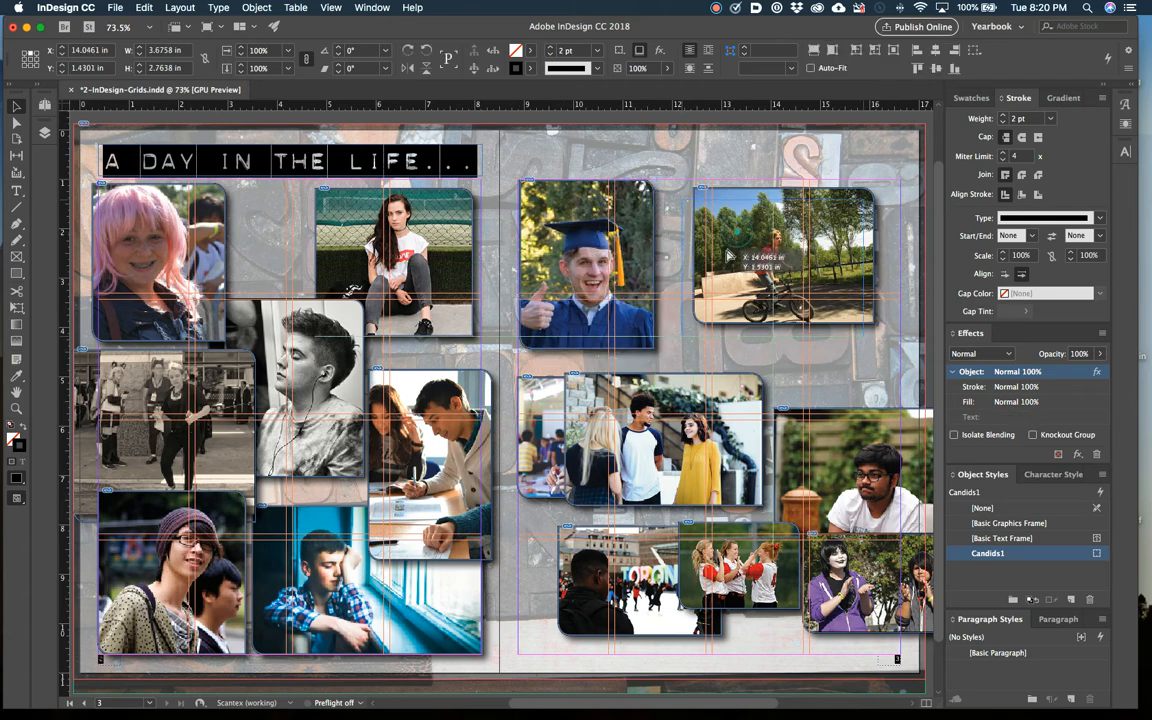
{"action": "left_click", "coordinate": [765, 240]}
{"action": "left_click_drag", "start_coordinate": [765, 240], "coordinate": [790, 235]}
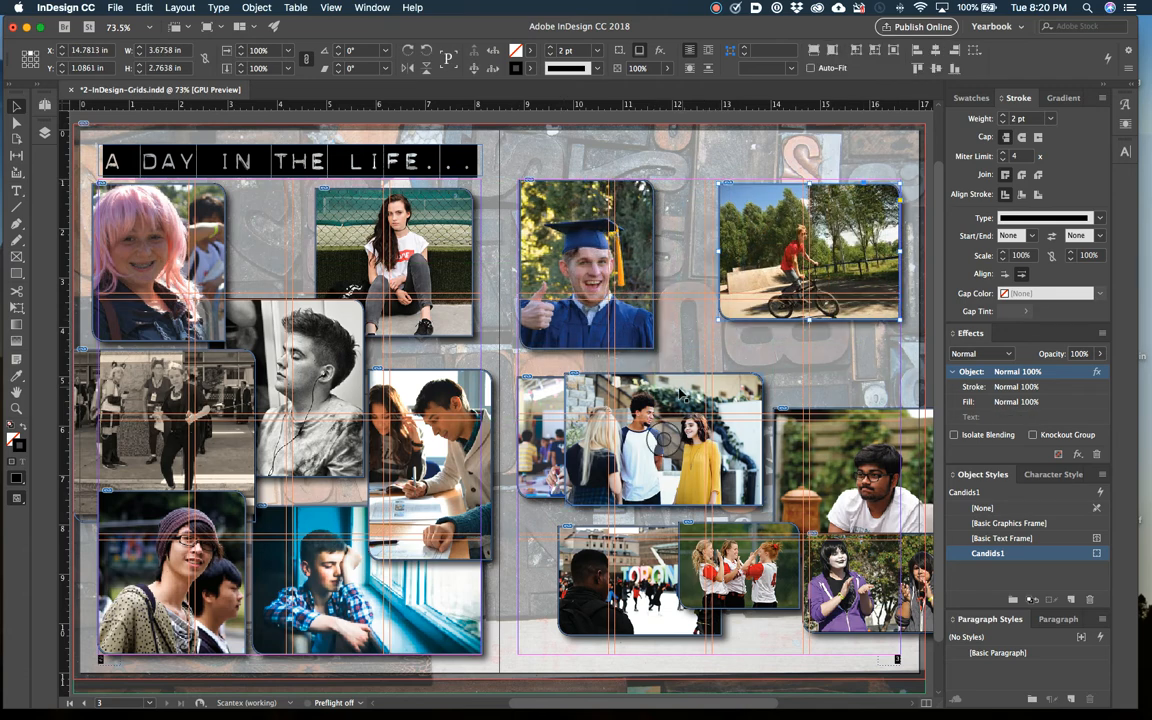
{"action": "left_click_drag", "start_coordinate": [723, 331], "coordinate": [727, 326]}
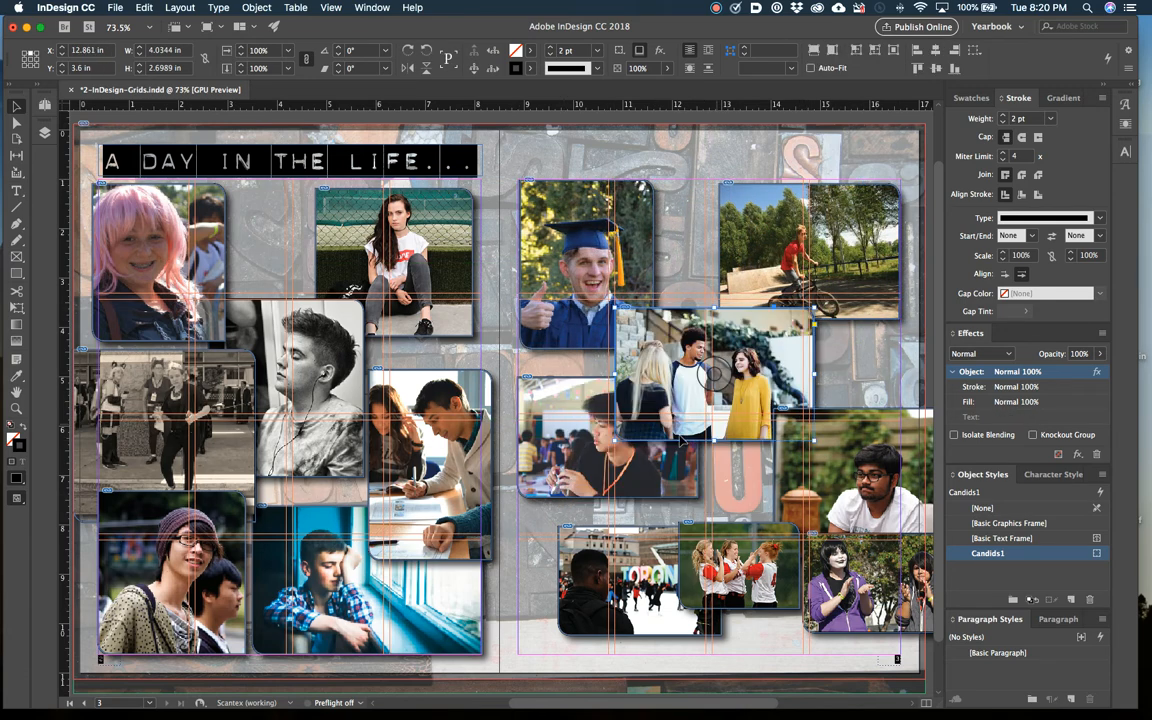
- Crop the necklace-wearing boy's photo to about 2.9 in wide at the left margin, and move the Toronto photo to the bottom-left margin corner
{"action": "left_click_drag", "start_coordinate": [637, 480], "coordinate": [620, 500]}
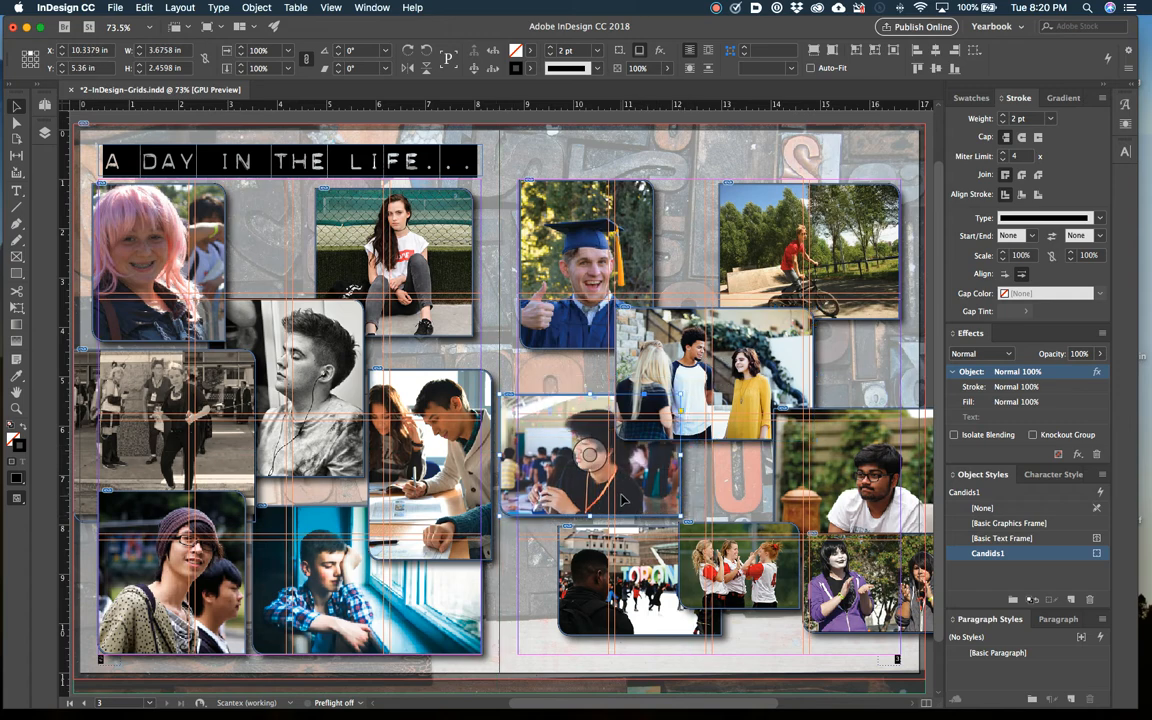
{"action": "left_click_drag", "start_coordinate": [501, 427], "coordinate": [537, 427]}
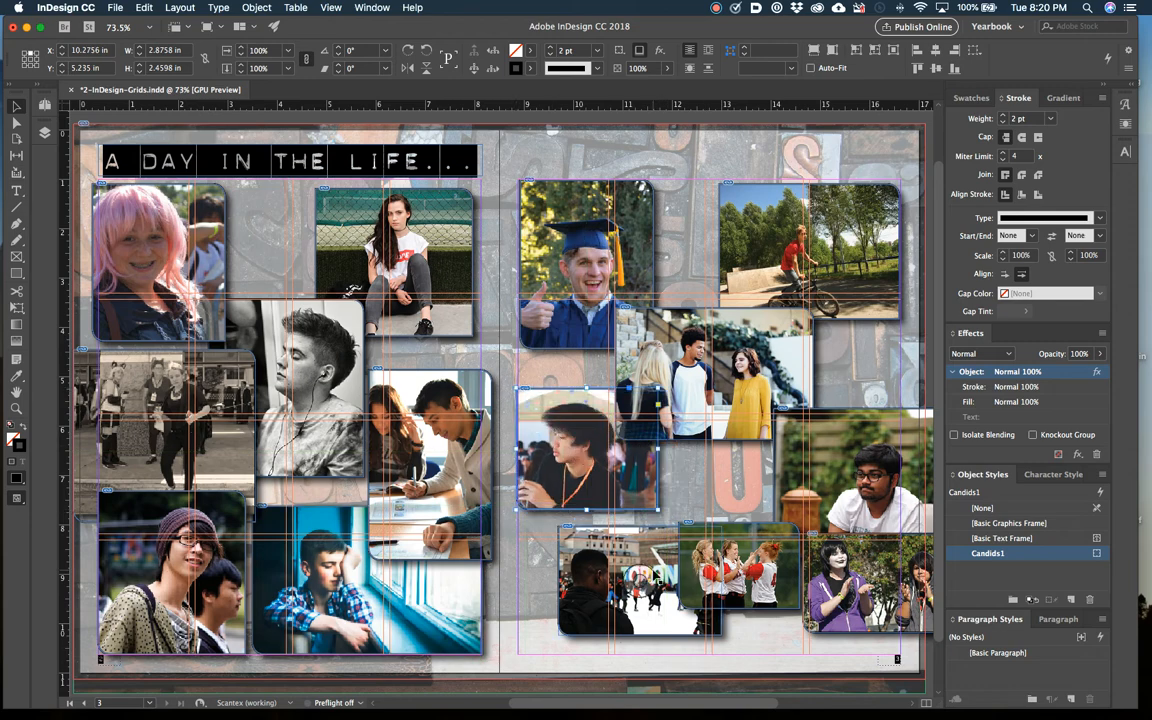
{"action": "left_click_drag", "start_coordinate": [655, 578], "coordinate": [646, 608]}
- Crop the outer side of the photo of the man in glasses so its frame is about 3.3 in wide
{"action": "scroll", "coordinate": [785, 515], "scroll_direction": "right", "scroll_amount": 5}
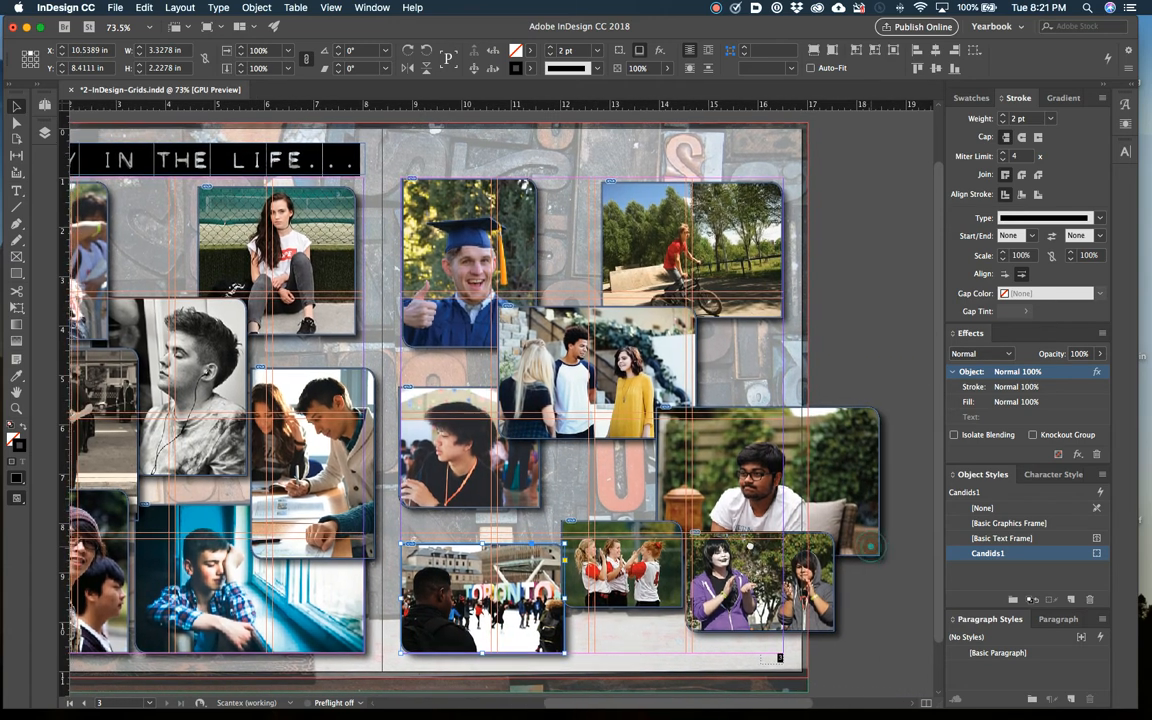
{"action": "left_click_drag", "start_coordinate": [744, 480], "coordinate": [719, 478]}
{"action": "key", "text": "super+z"}
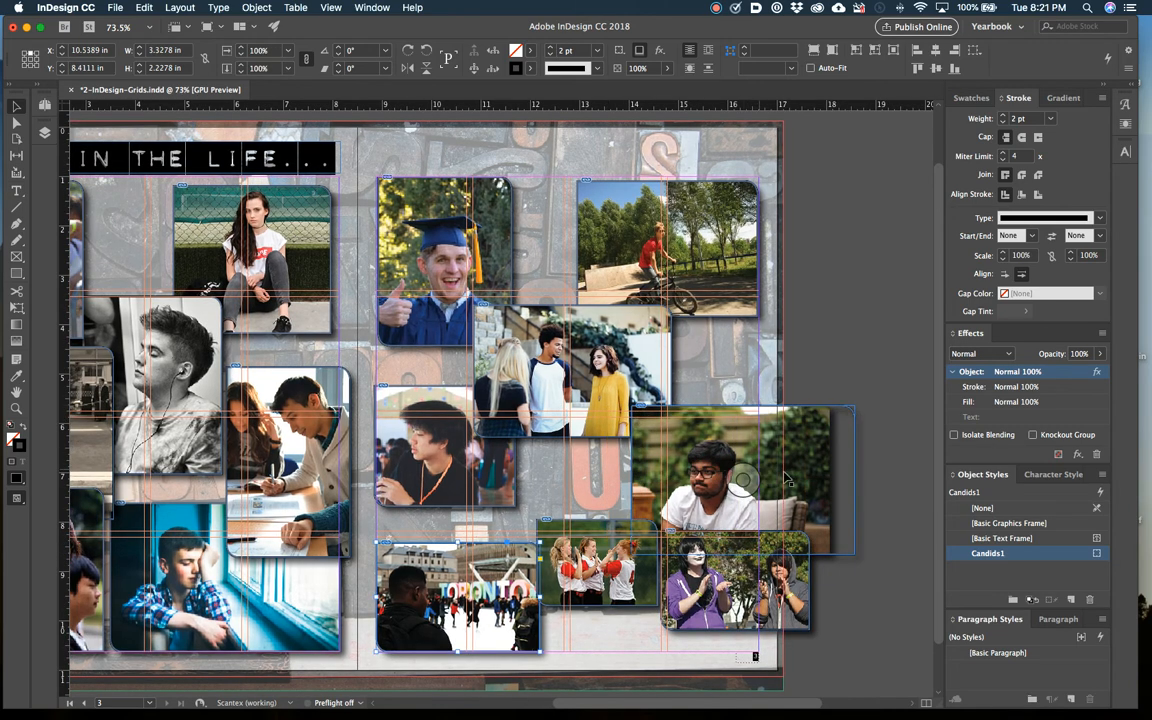
{"action": "left_click", "coordinate": [855, 480]}
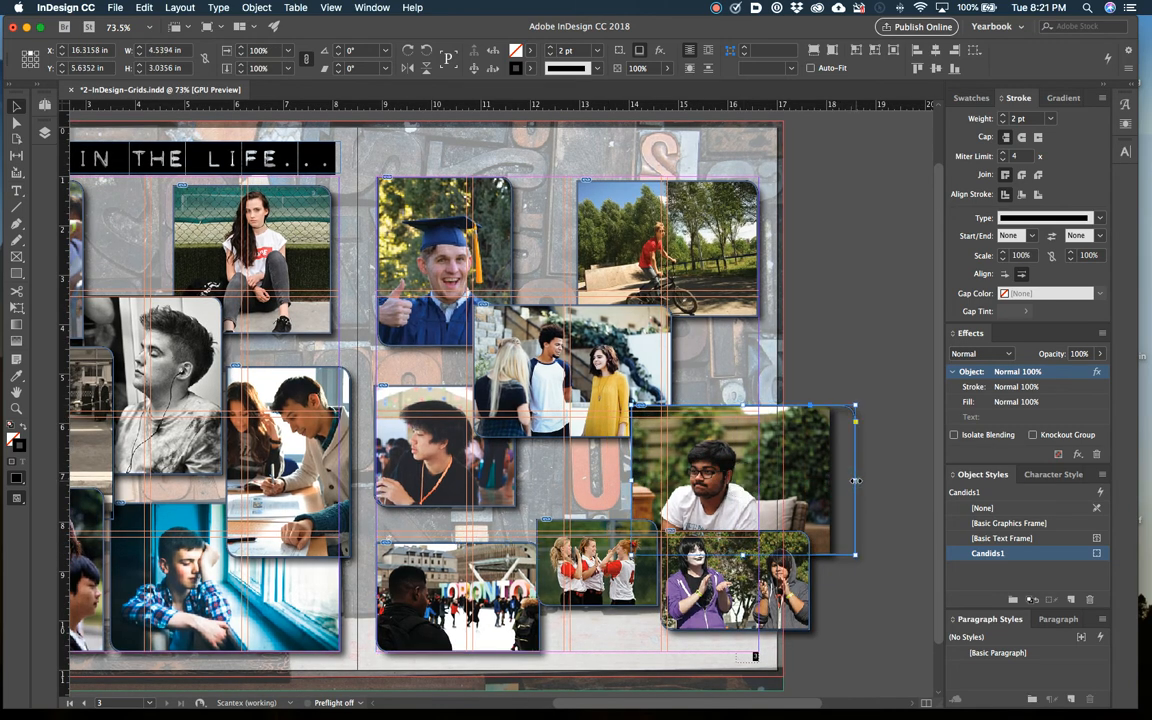
{"action": "left_click_drag", "start_coordinate": [855, 480], "coordinate": [782, 480]}
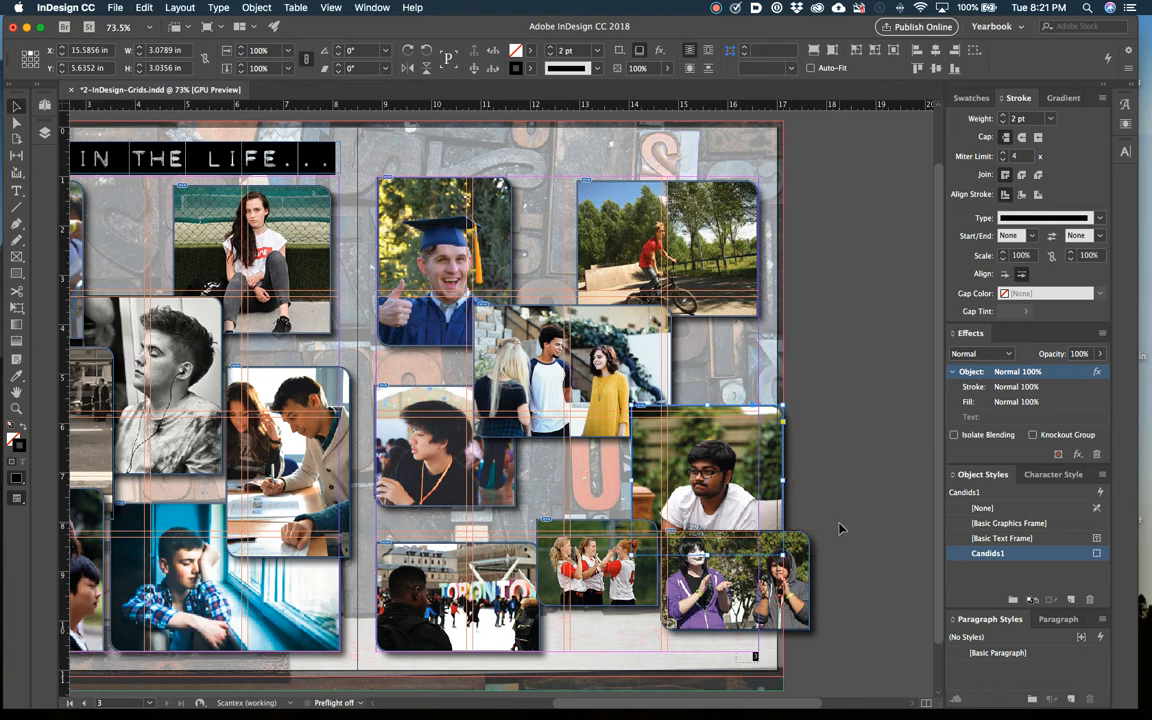
{"action": "left_click", "coordinate": [840, 521]}
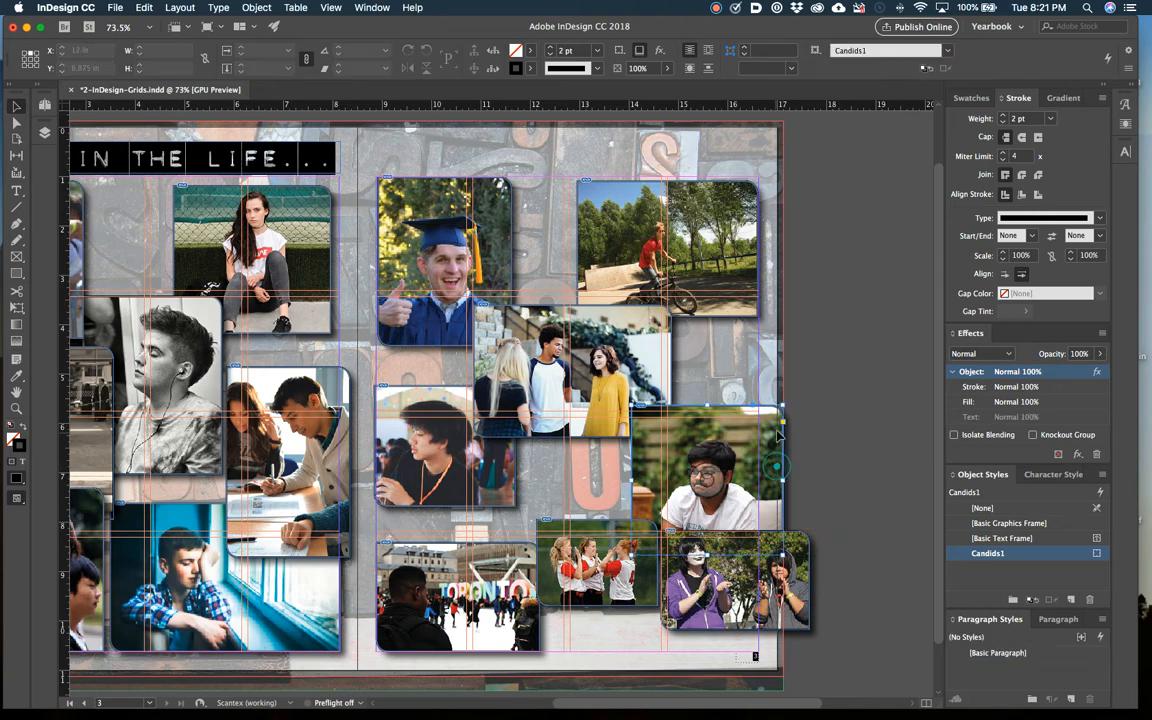
{"action": "left_click", "coordinate": [702, 420]}
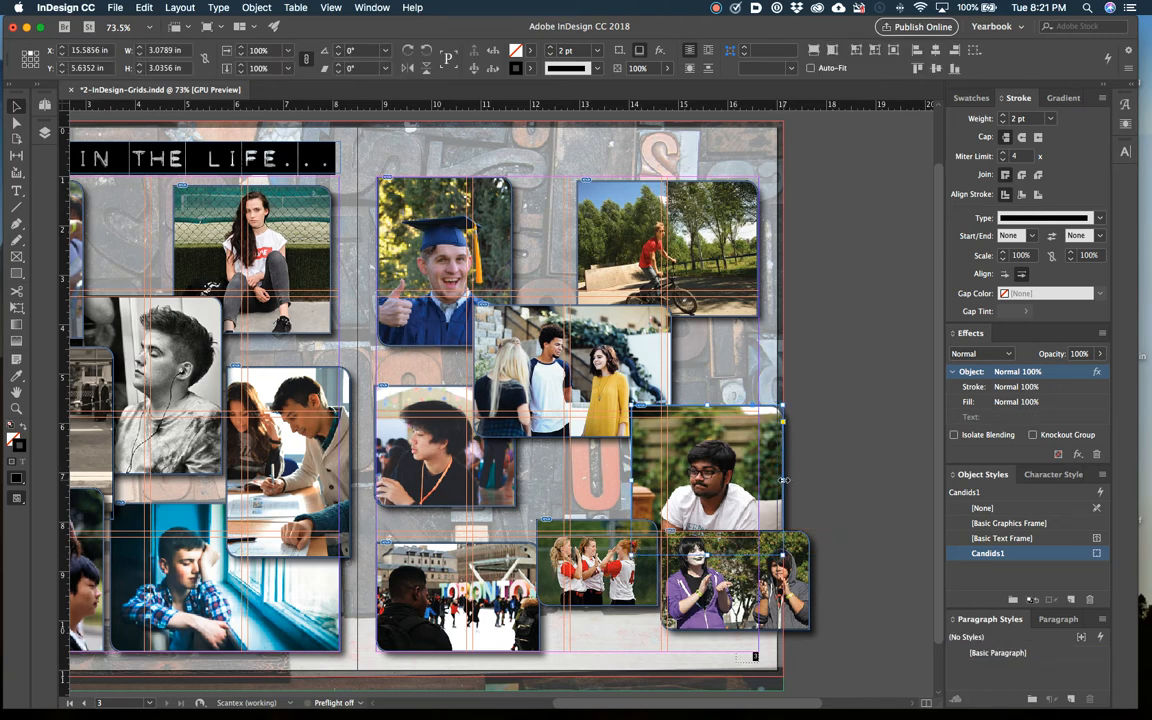
{"action": "left_click_drag", "start_coordinate": [785, 480], "coordinate": [796, 480]}
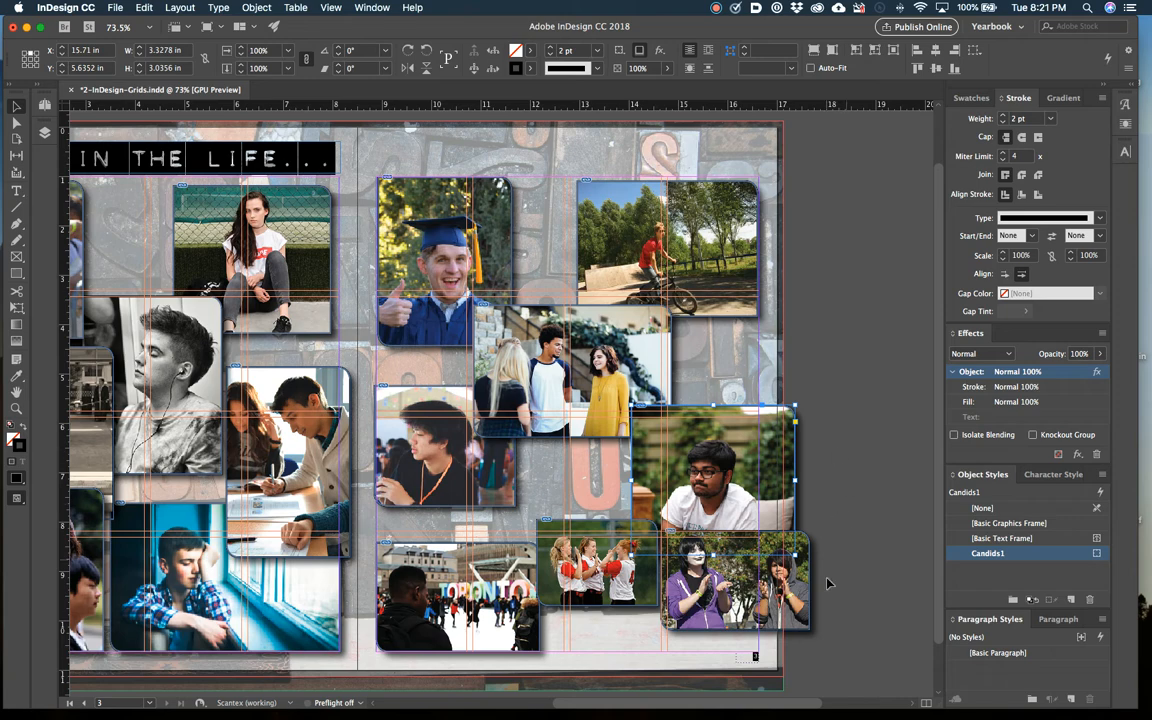
- Move the purple-hoodie pair's photo to the page's bottom-right margin corner and the three girls' photo between the necklace-wearing boy and the man in glasses
{"action": "left_click_drag", "start_coordinate": [779, 597], "coordinate": [751, 619]}
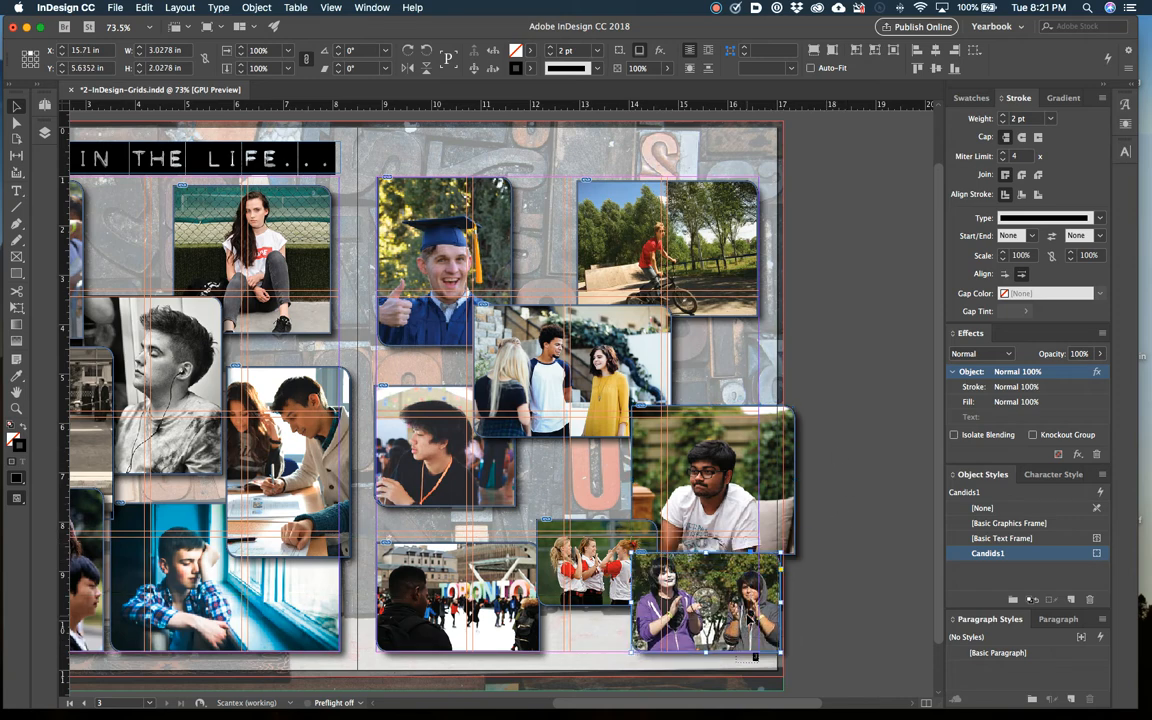
{"action": "left_click_drag", "start_coordinate": [592, 560], "coordinate": [571, 505]}
{"action": "left_click", "coordinate": [835, 392]}
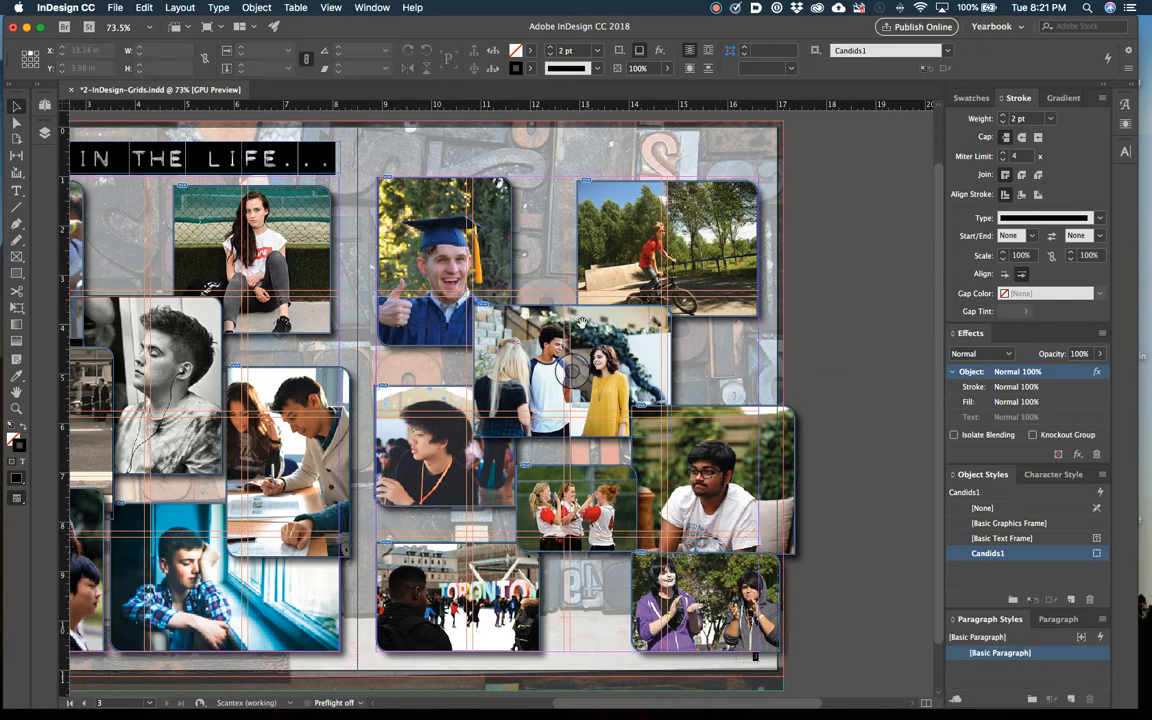
- Duplicate the "A DAY IN THE LIFE..." headline frame to the same height above the right-hand page's photos
{"action": "scroll", "coordinate": [830, 388], "scroll_direction": "left", "scroll_amount": 5}
{"action": "scroll", "coordinate": [664, 328], "scroll_direction": "left", "scroll_amount": 3}
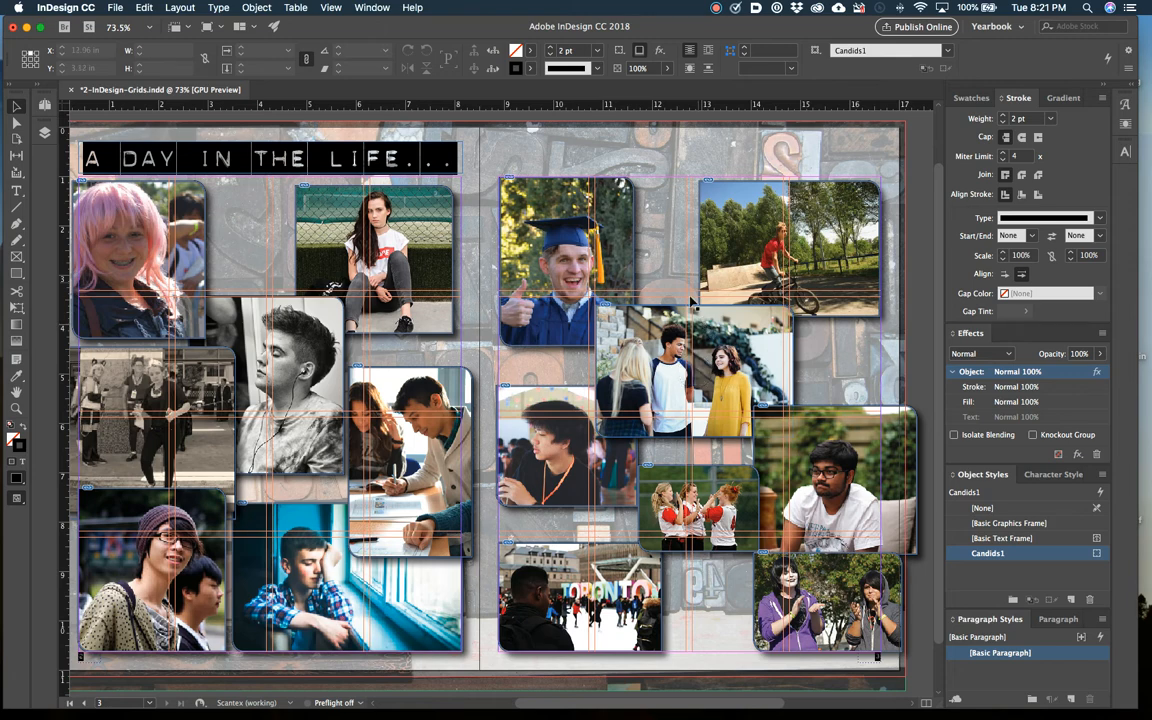
{"action": "left_click", "coordinate": [387, 150]}
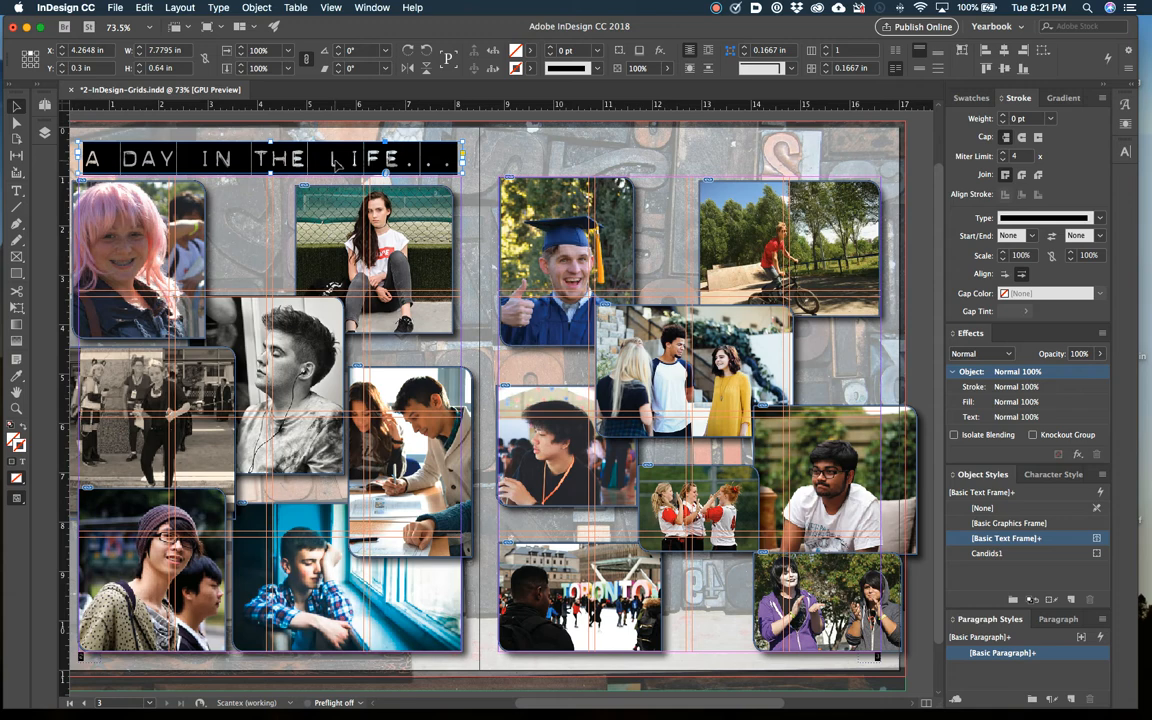
{"action": "left_click_drag", "start_coordinate": [338, 165], "coordinate": [756, 172]}
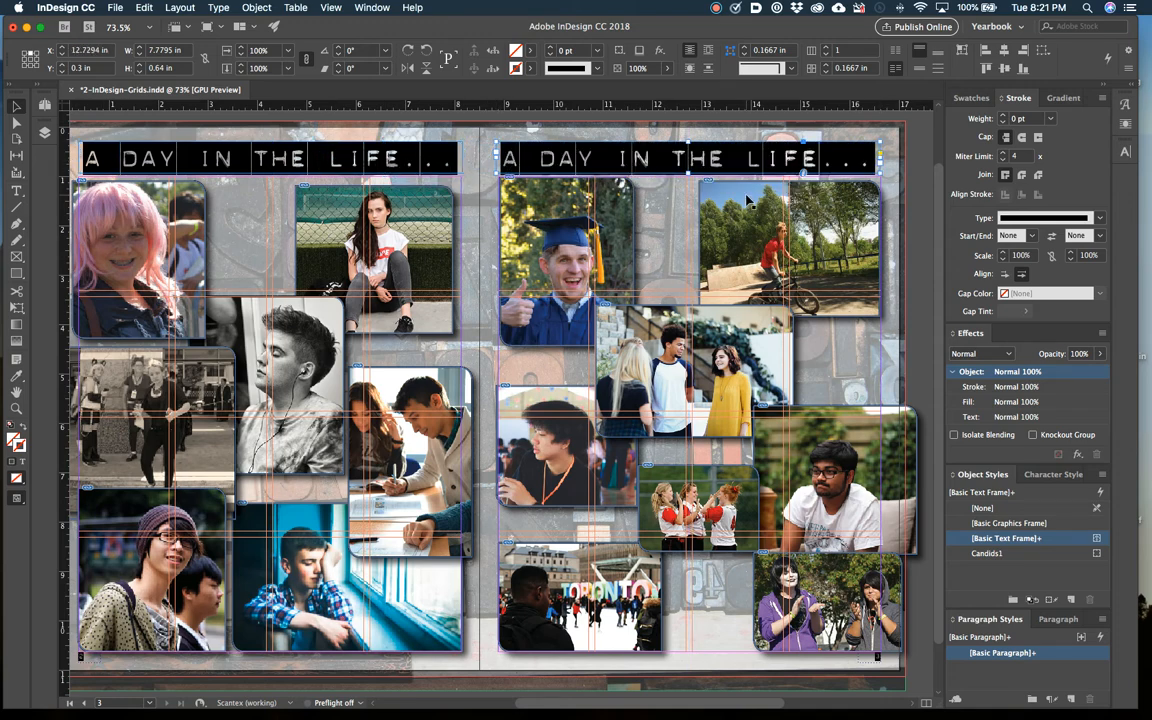
- Replace the text of the right-hand page's headline with "THE NEXT DAY..."
{"action": "double_click", "coordinate": [722, 160]}
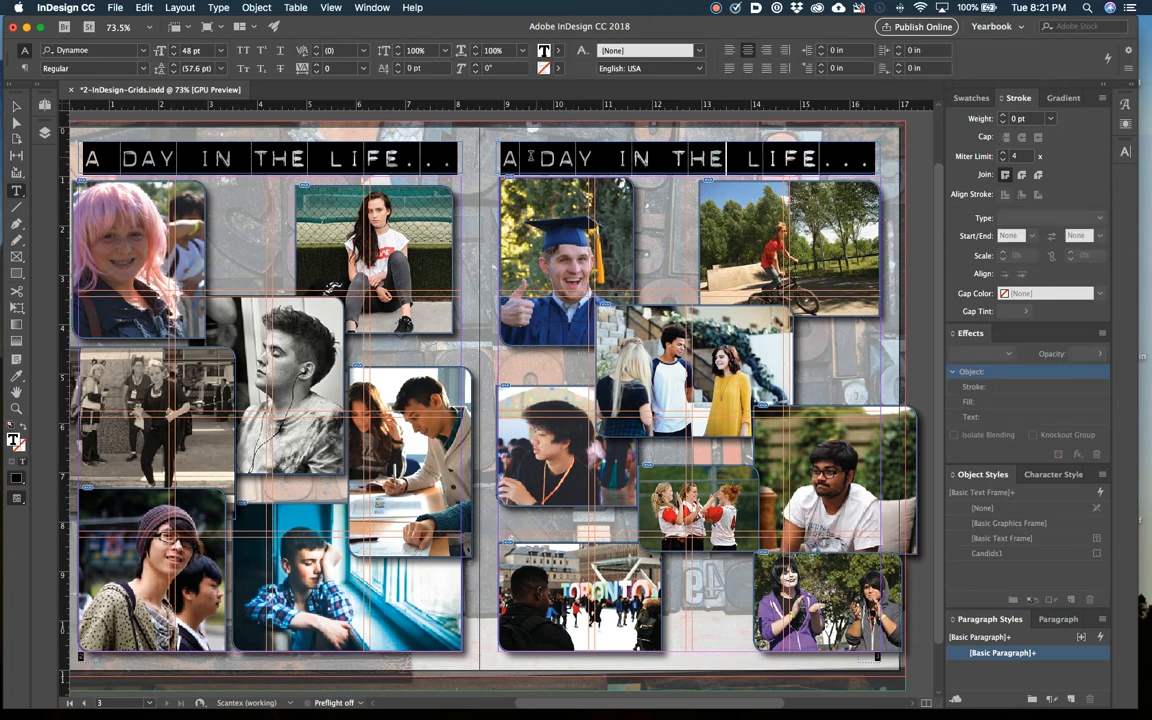
{"action": "left_click_drag", "start_coordinate": [504, 157], "coordinate": [867, 163]}
{"action": "type", "text": "T"}
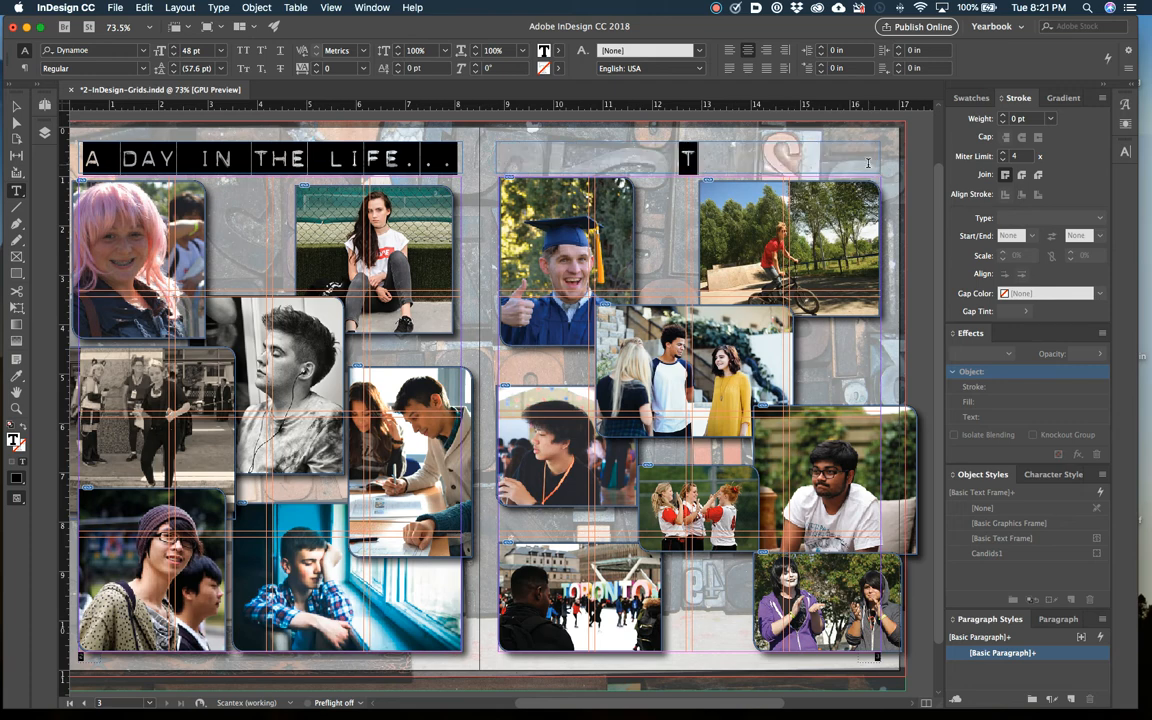
{"action": "type", "text": "HE NEXT DA"}
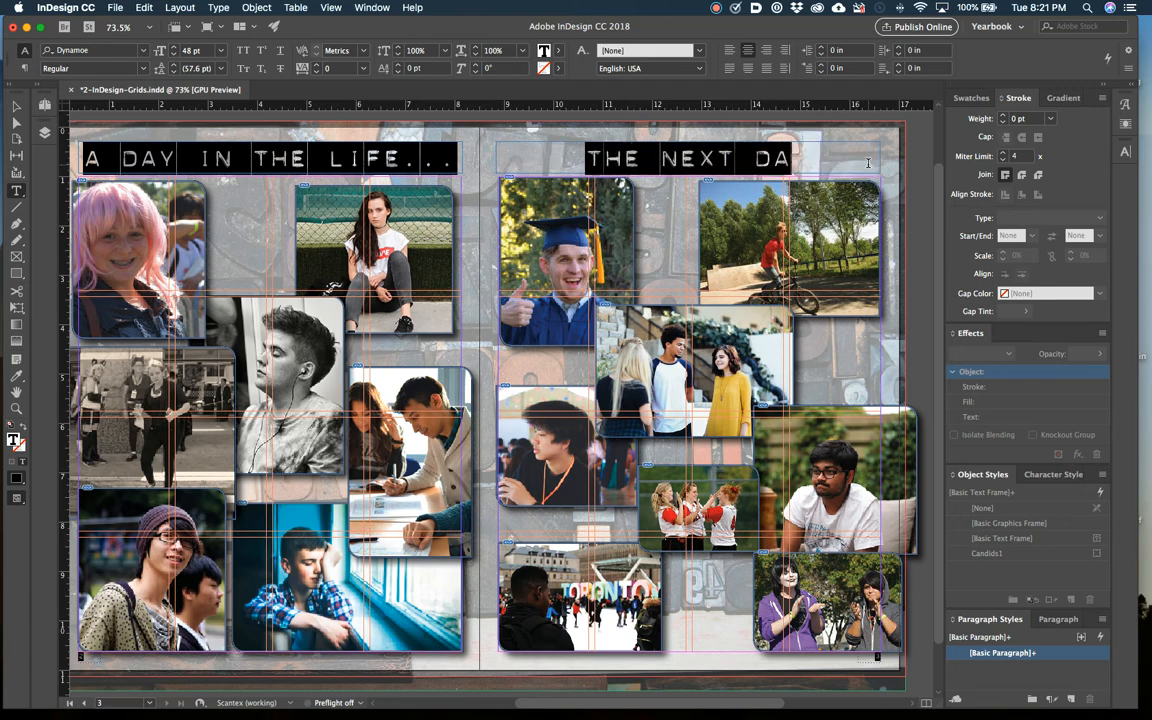
{"action": "type", "text": "Y..."}
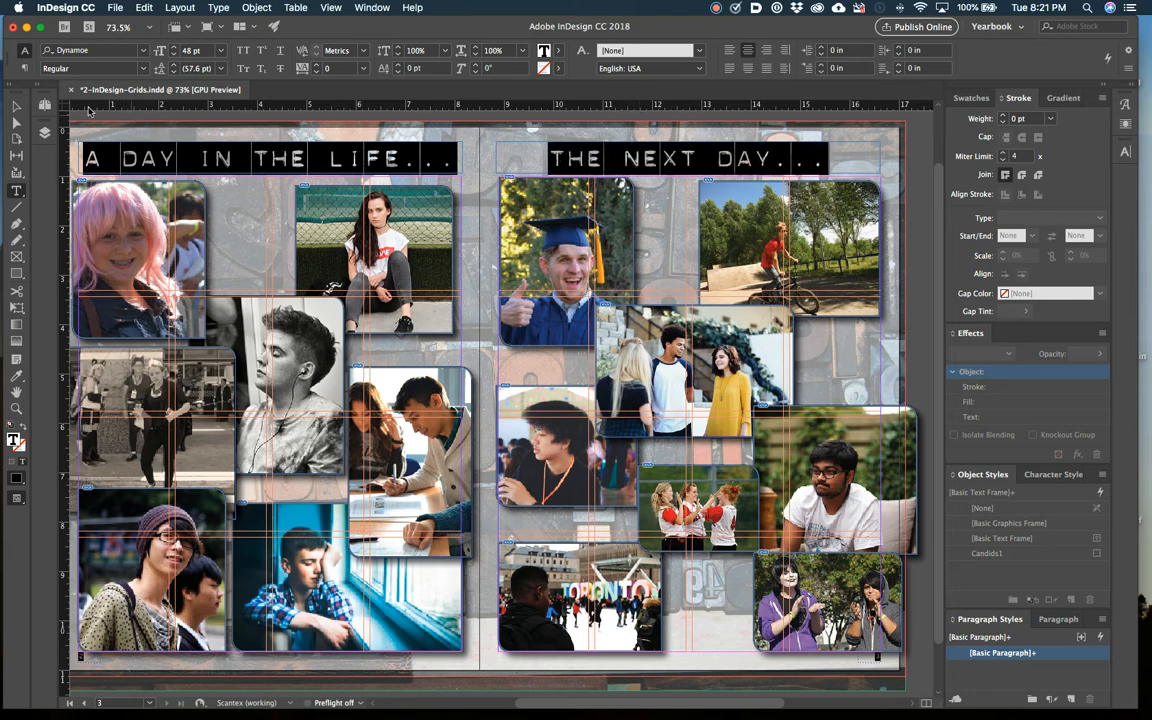
{"action": "left_click", "coordinate": [17, 106]}
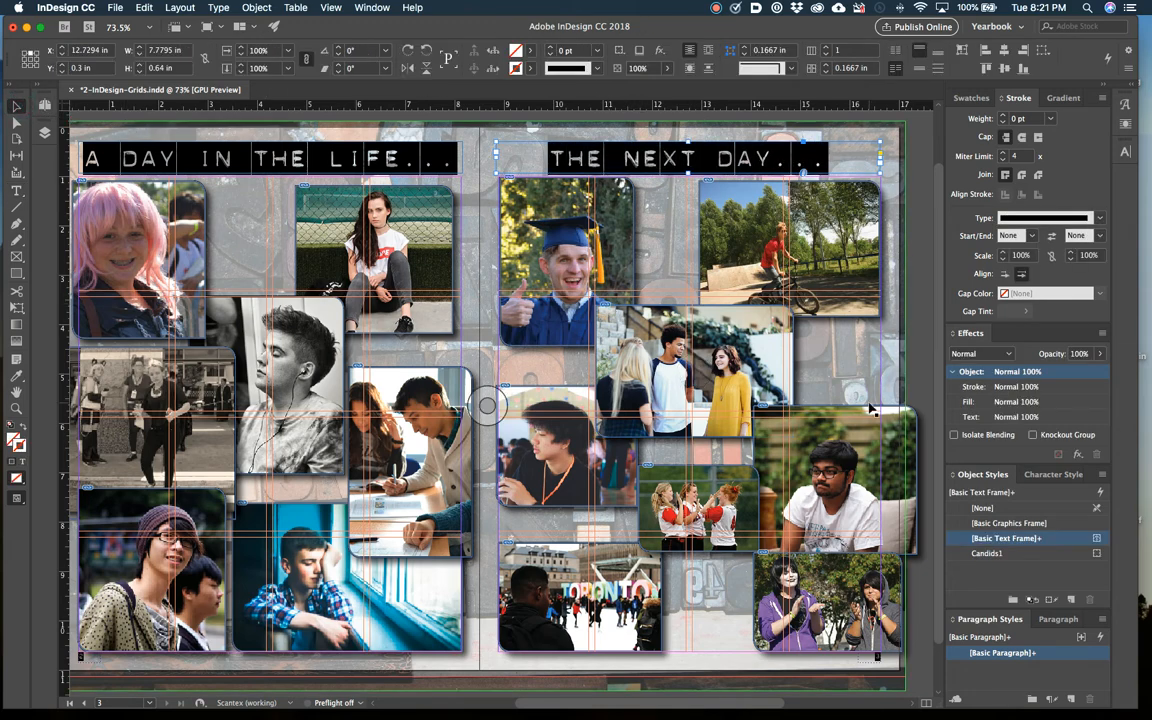
- Edit the Candids1 object style, setting its stroke color to C=0 M=100 Y=0 K=0 and its stroke weight to 3 pt
{"action": "left_click", "coordinate": [630, 340]}
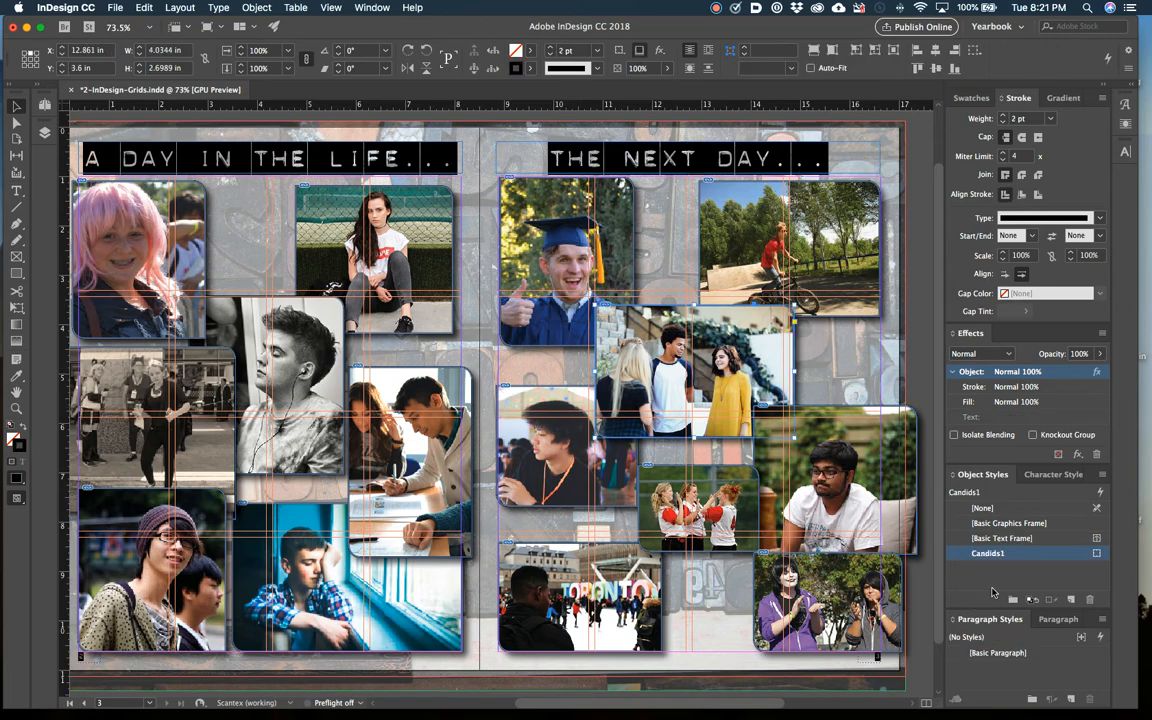
{"action": "right_click", "coordinate": [995, 563]}
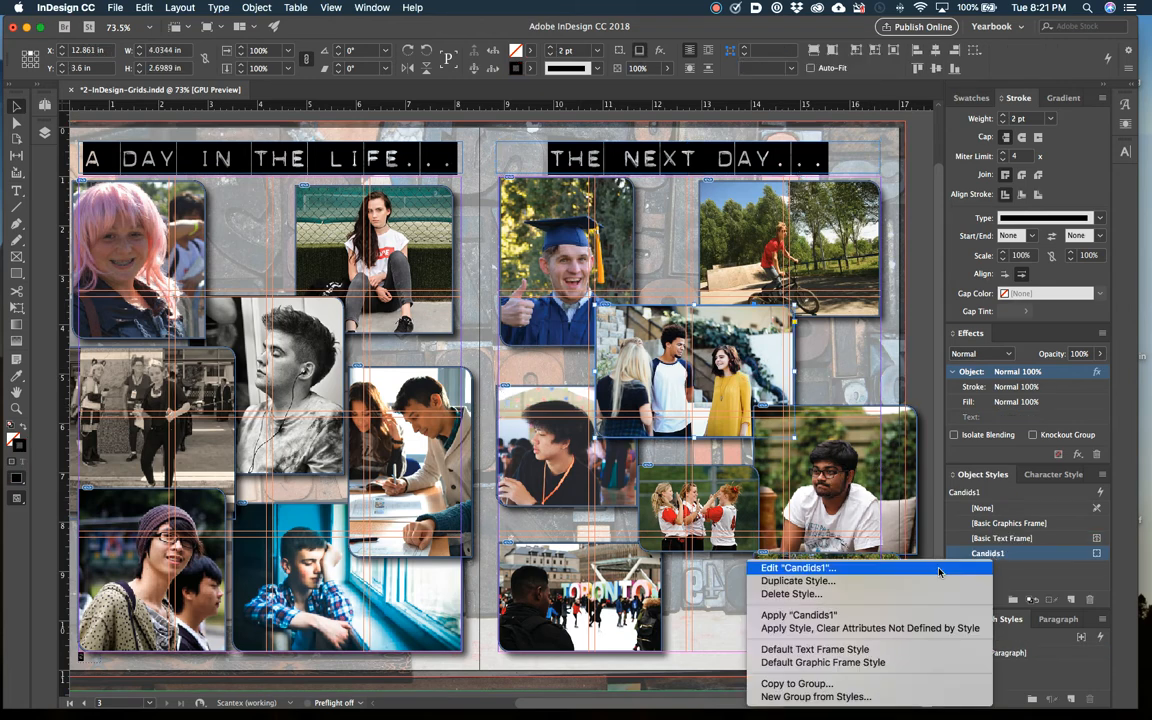
{"action": "left_click", "coordinate": [903, 572]}
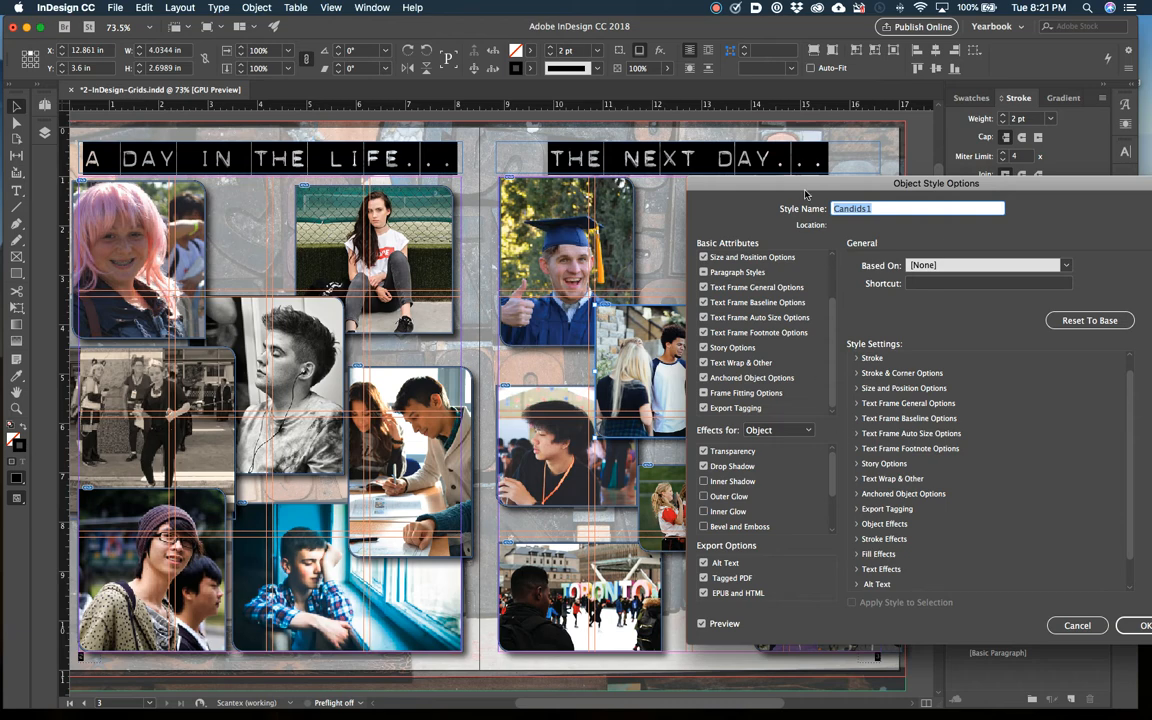
{"action": "left_click_drag", "start_coordinate": [805, 193], "coordinate": [699, 192]}
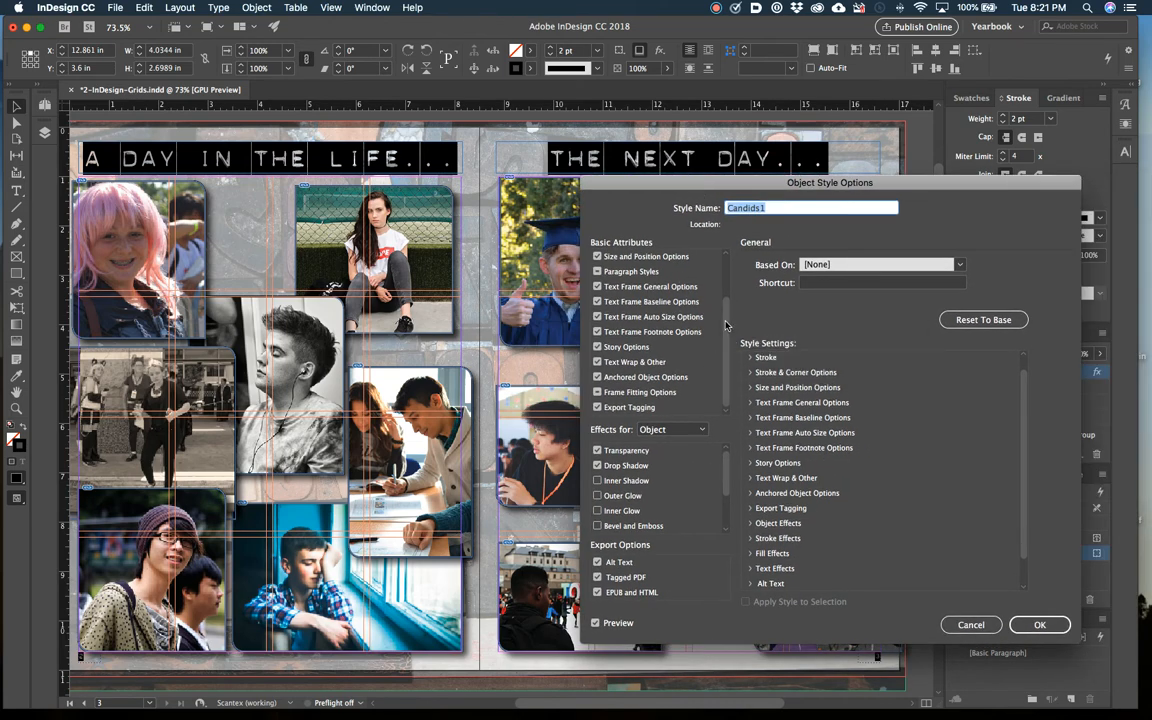
{"action": "left_click_drag", "start_coordinate": [726, 321], "coordinate": [725, 275]}
{"action": "left_click", "coordinate": [614, 287]}
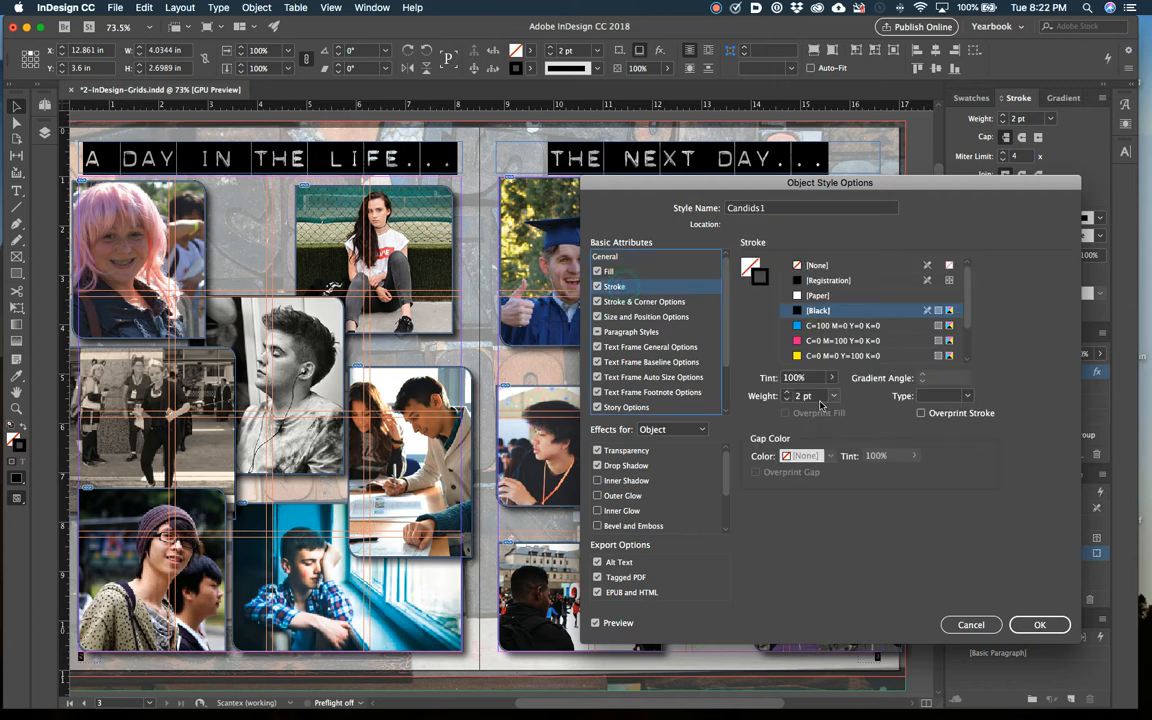
{"action": "left_click", "coordinate": [810, 341]}
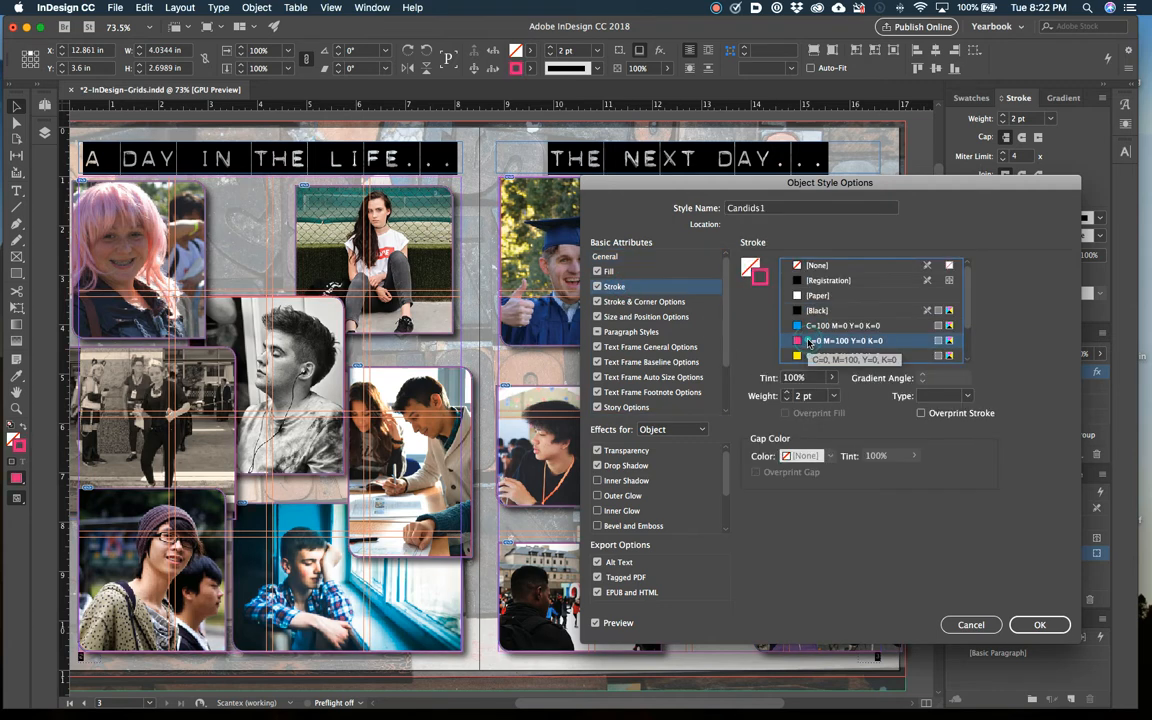
{"action": "left_click", "coordinate": [789, 393]}
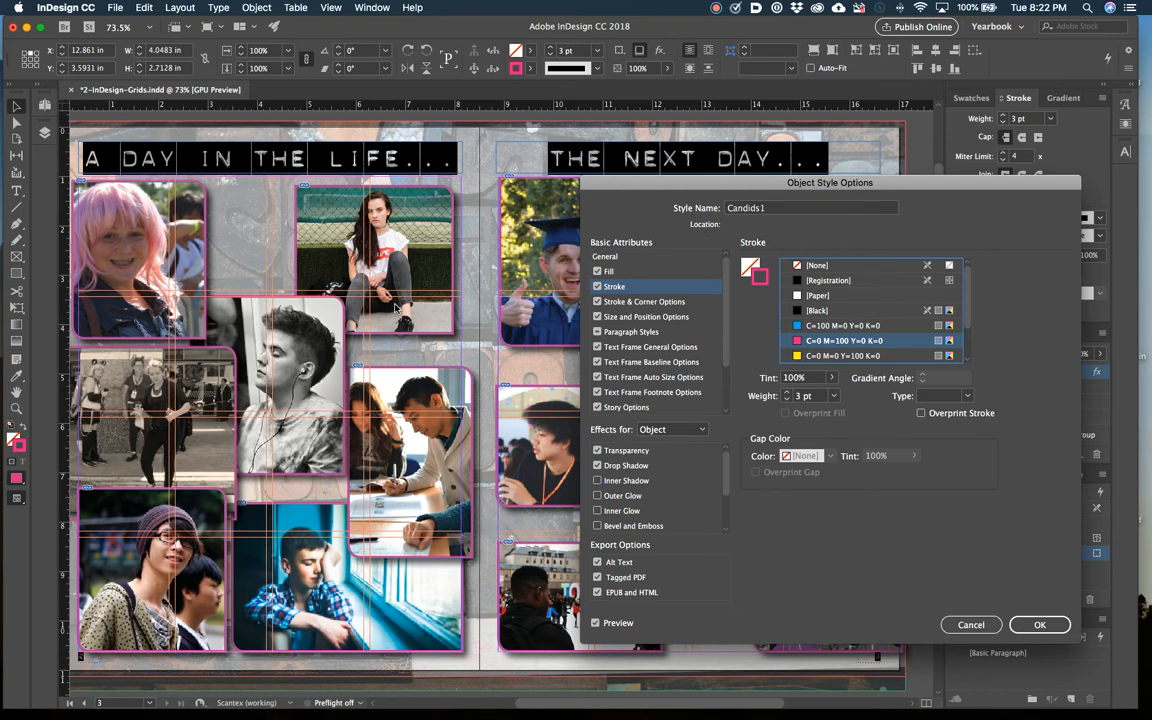
- Set the top-right corner shape in the Candids1 style to Inset and save the style changes
{"action": "left_click", "coordinate": [666, 305]}
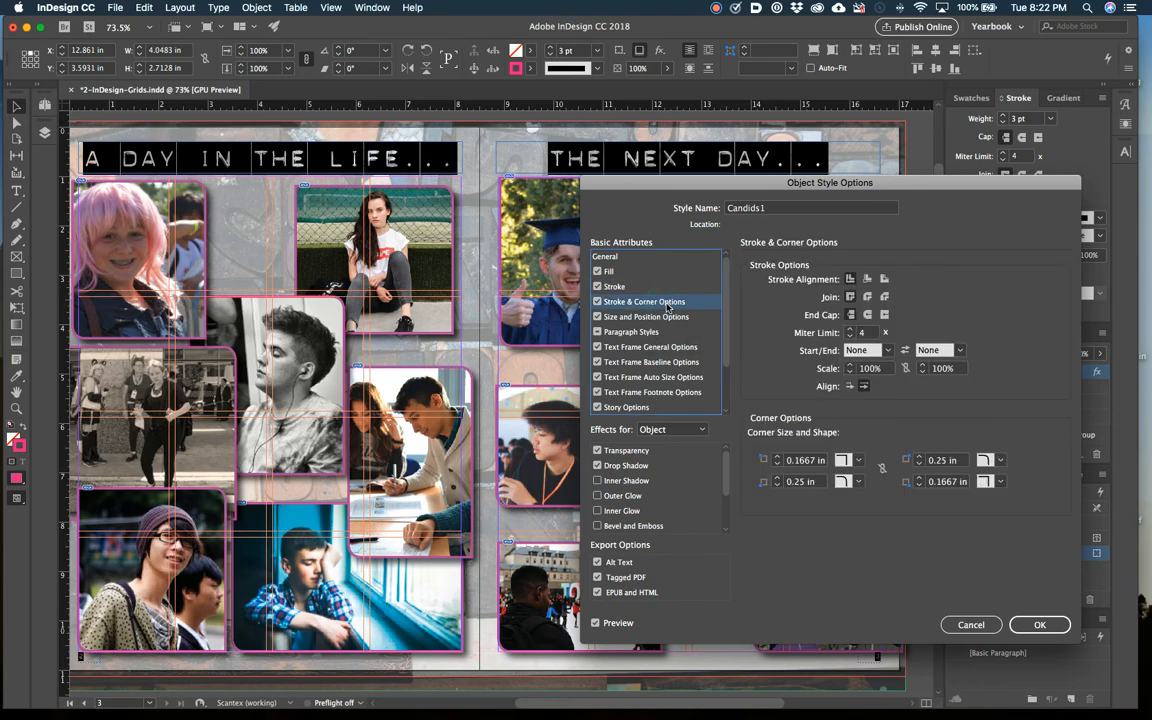
{"action": "left_click", "coordinate": [1001, 462]}
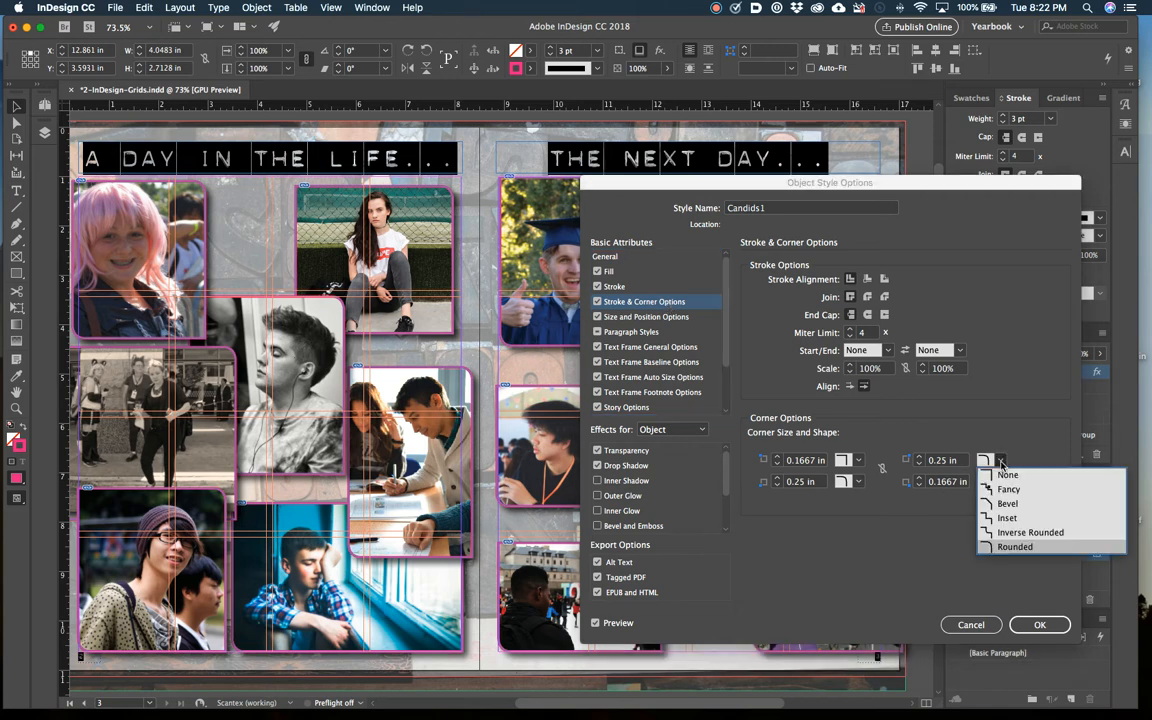
{"action": "left_click", "coordinate": [1007, 518]}
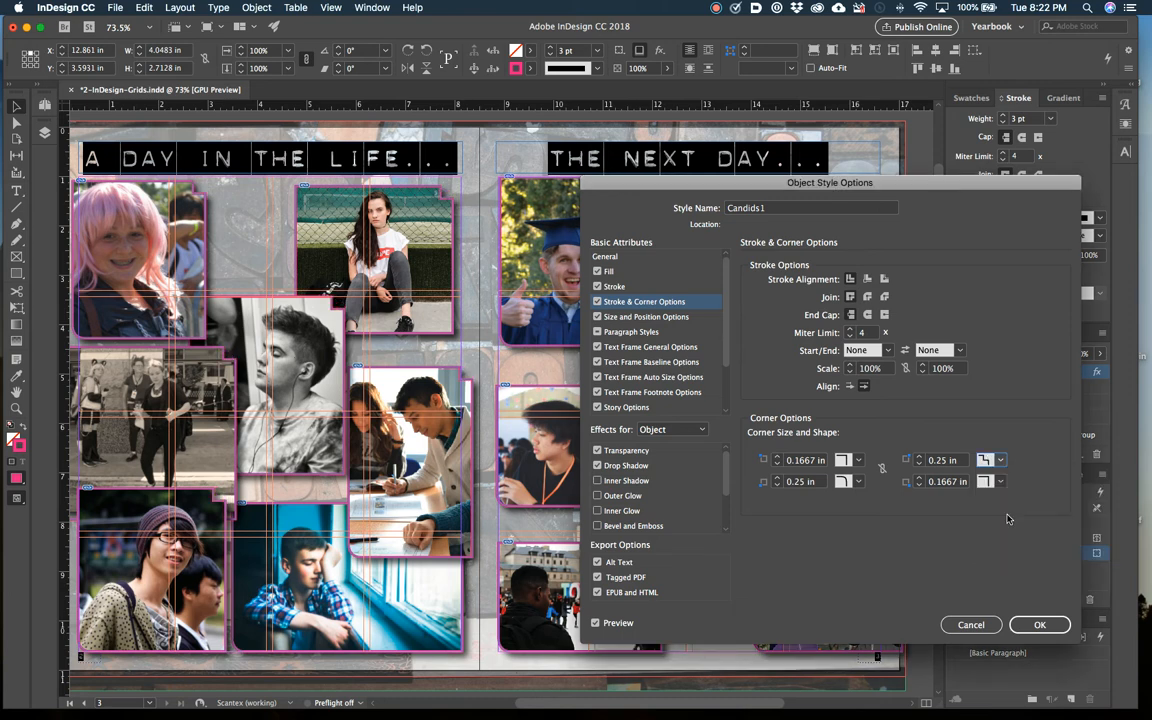
{"action": "left_click", "coordinate": [1038, 624]}
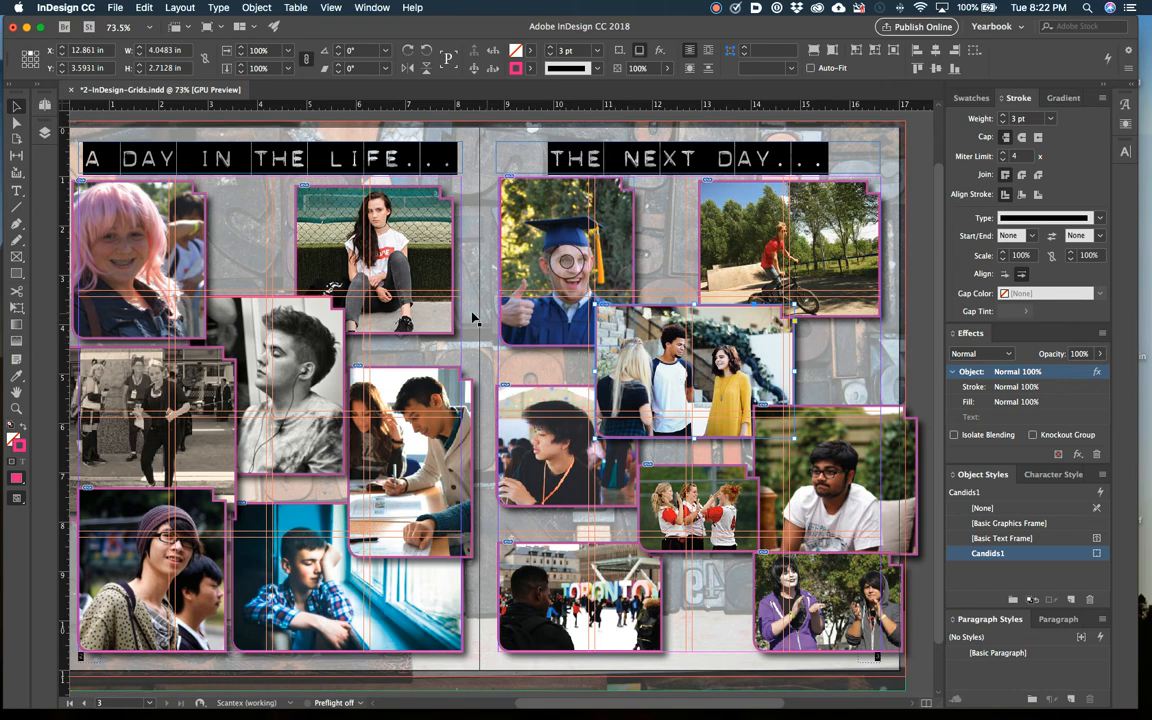
- Deselect everything and show the whole spread in Preview screen mode to examine the restyled photos without guides
{"action": "scroll", "coordinate": [408, 278], "scroll_direction": "left", "scroll_amount": 3}
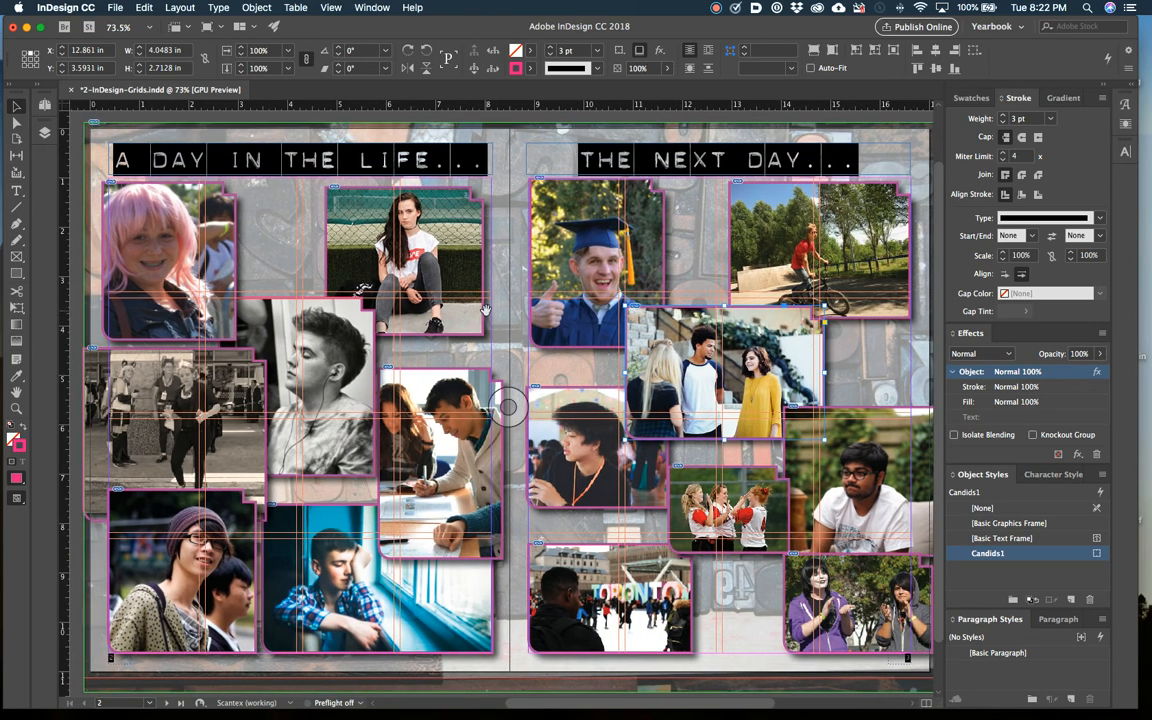
{"action": "left_click", "coordinate": [80, 120]}
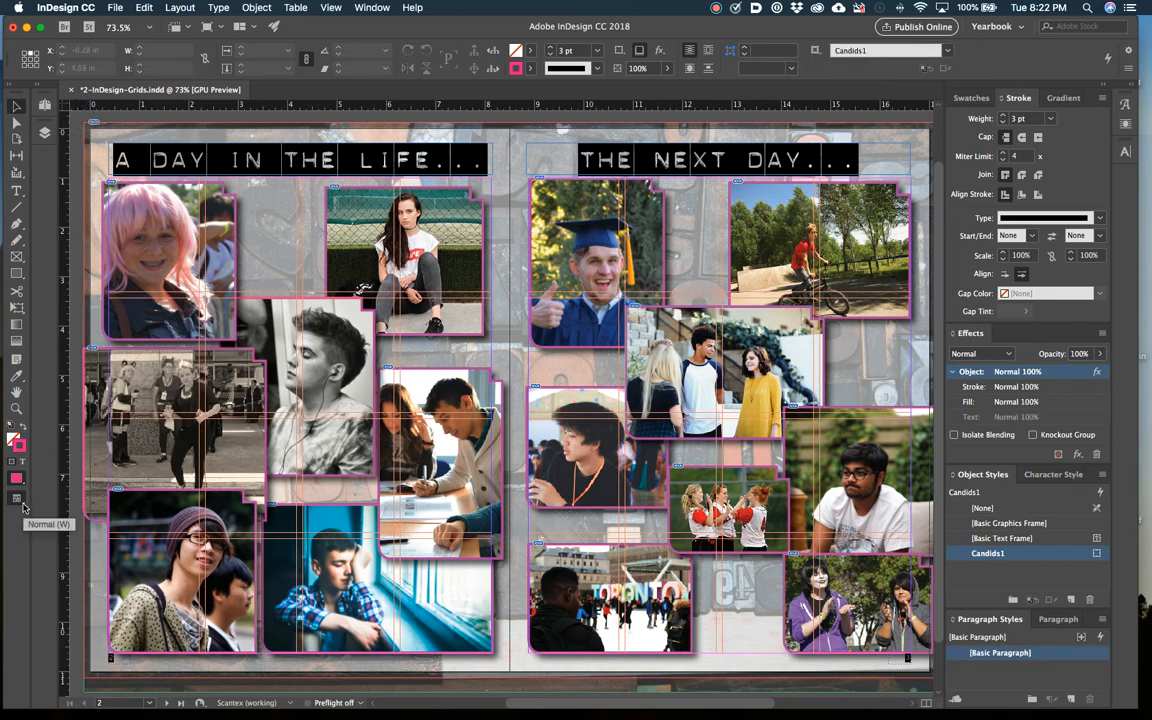
{"action": "left_click", "coordinate": [20, 502]}
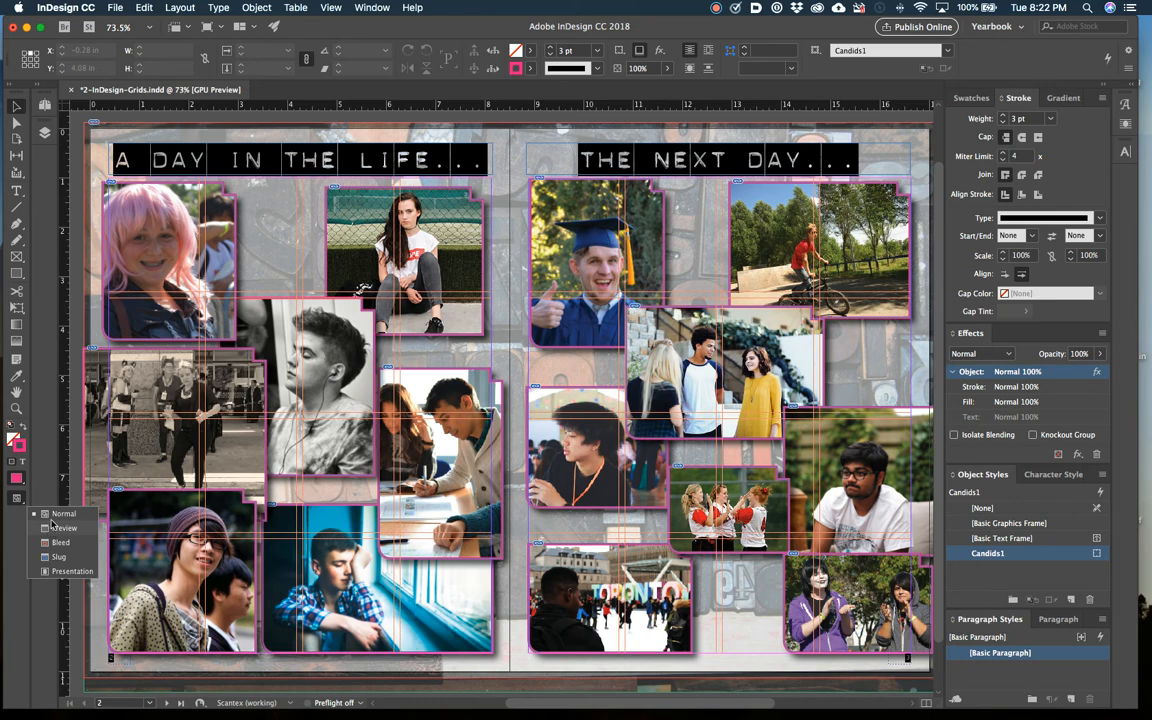
{"action": "left_click", "coordinate": [46, 466]}
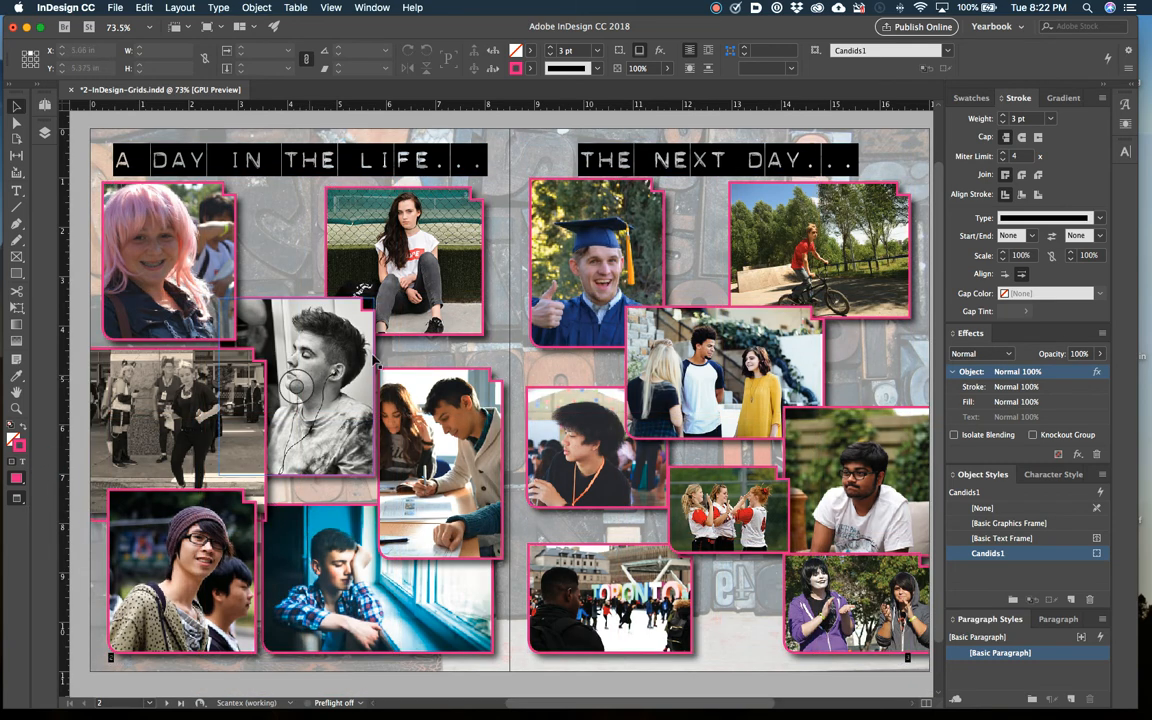
{"action": "mouse_move", "coordinate": [591, 389]}
{"action": "left_mouse_down"}
{"action": "mouse_move", "coordinate": [571, 379]}
{"action": "mouse_move", "coordinate": [585, 387]}
{"action": "left_mouse_up"}
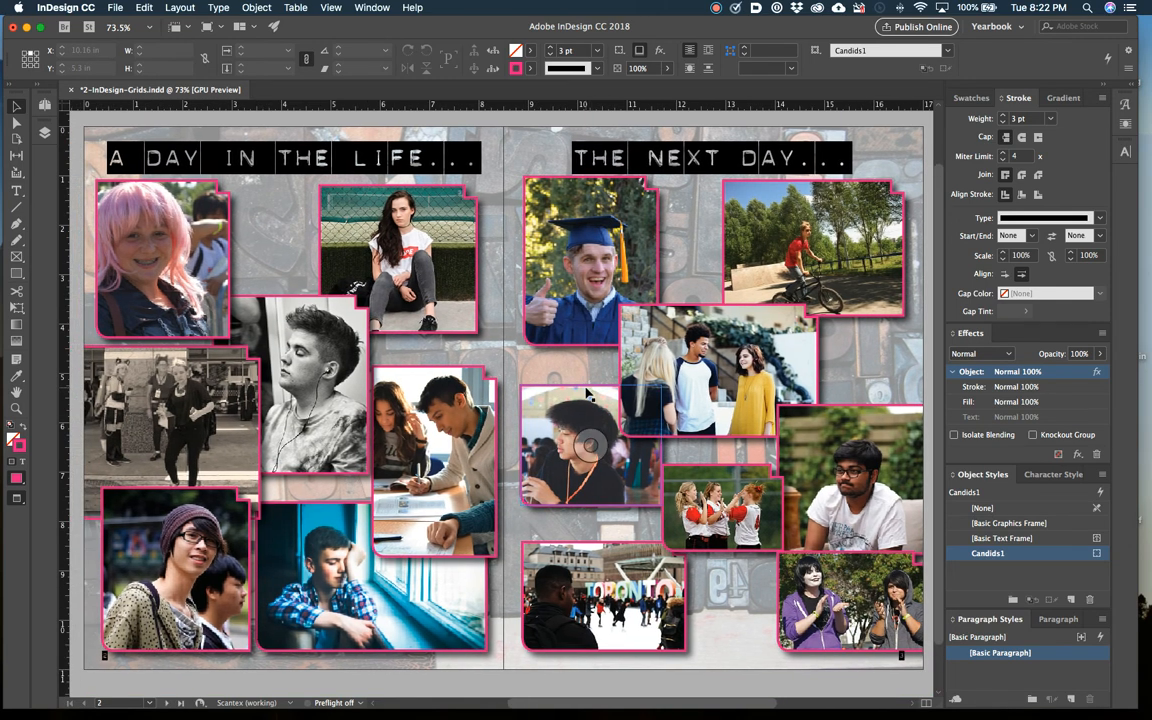